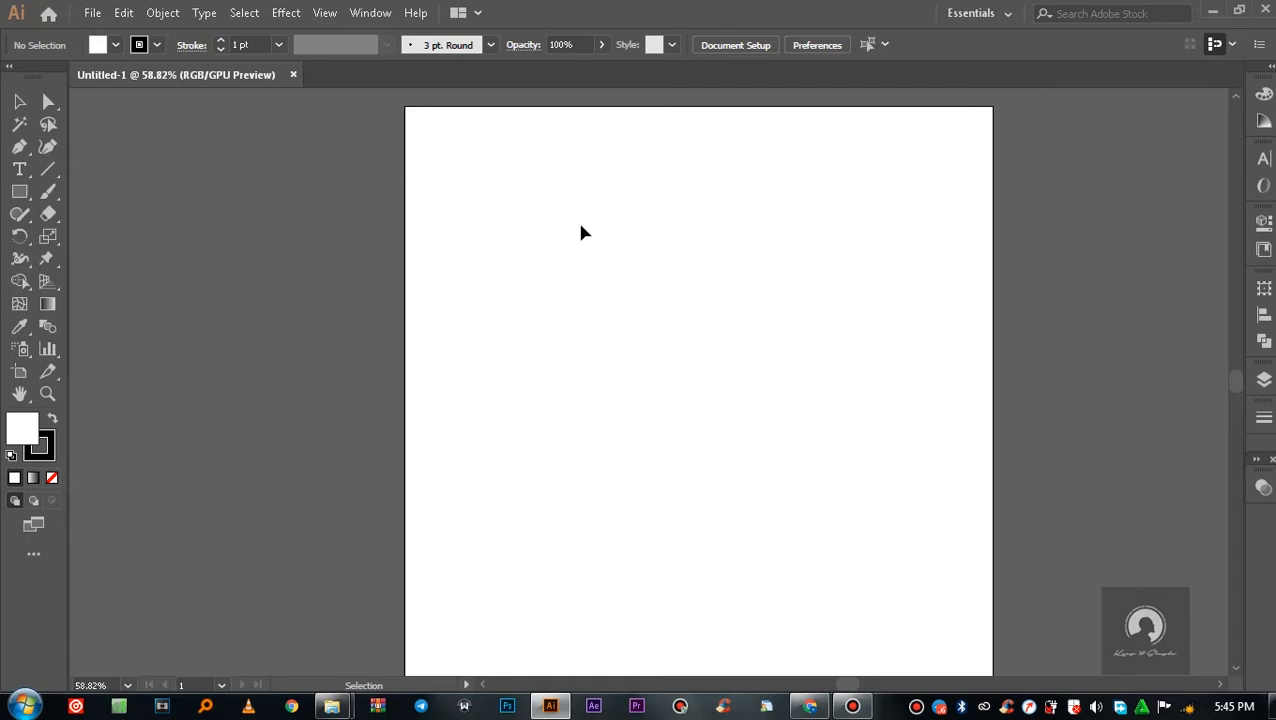
# - Add a text line reading "agiza app" near the top of the artboard, enlarged to about 75 pt
pyautogui.click(19, 169)
pyautogui.click(489, 198)
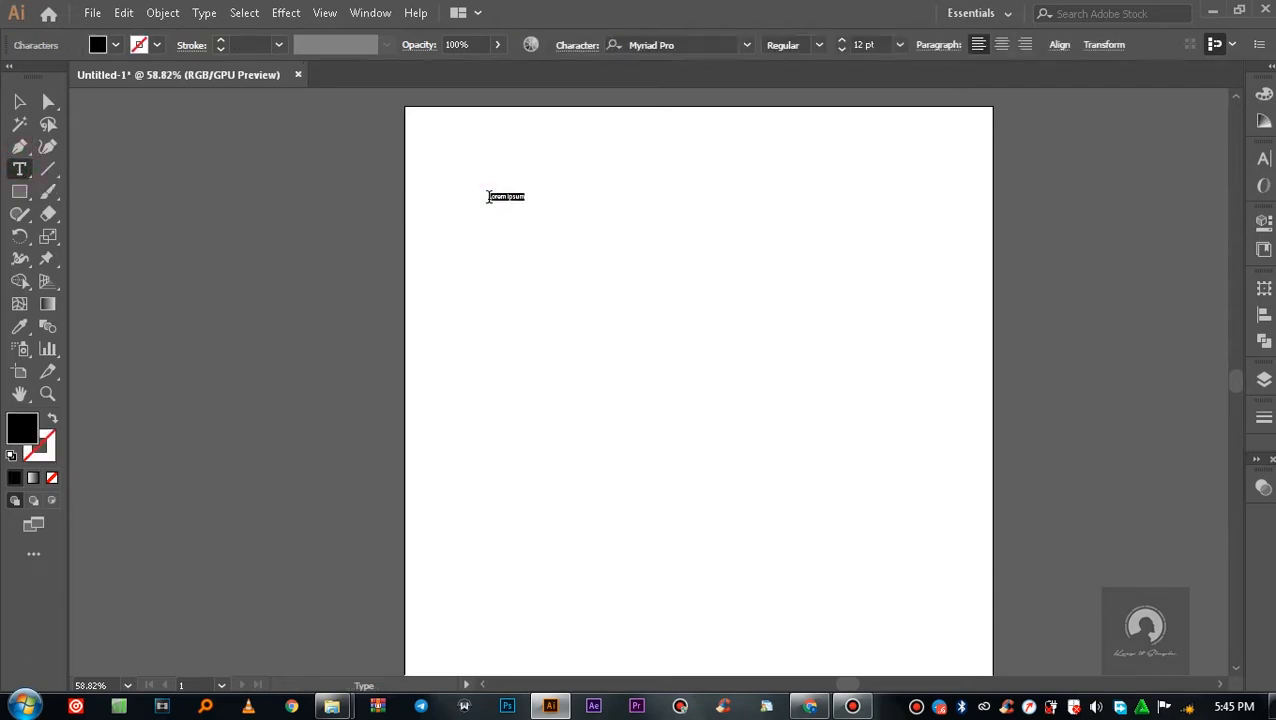
pyautogui.click(19, 101)
pyautogui.moveTo(528, 186); pyautogui.dragTo(640, 162)
pyautogui.doubleClick(647, 182)
pyautogui.write('agiza app')
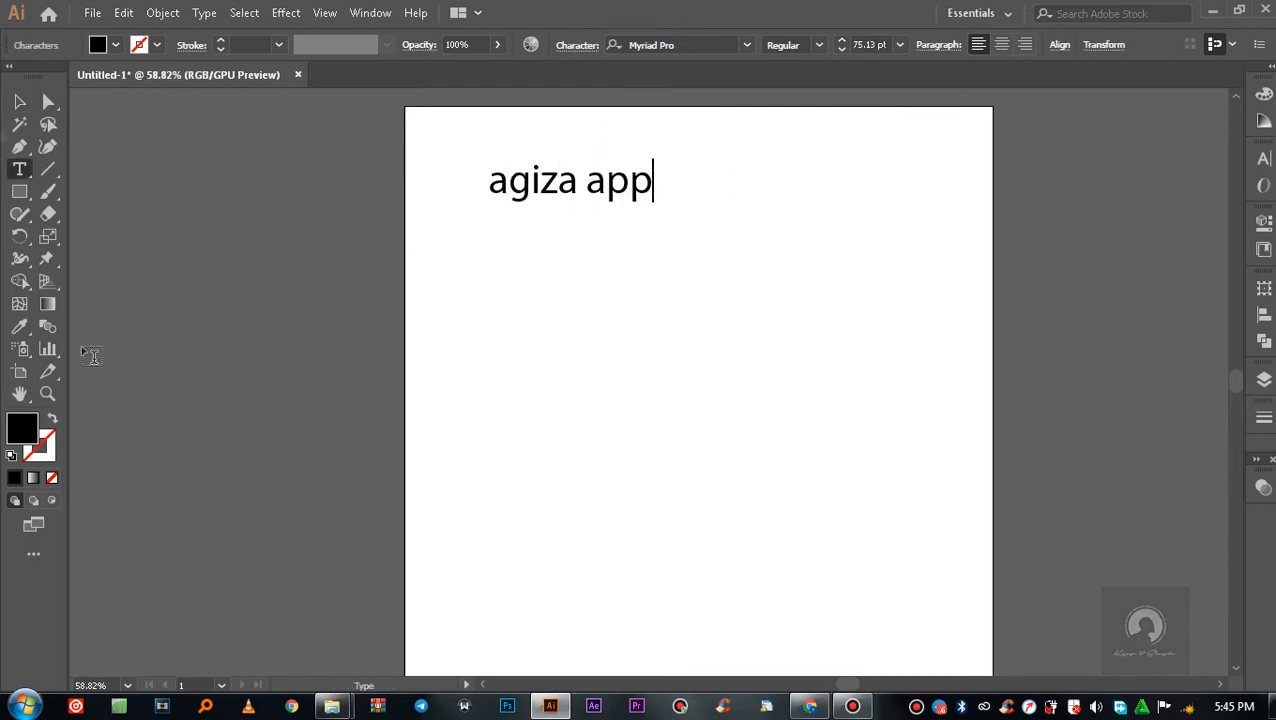
# - Move the "agiza app" text into the artboard's upper-left corner
pyautogui.click(19, 101)
pyautogui.click(712, 302)
pyautogui.moveTo(622, 196); pyautogui.dragTo(567, 173)
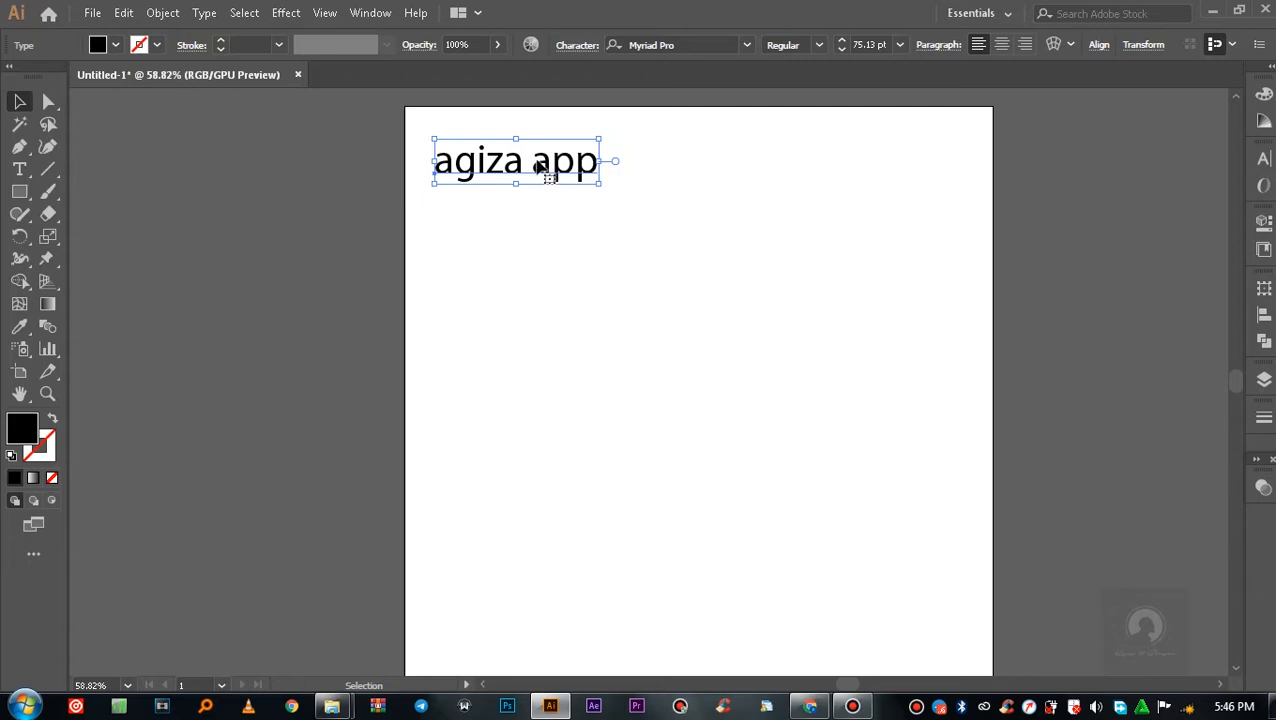
# - Duplicate the "agiza app" text to its right and replace the copy's wording with "A"
pyautogui.moveTo(541, 168); pyautogui.dragTo(769, 168)
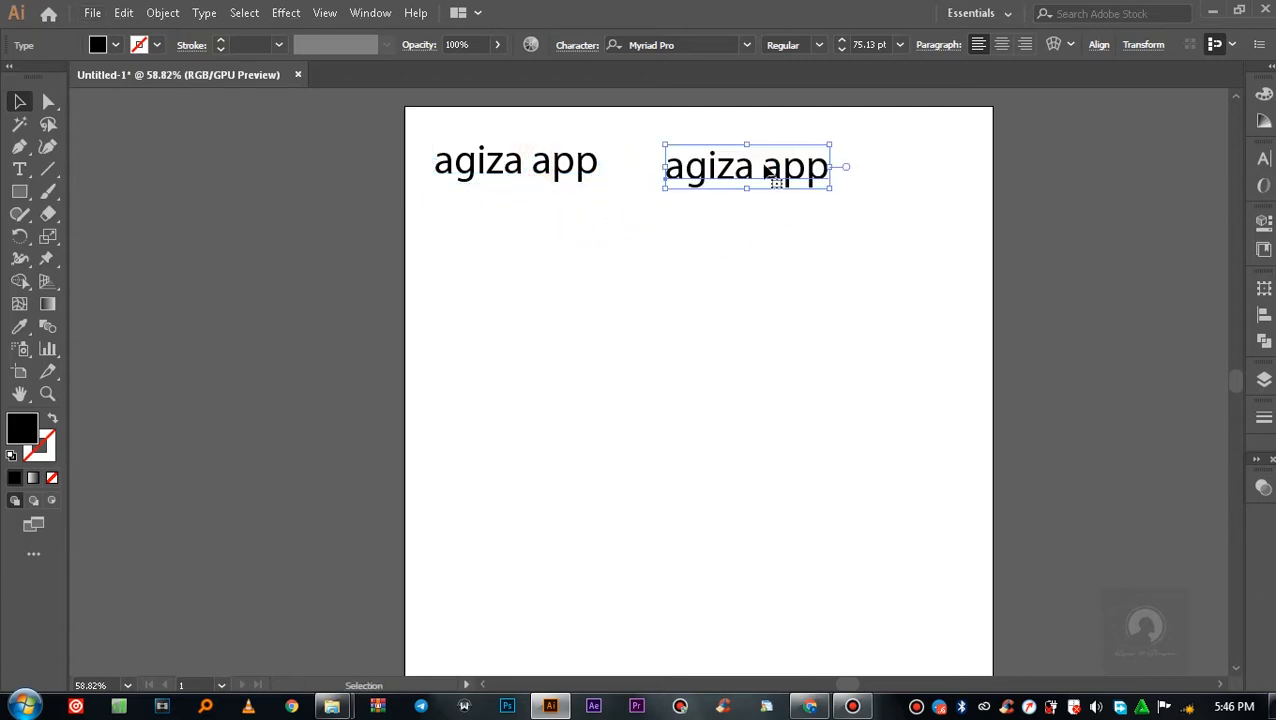
pyautogui.doubleClick(769, 170)
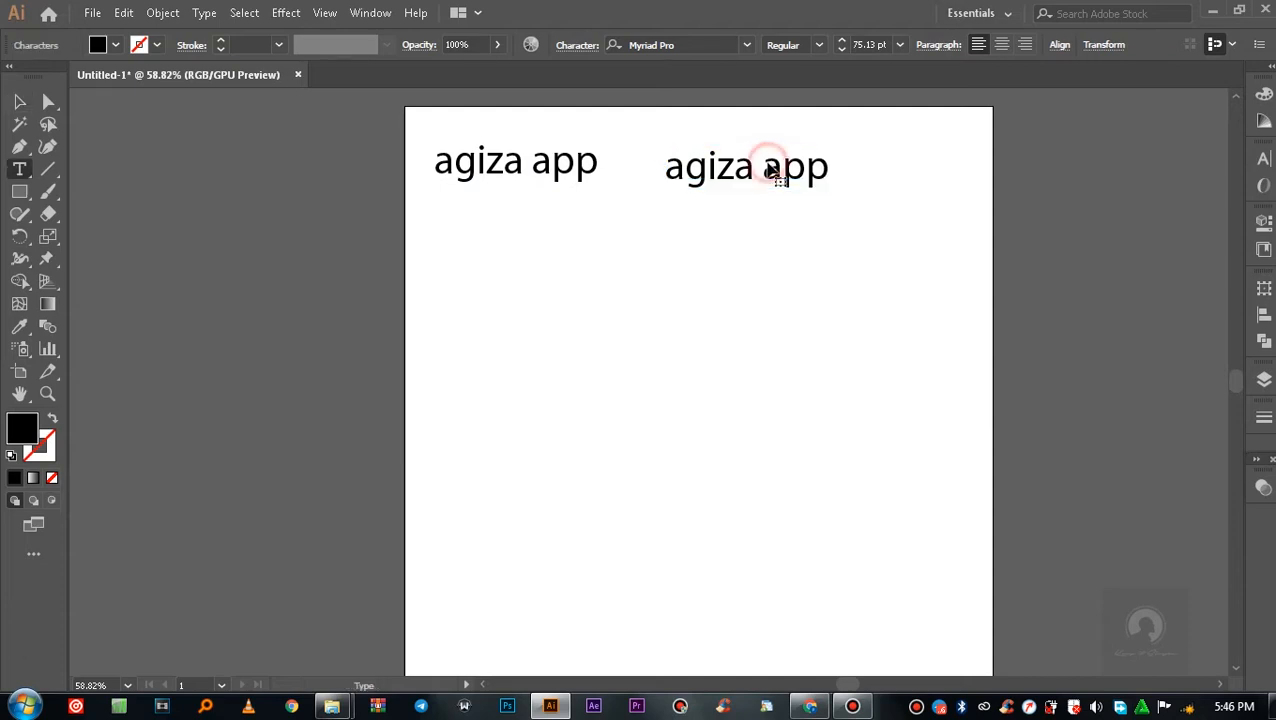
pyautogui.hotkey('ctrl', 'a')
pyautogui.write('A')
pyautogui.press('Escape')
# - Duplicate the "A" text to its right, change the copy to "GARI" and bring it closer to the "A"
pyautogui.click(846, 191)
pyautogui.moveTo(679, 175); pyautogui.dragTo(704, 169)
pyautogui.doubleClick(755, 175)
pyautogui.write('C')
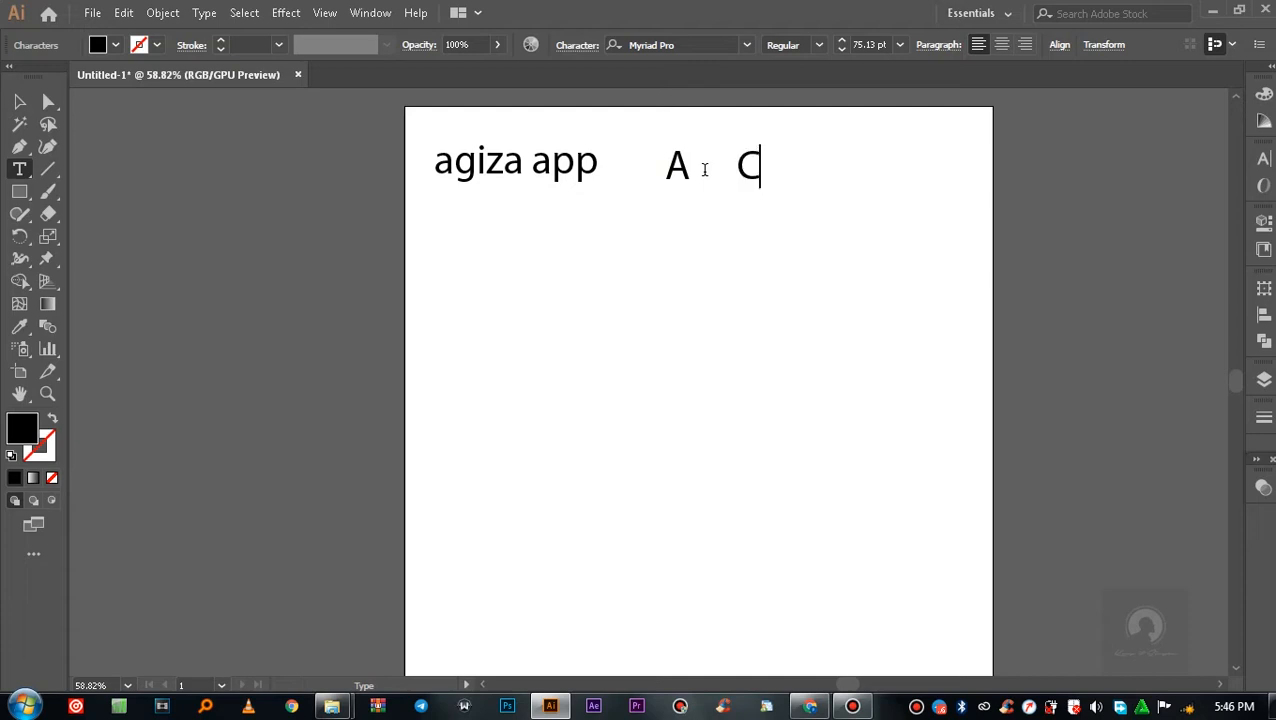
pyautogui.press('BackSpace')
pyautogui.write('GARI')
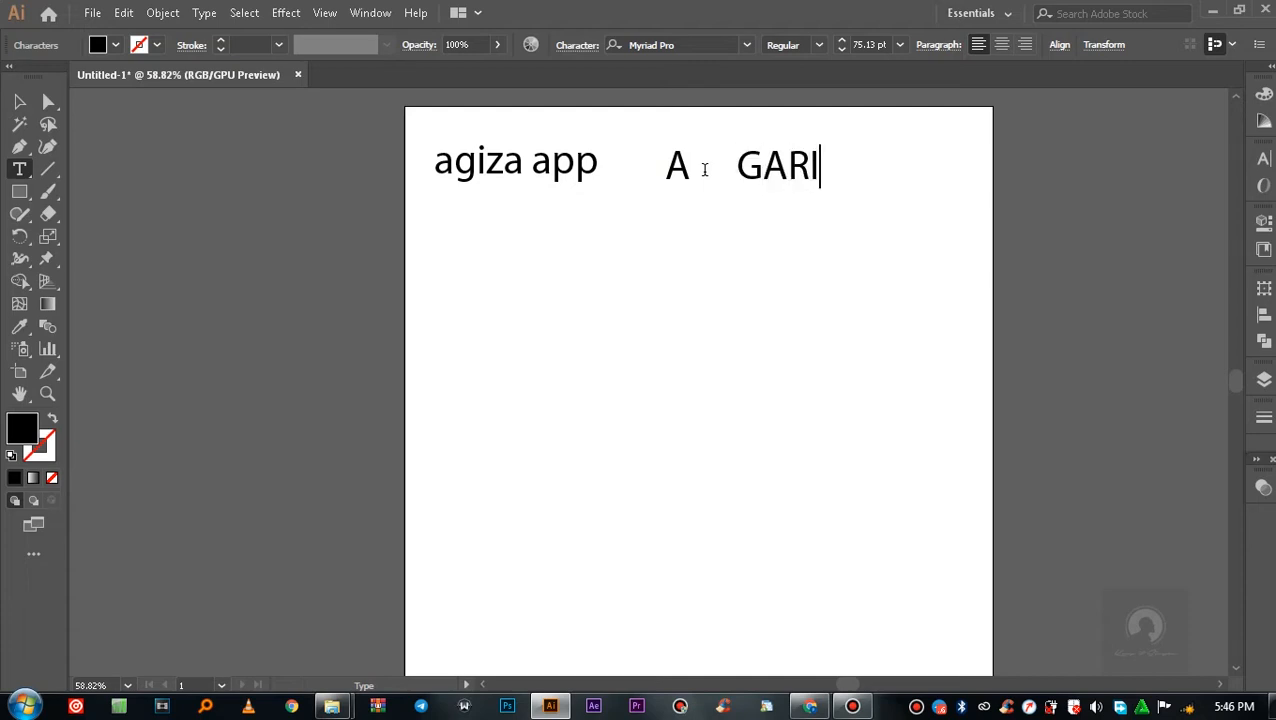
pyautogui.press('Escape')
pyautogui.click(661, 276)
pyautogui.moveTo(820, 163); pyautogui.dragTo(783, 168)
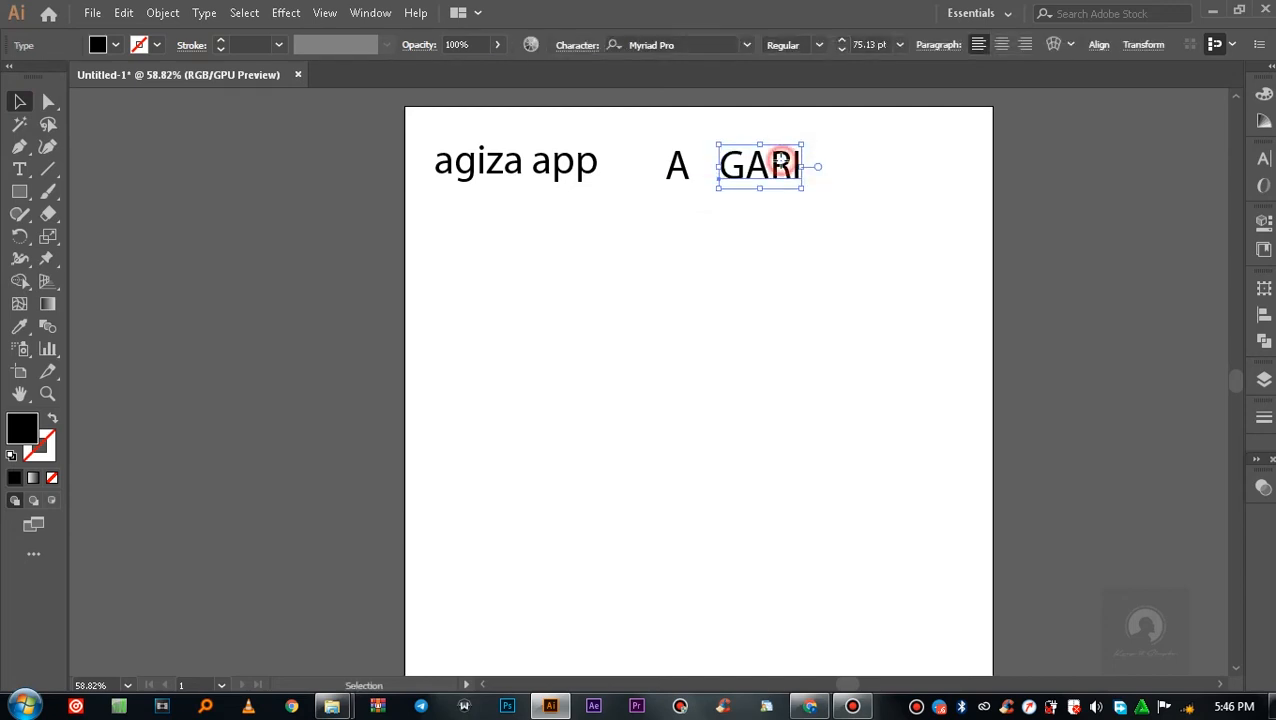
pyautogui.click(800, 233)
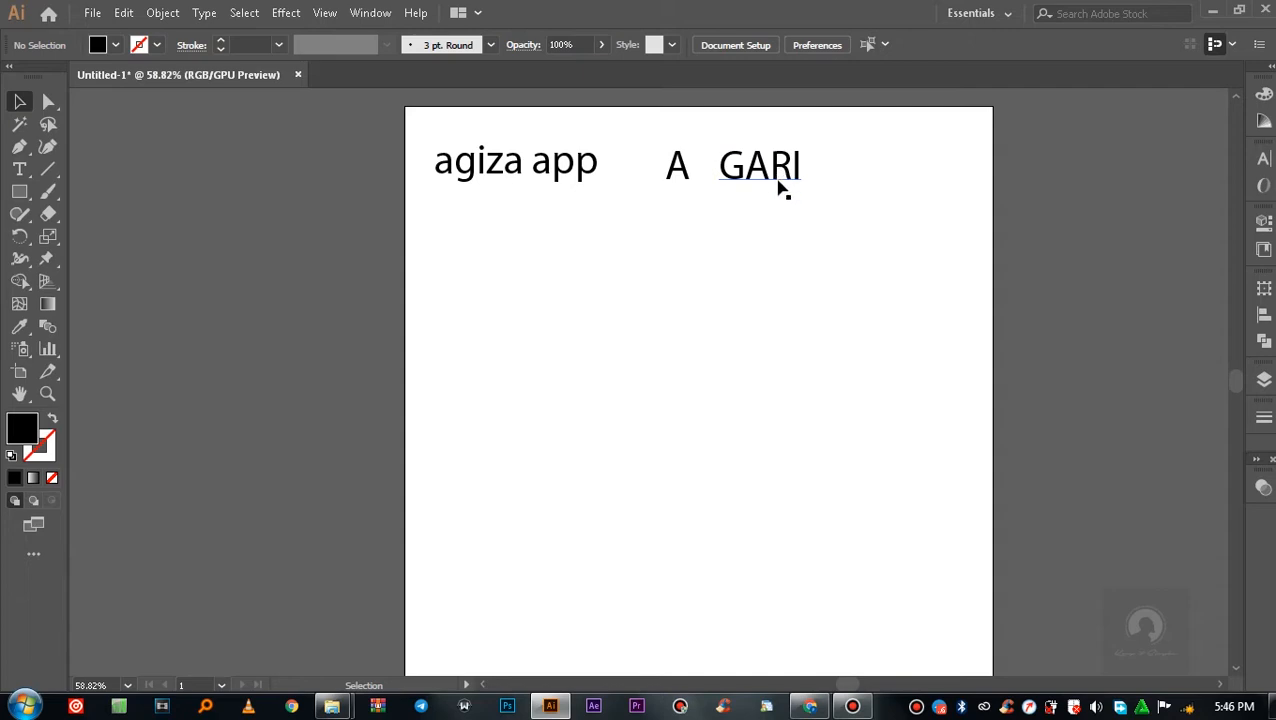
# - Duplicate the "GARI" text to its right and change the copy to "MAWIMBI"
pyautogui.moveTo(752, 163); pyautogui.dragTo(857, 170)
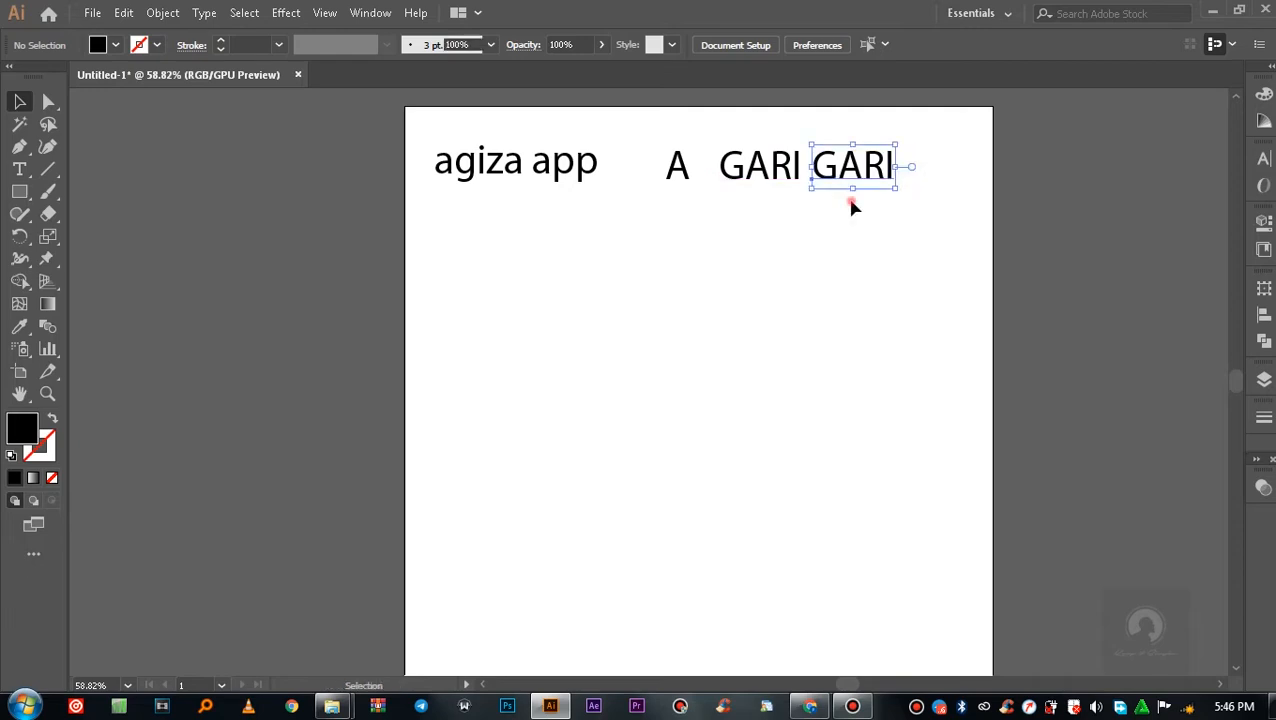
pyautogui.doubleClick(846, 171)
pyautogui.click(864, 165)
pyautogui.doubleClick(864, 165)
pyautogui.write('MAWIMBI')
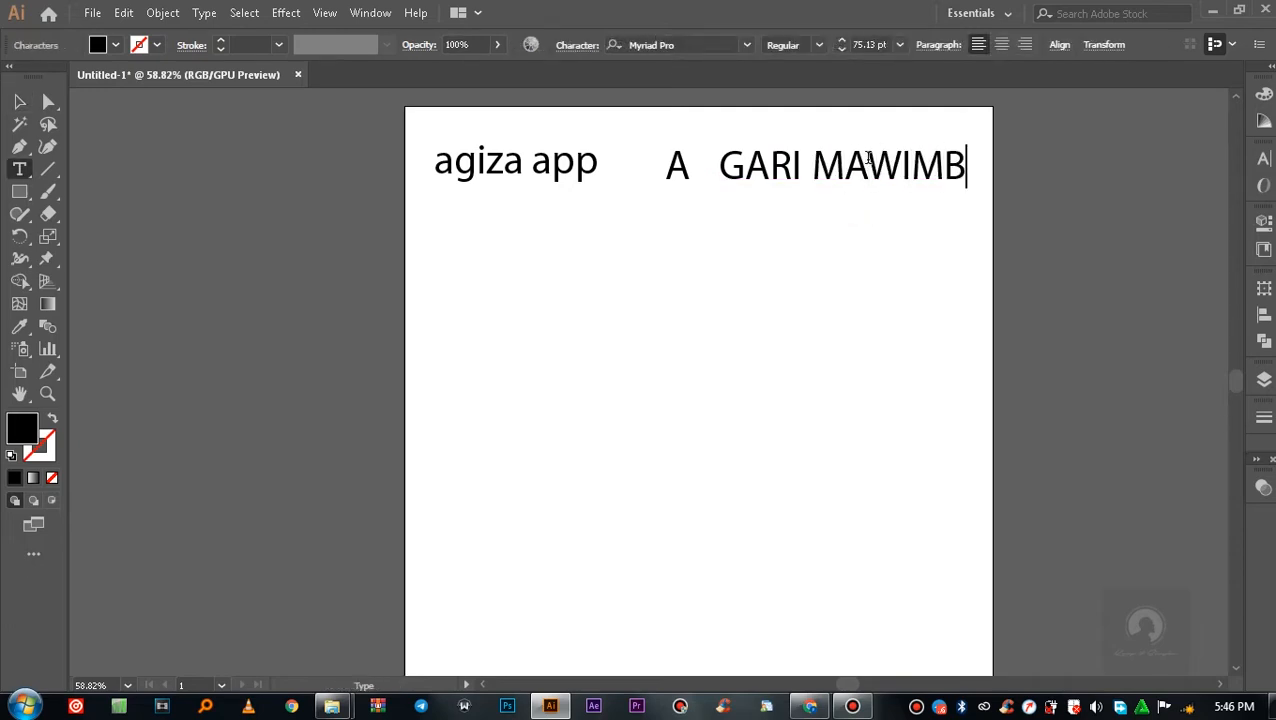
pyautogui.click(19, 101)
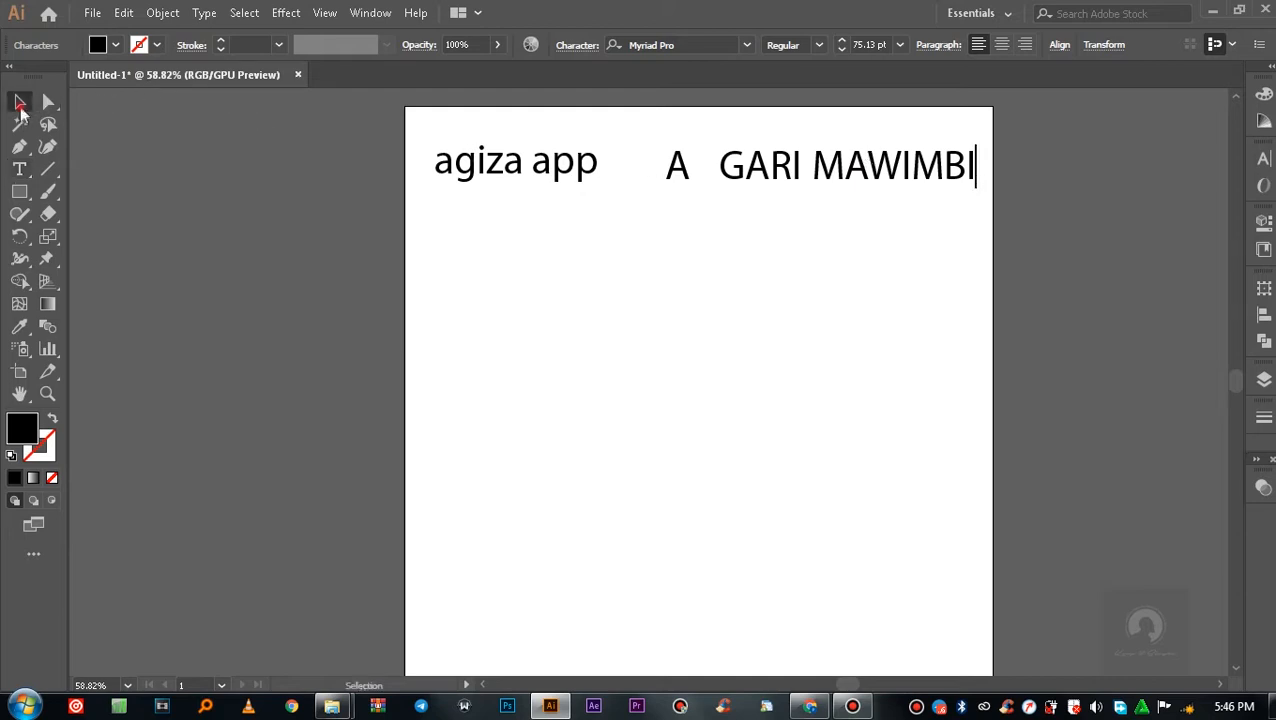
pyautogui.click(789, 328)
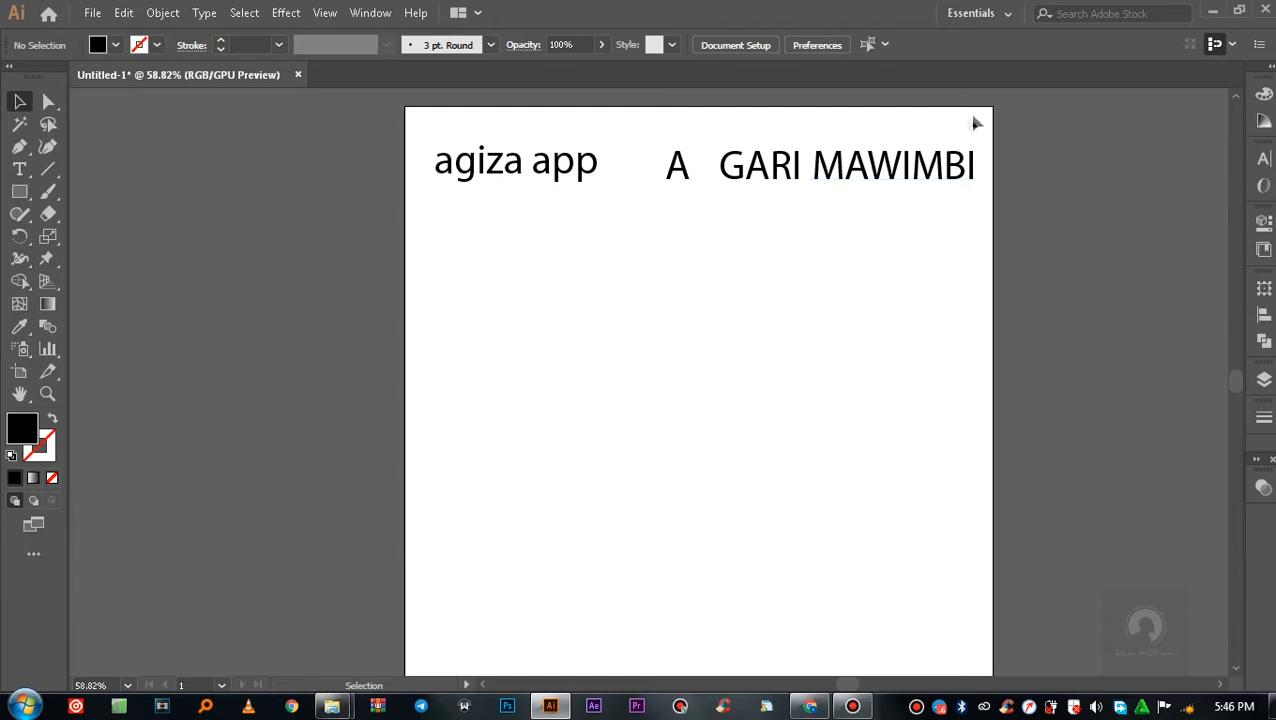
# - Delete all the text objects from the artboard
pyautogui.moveTo(977, 117); pyautogui.dragTo(558, 220)
pyautogui.click(775, 209)
pyautogui.moveTo(975, 122); pyautogui.dragTo(521, 242)
pyautogui.press('Delete')
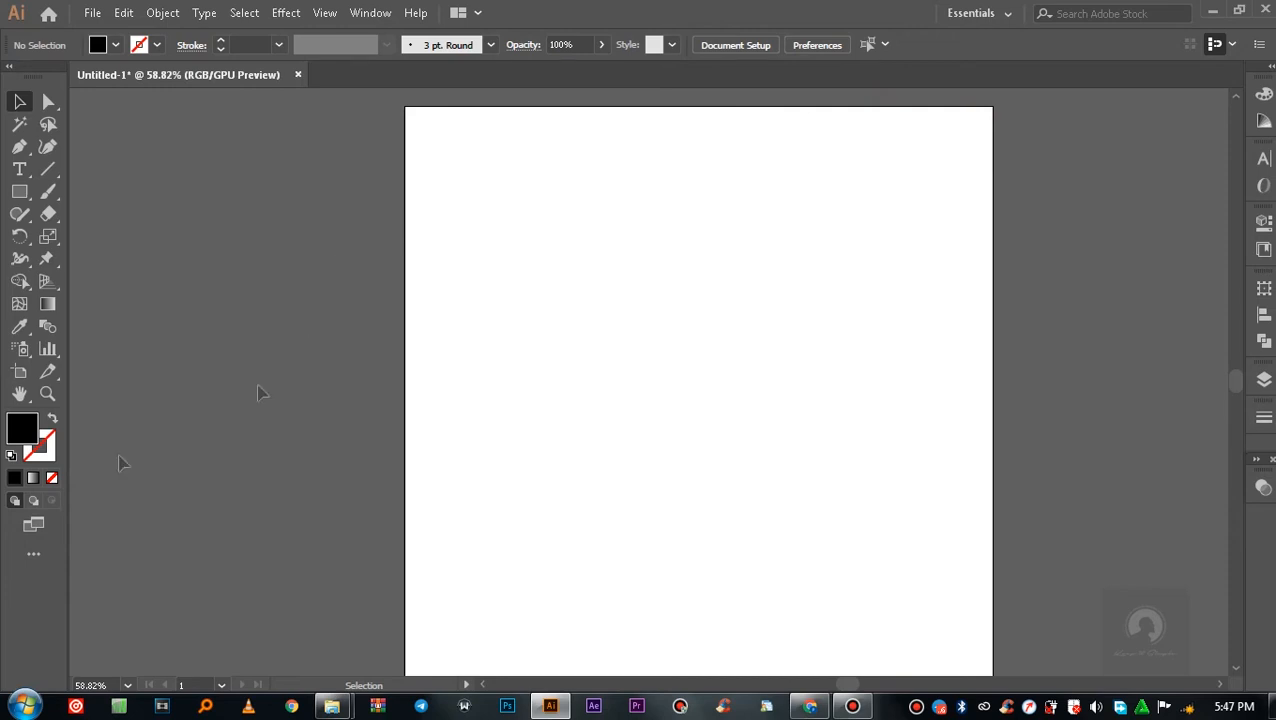
# - Draw a vertical line about 824 px long near the artboard's middle, with no fill and a black 1 pt stroke
pyautogui.scroll(-1, 778, 306)
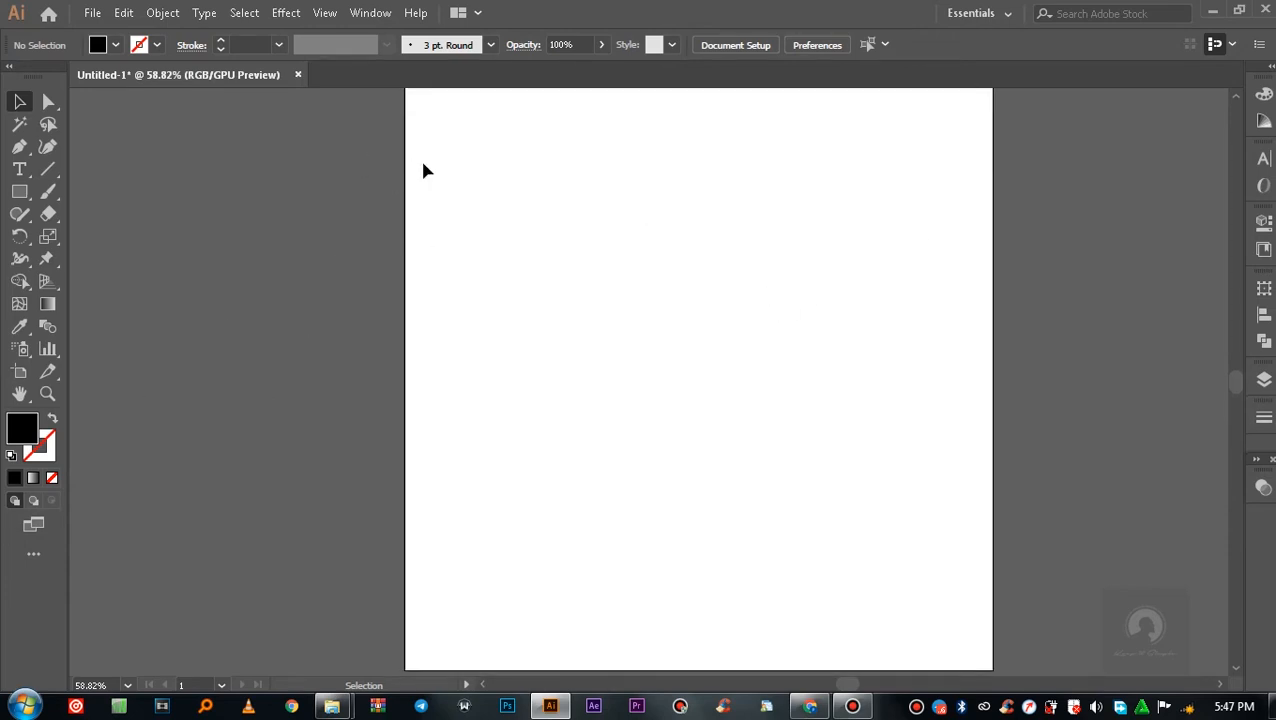
pyautogui.click(48, 169)
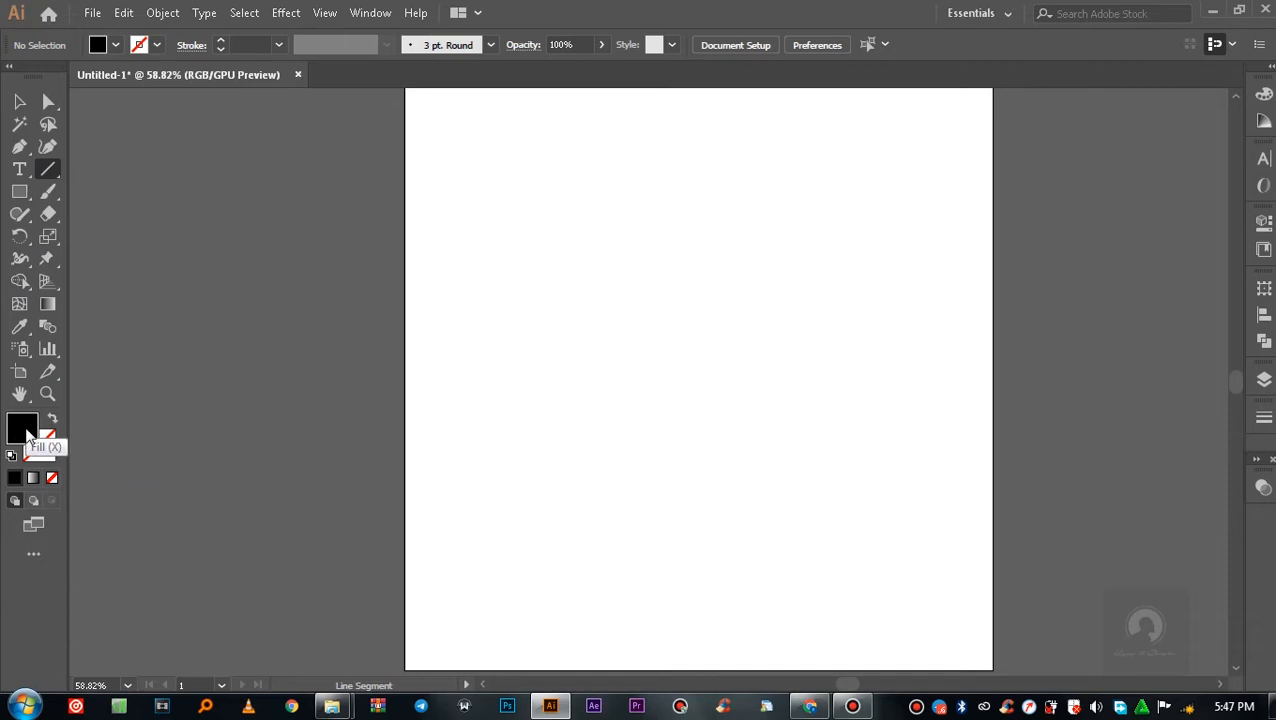
pyautogui.click(52, 419)
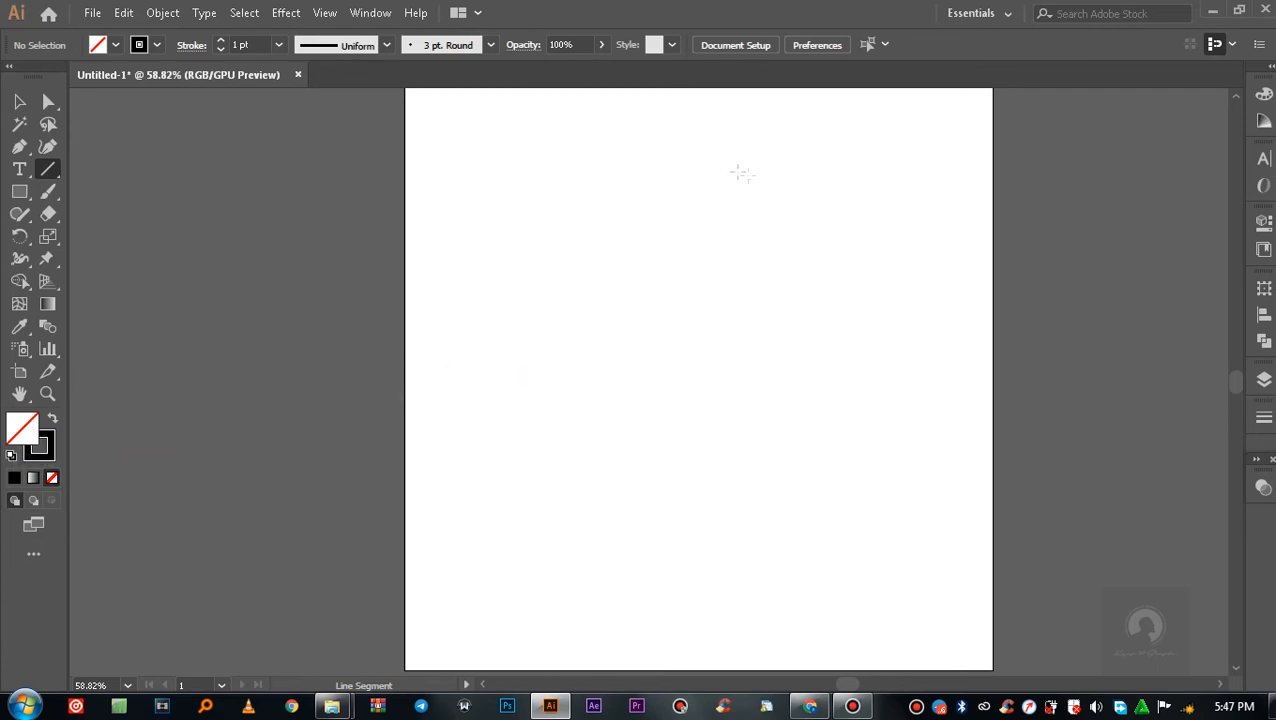
pyautogui.moveTo(705, 143); pyautogui.dragTo(705, 590)
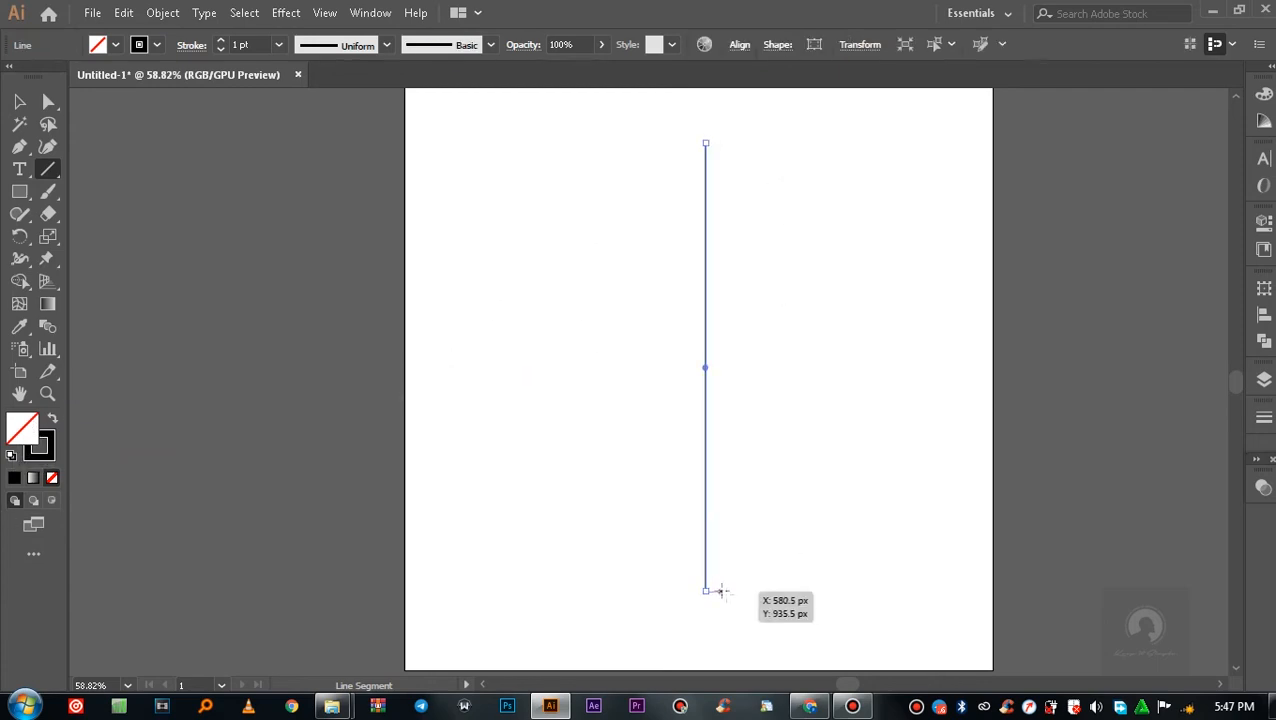
pyautogui.click(48, 102)
pyautogui.click(722, 156)
pyautogui.moveTo(855, 206); pyautogui.dragTo(442, 272)
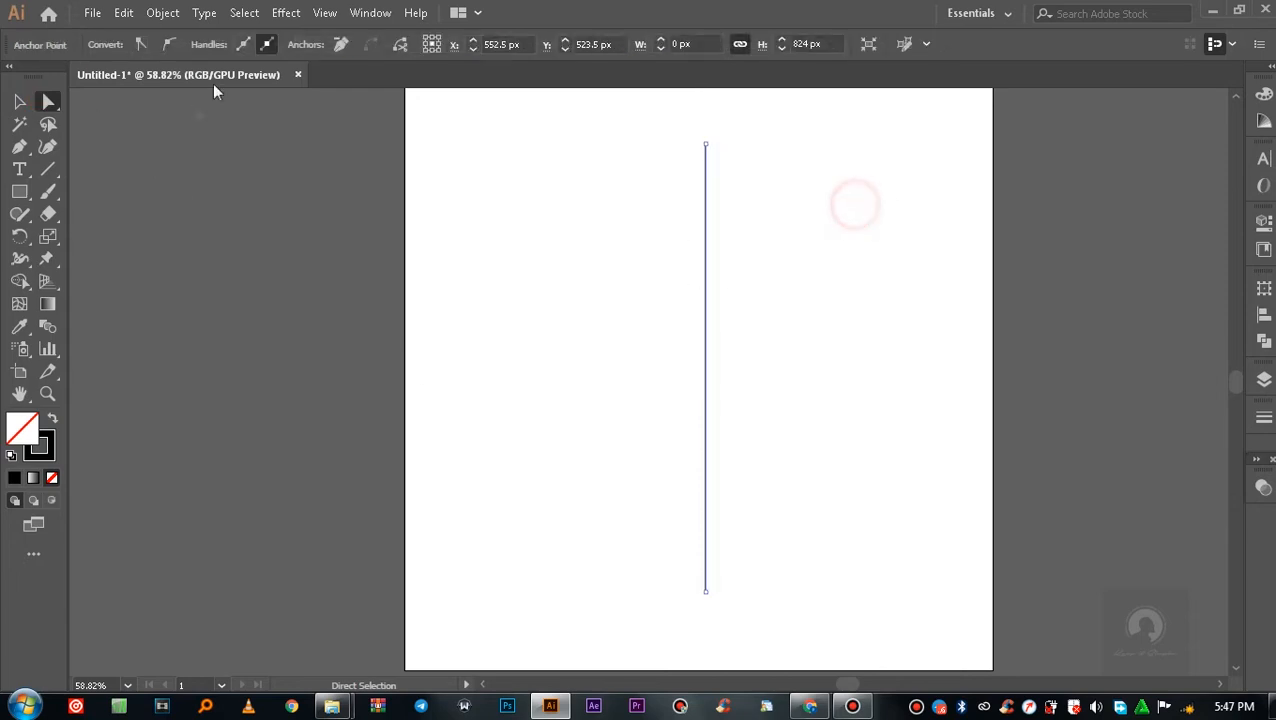
pyautogui.click(834, 222)
pyautogui.moveTo(834, 222); pyautogui.dragTo(575, 339)
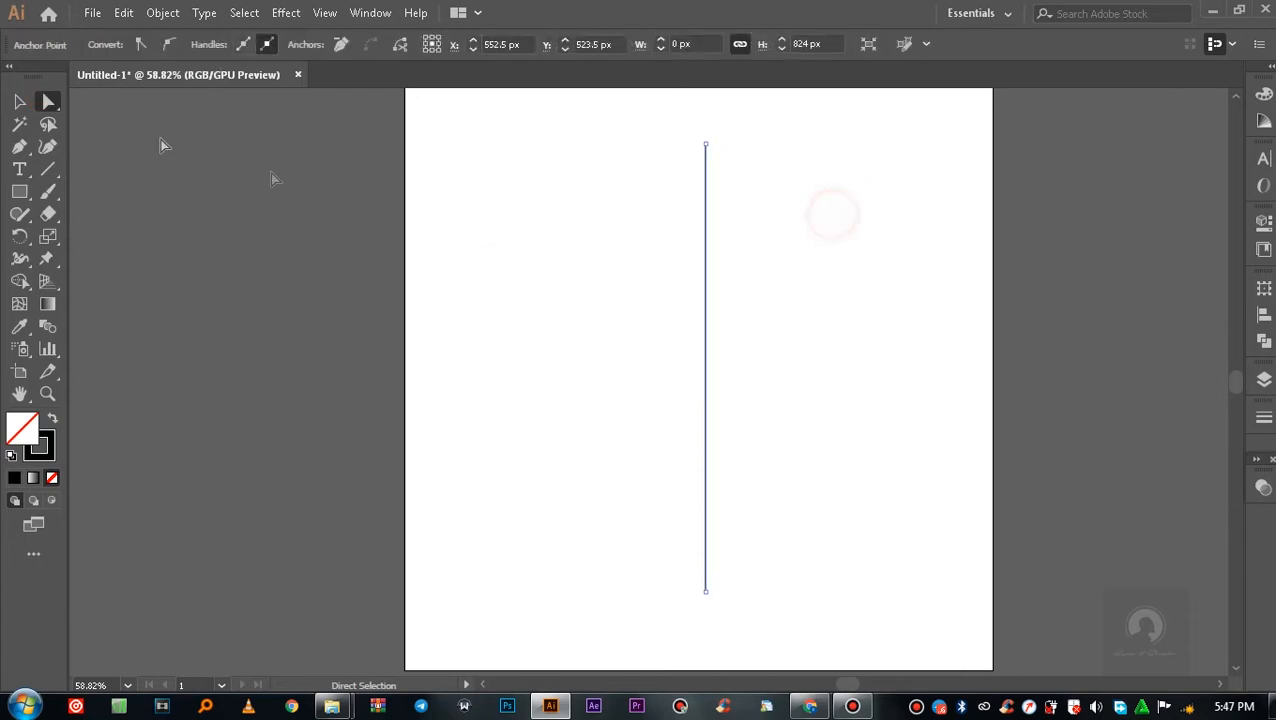
# - Start rotating the vertical line about its midpoint, trying angles of 20° and 10° with the preview
pyautogui.click(19, 101)
pyautogui.moveTo(820, 248); pyautogui.dragTo(558, 318)
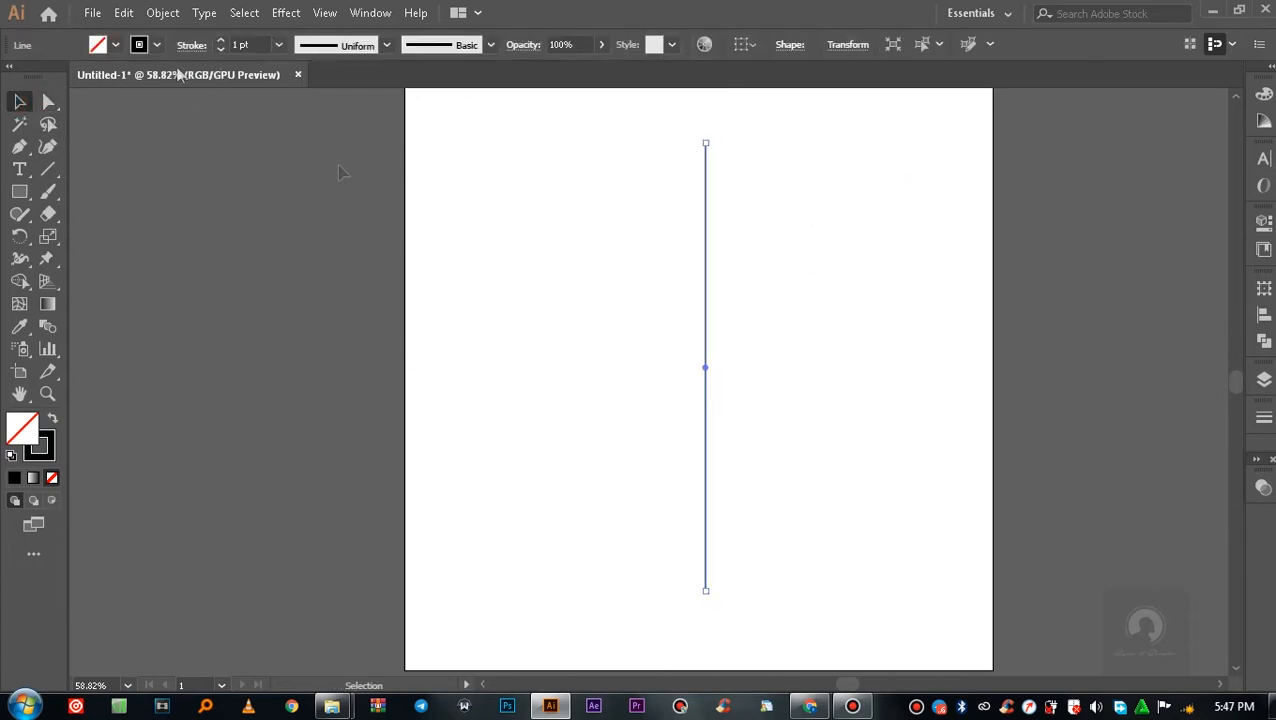
pyautogui.click(843, 328)
pyautogui.moveTo(814, 266); pyautogui.dragTo(672, 345)
pyautogui.scroll(-1, 733, 342)
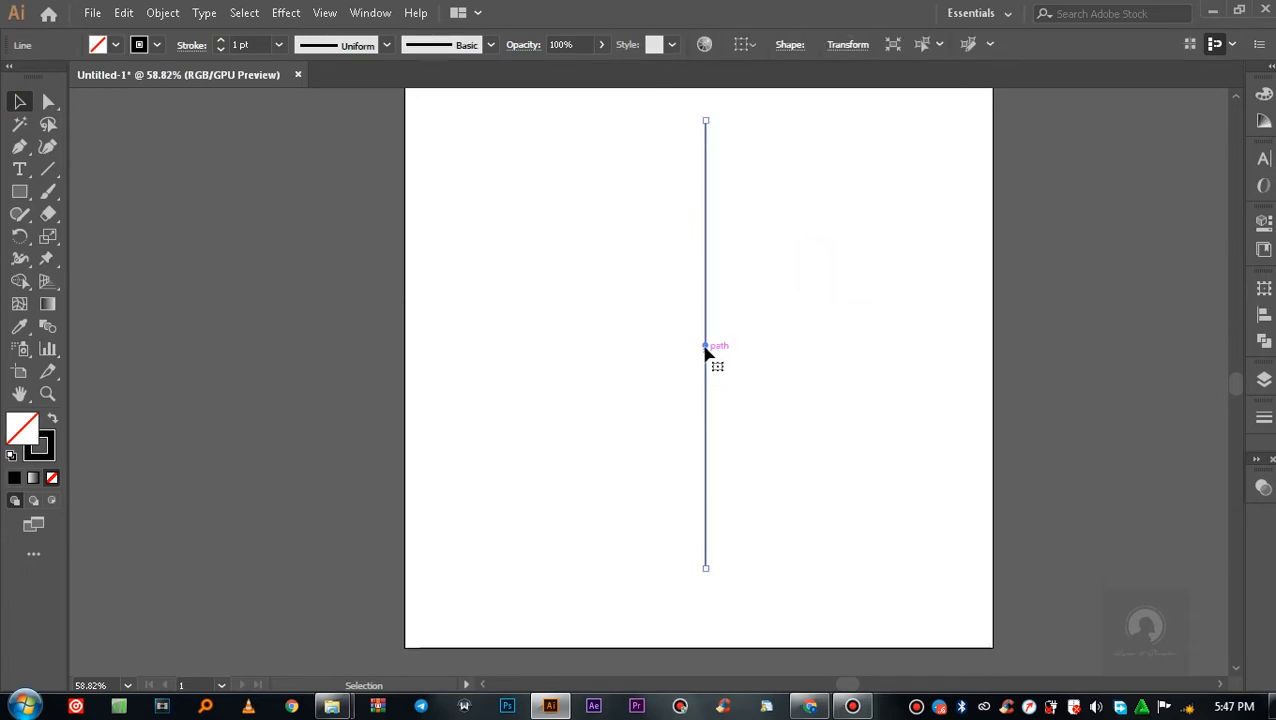
pyautogui.press('r')
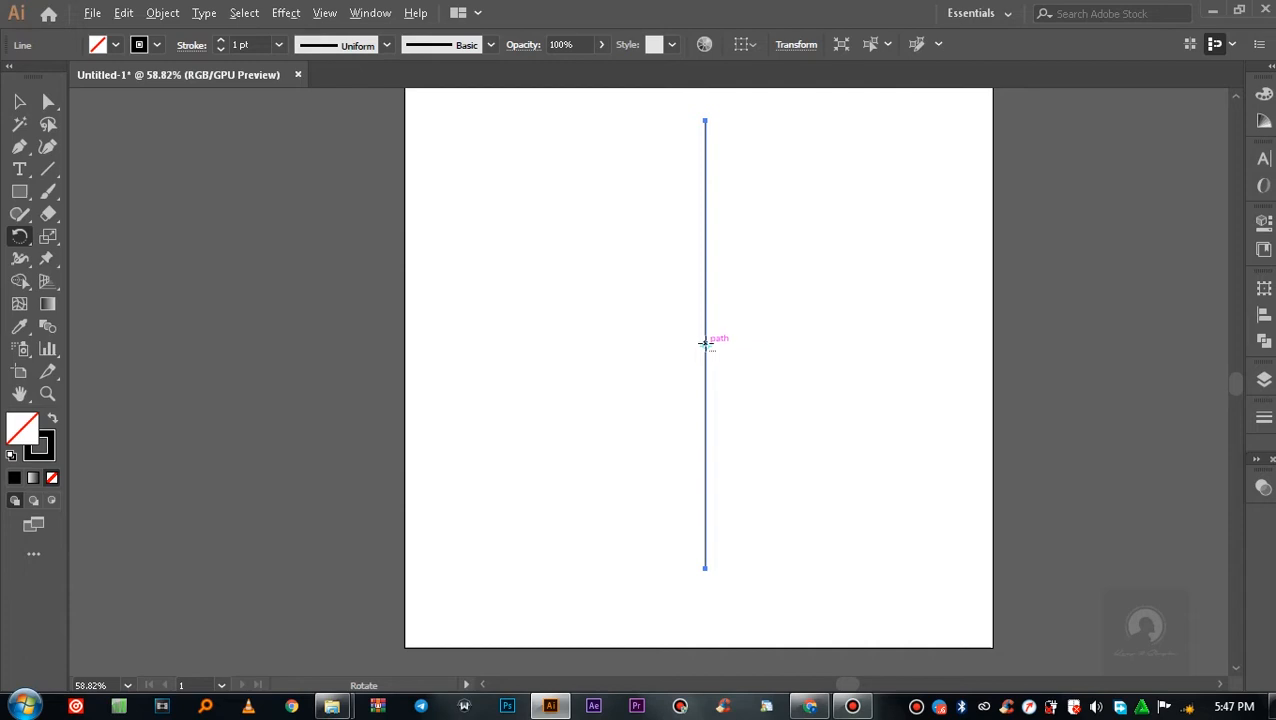
pyautogui.keyDown('alt'); pyautogui.click(704, 343); pyautogui.keyUp('alt')
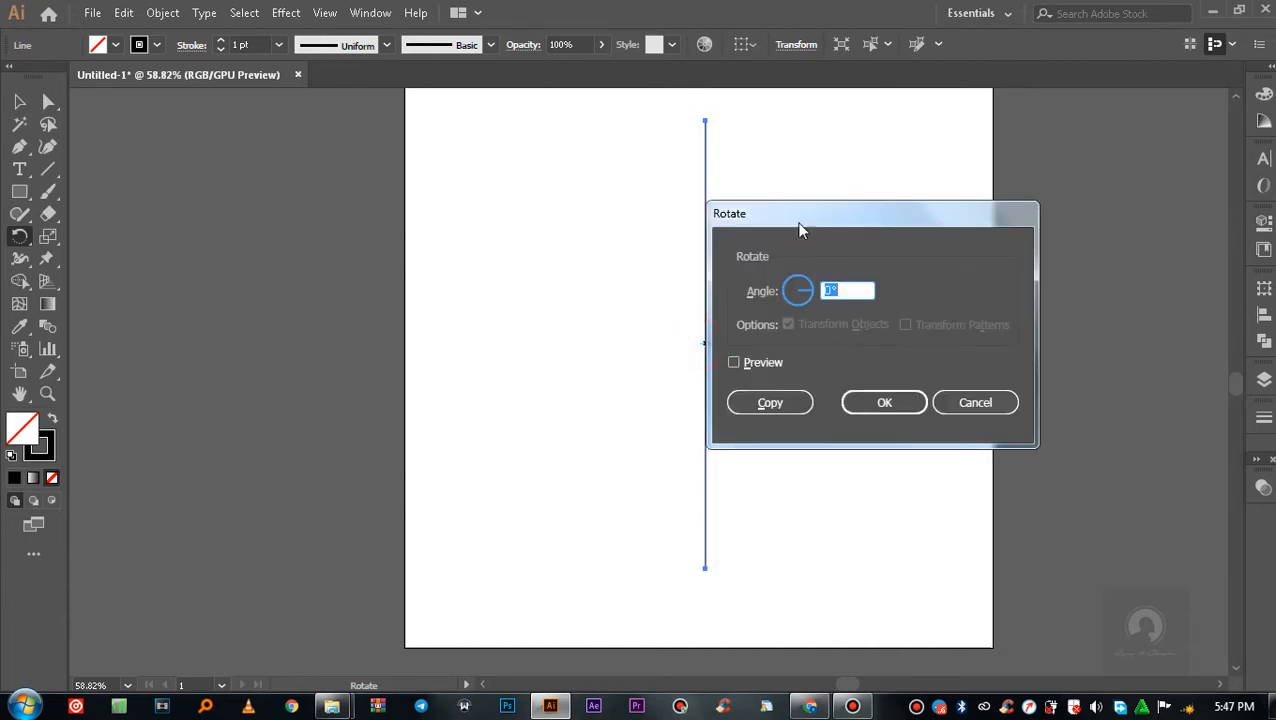
pyautogui.moveTo(800, 232); pyautogui.dragTo(919, 210)
pyautogui.write('20')
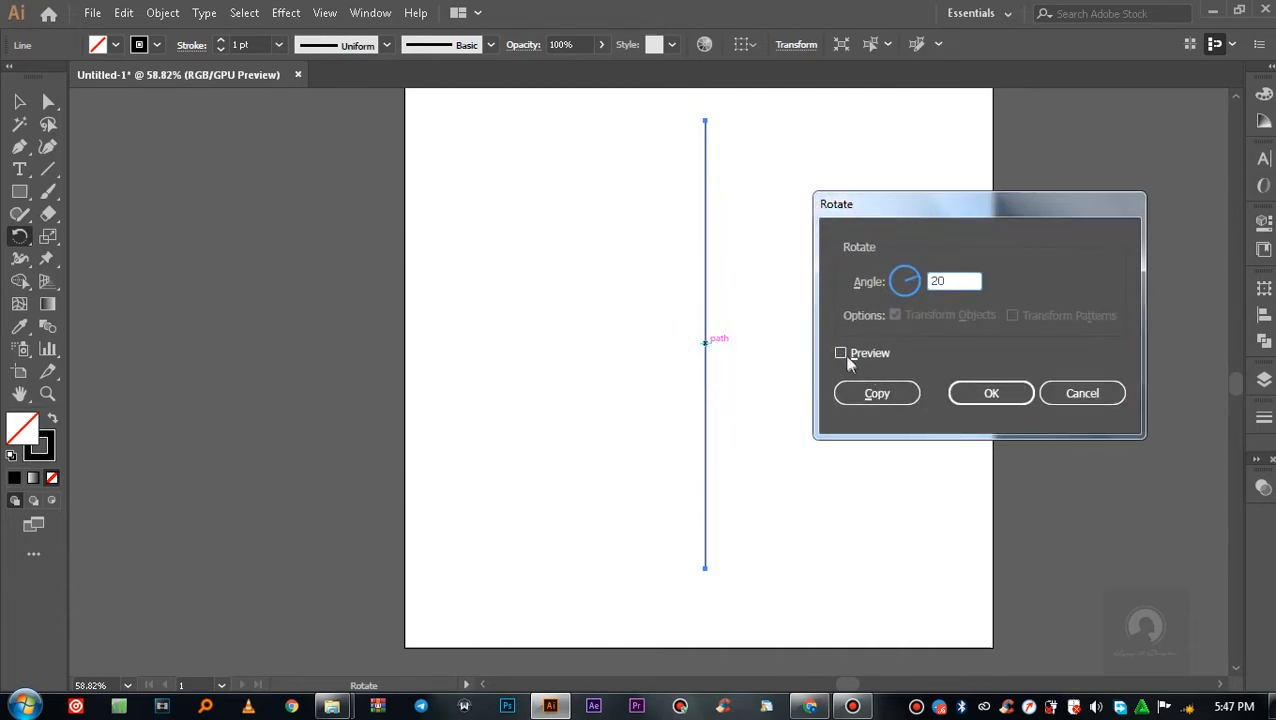
pyautogui.click(841, 352)
pyautogui.click(841, 352)
pyautogui.write('10')
pyautogui.click(841, 353)
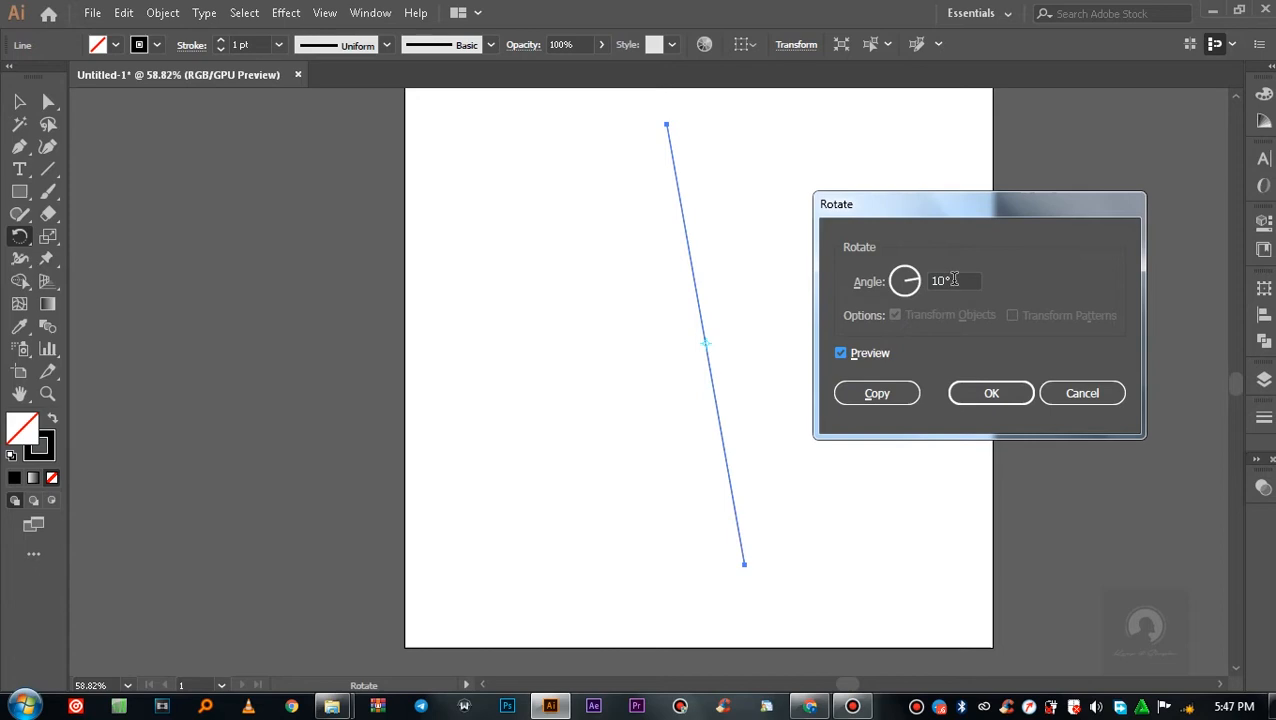
# - Try a rotation angle of 15° for the line and compare it with the preview on and off
pyautogui.moveTo(884, 212); pyautogui.dragTo(966, 200)
pyautogui.doubleClick(1037, 257)
pyautogui.write('2')
pyautogui.press('BackSpace')
pyautogui.write('8')
pyautogui.press('BackSpace')
pyautogui.write('15')
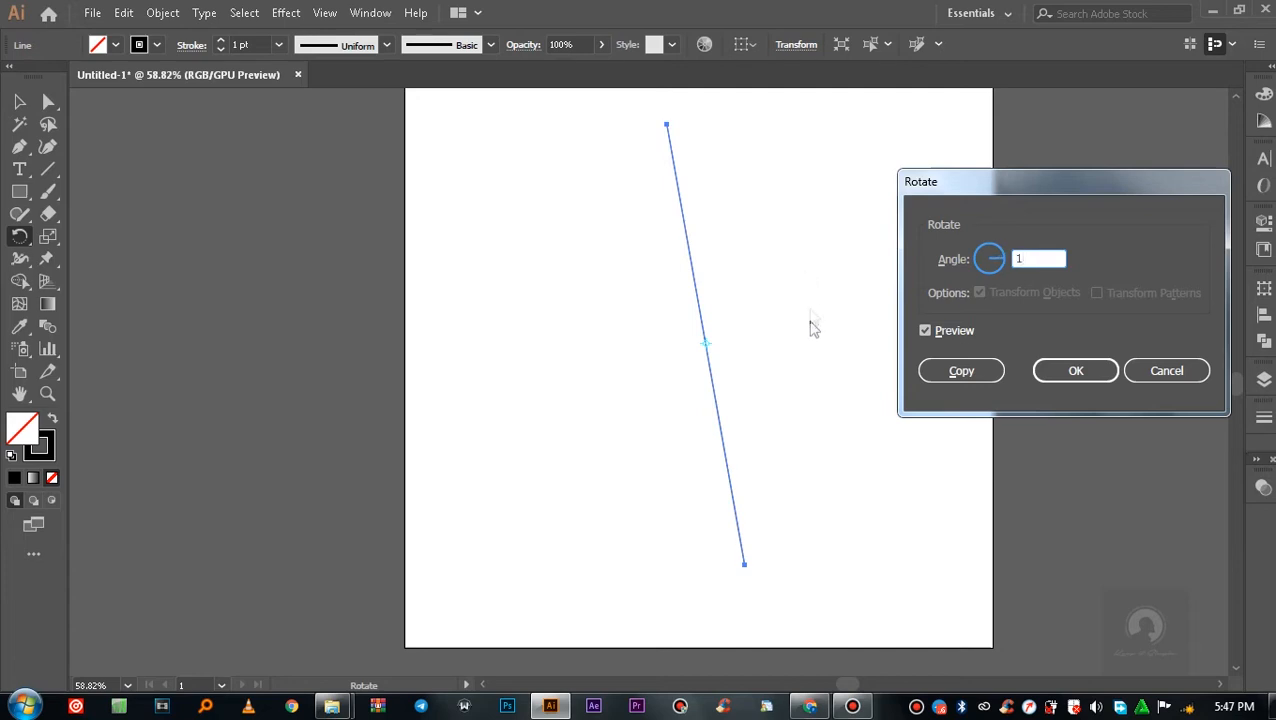
pyautogui.click(925, 330)
pyautogui.click(927, 331)
pyautogui.click(927, 331)
# - Rotate the vertical line 20° about its midpoint
pyautogui.doubleClick(1035, 258)
pyautogui.write('20')
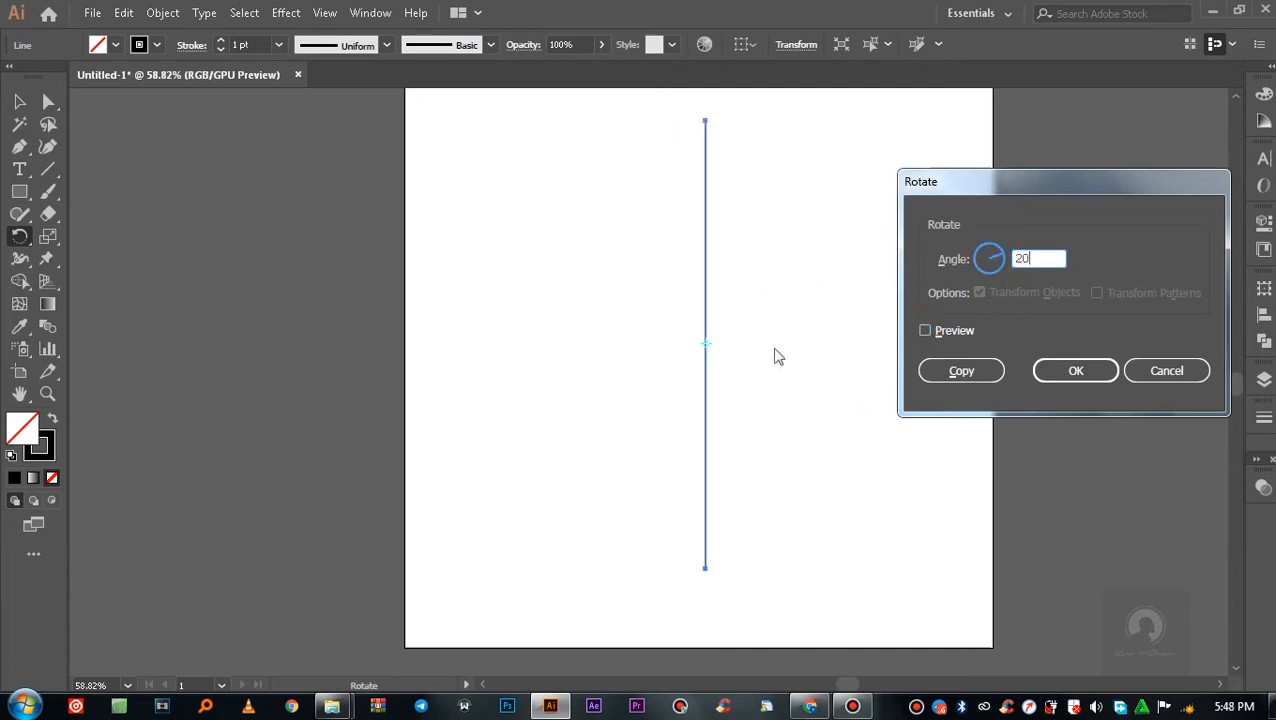
pyautogui.click(926, 331)
pyautogui.click(1071, 367)
pyautogui.click(21, 101)
pyautogui.click(729, 225)
# - Move the slanted line toward the artboard's right side and place a duplicate of it on the left
pyautogui.moveTo(708, 346); pyautogui.dragTo(838, 362)
pyautogui.click(923, 326)
pyautogui.click(835, 360)
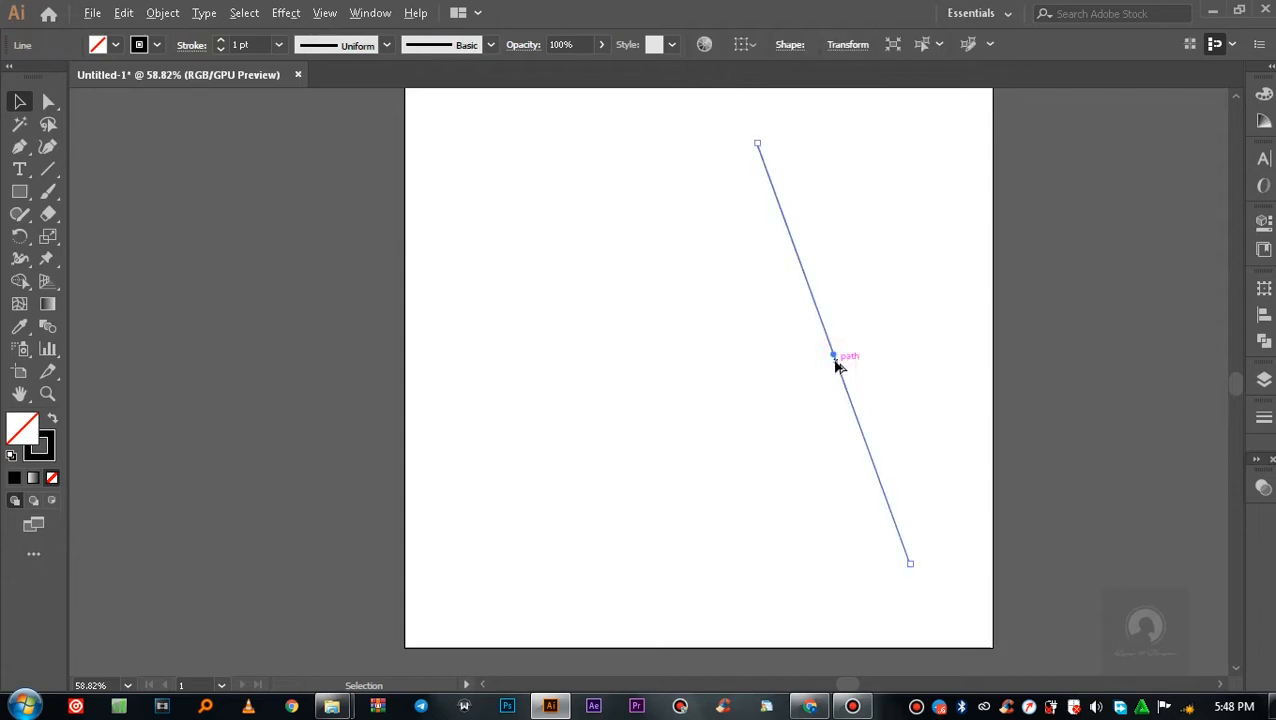
pyautogui.moveTo(836, 360); pyautogui.dragTo(632, 358)
pyautogui.click(645, 344)
pyautogui.click(632, 360)
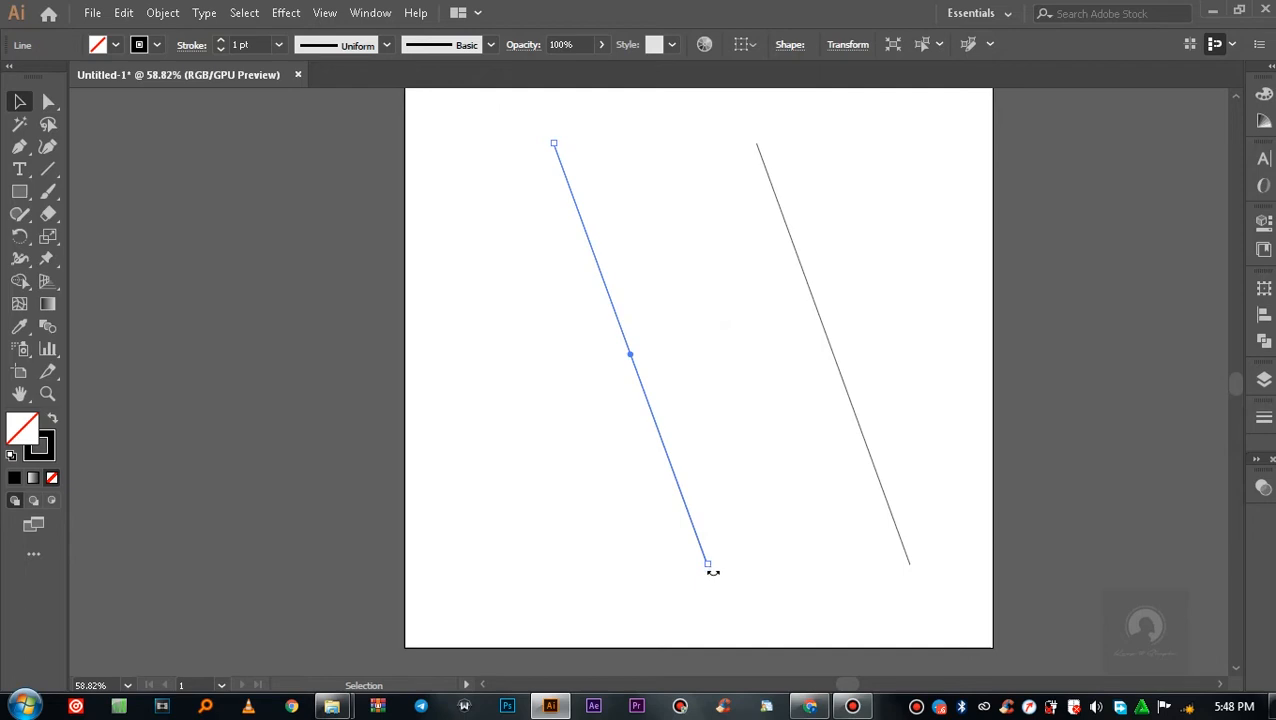
# - Rotate the left line freehand so it leans the opposite way like the other leg of an A, and shift it slightly upward
pyautogui.moveTo(712, 571); pyautogui.dragTo(521, 578)
pyautogui.click(795, 455)
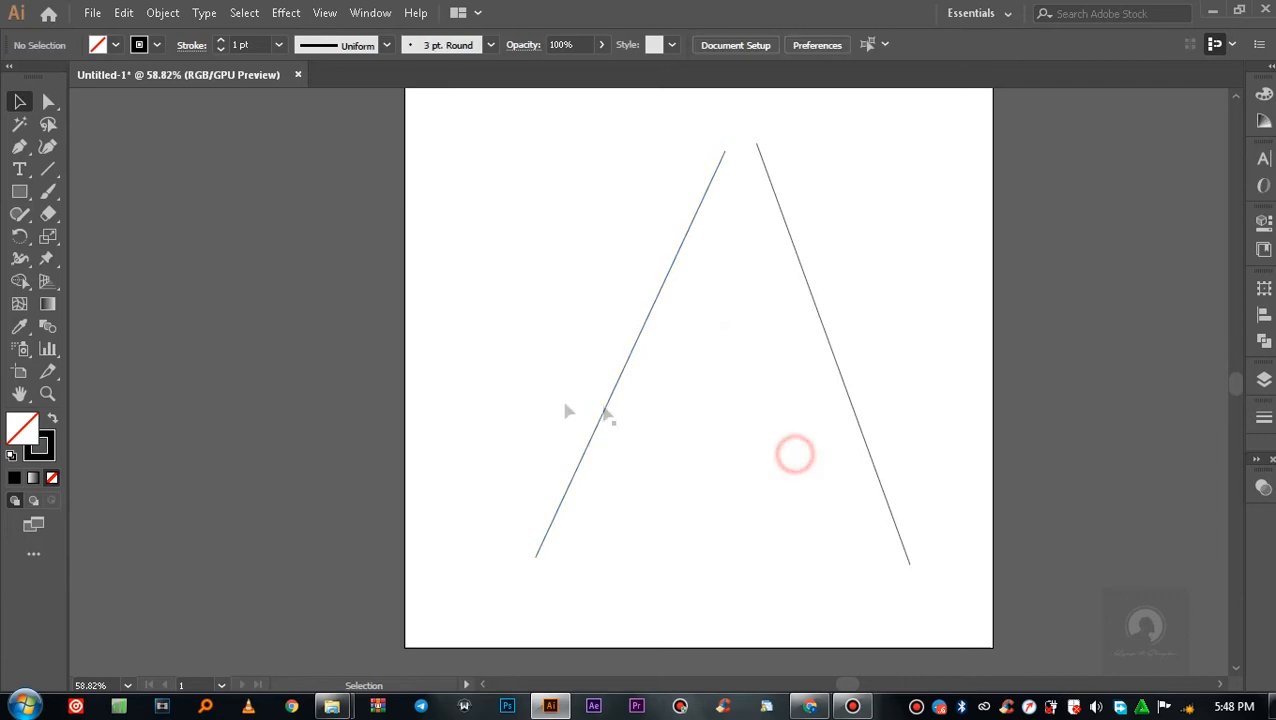
pyautogui.scroll(1, 695, 349)
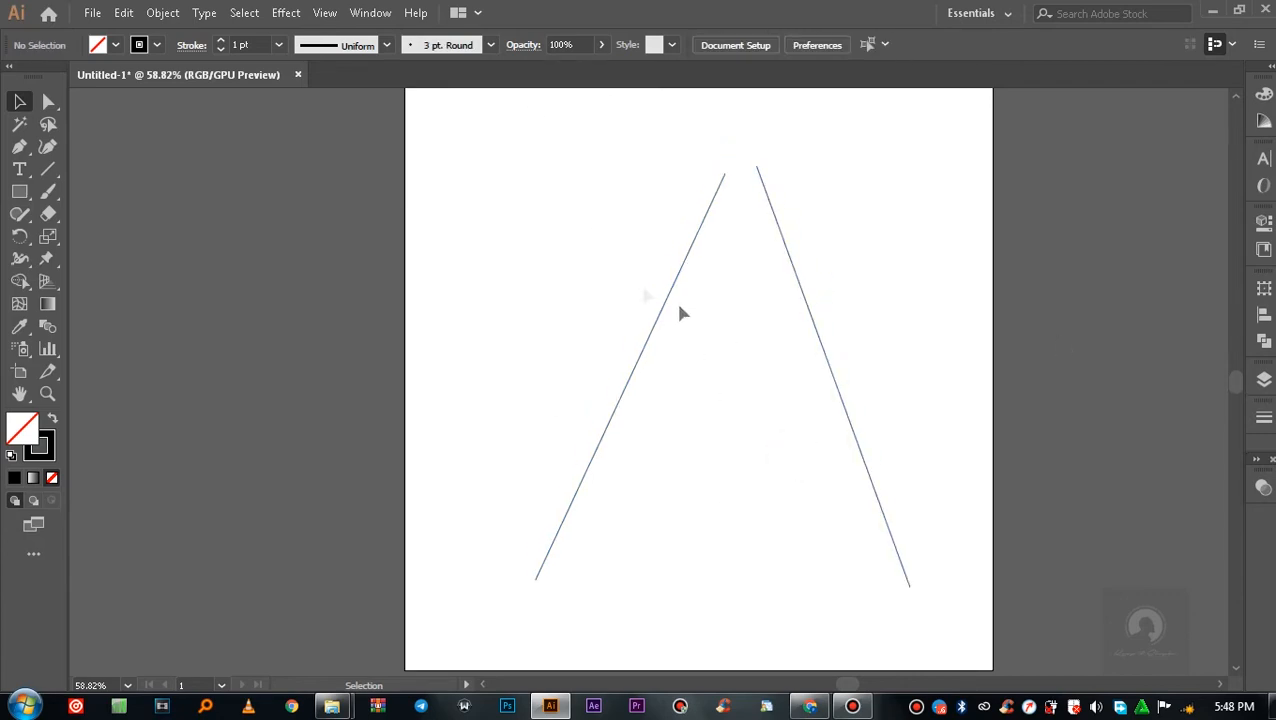
pyautogui.moveTo(655, 328); pyautogui.dragTo(657, 312)
pyautogui.click(968, 275)
# - Align both slanted lines to each other by their vertical centers
pyautogui.hotkey('ctrl', 'a')
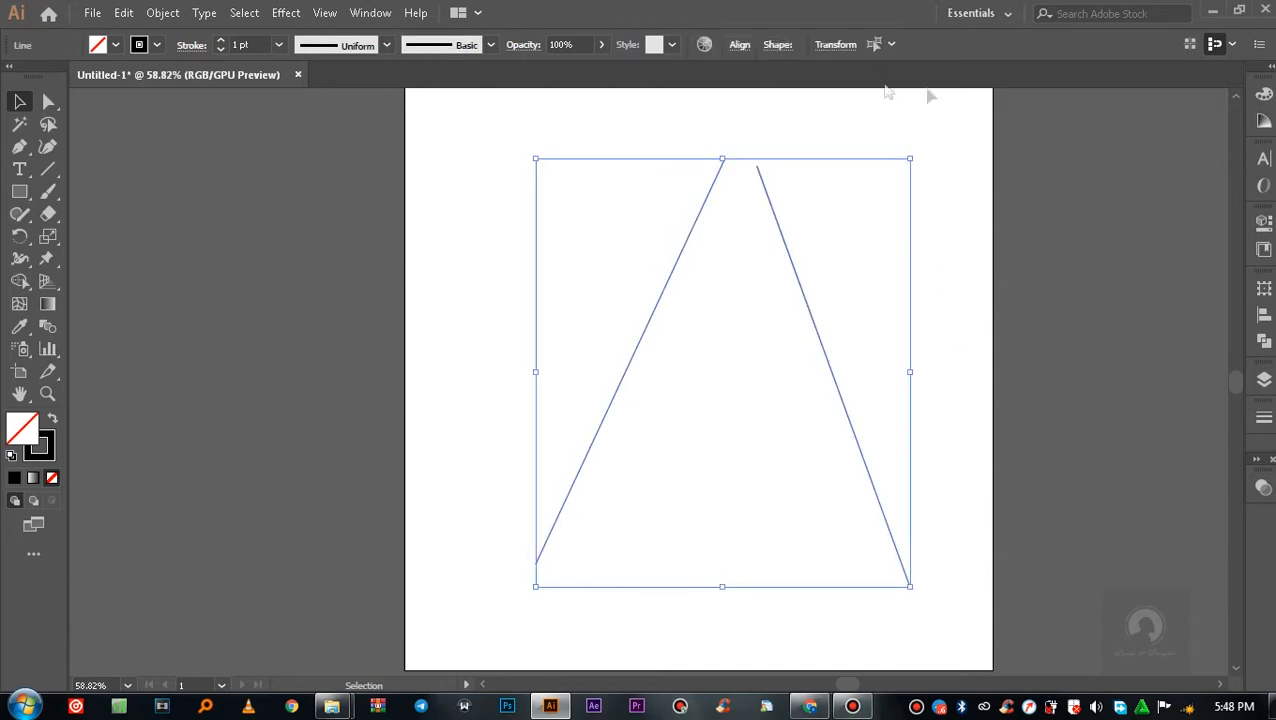
pyautogui.click(1264, 315)
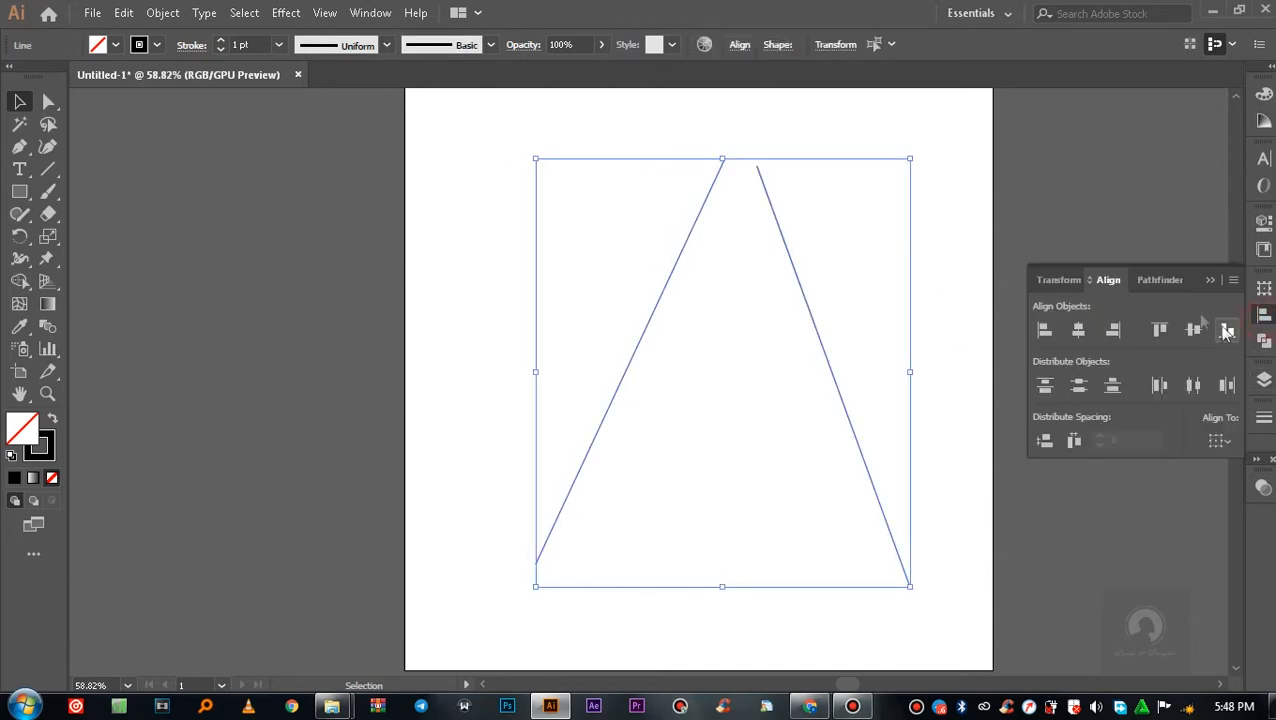
pyautogui.click(1193, 331)
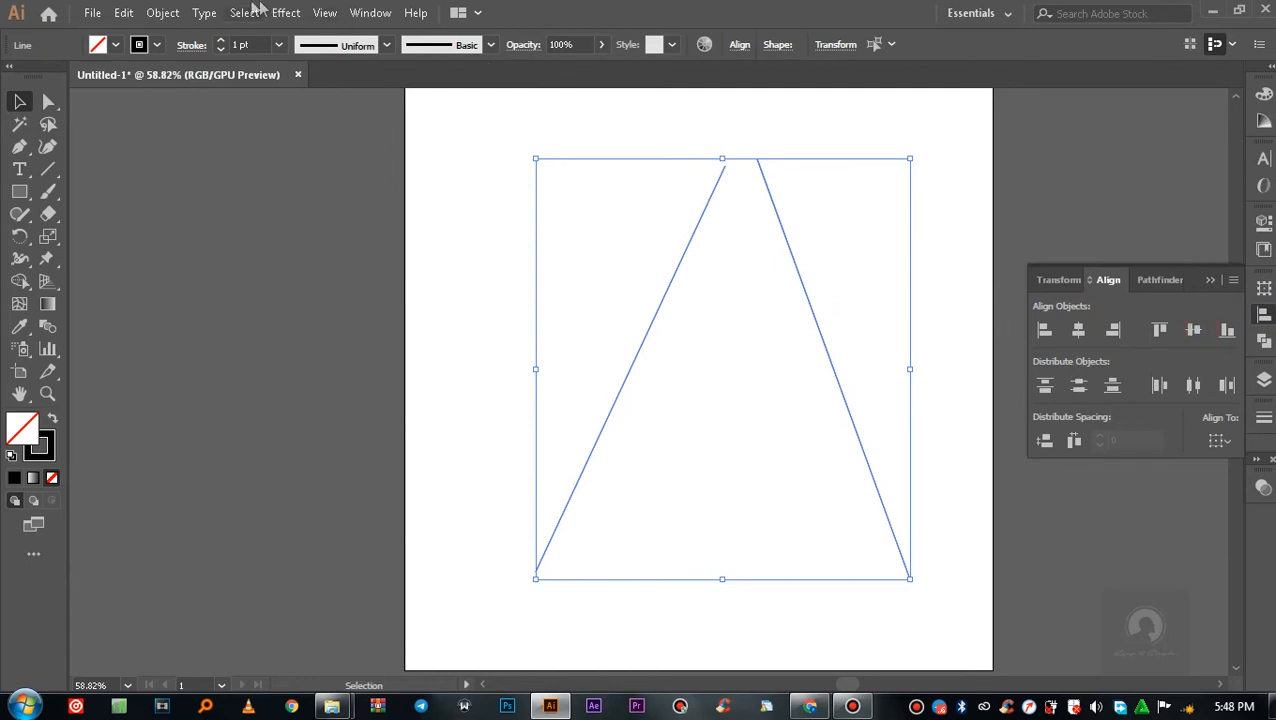
# - Group the two slanted lines
pyautogui.click(162, 13)
pyautogui.click(245, 77)
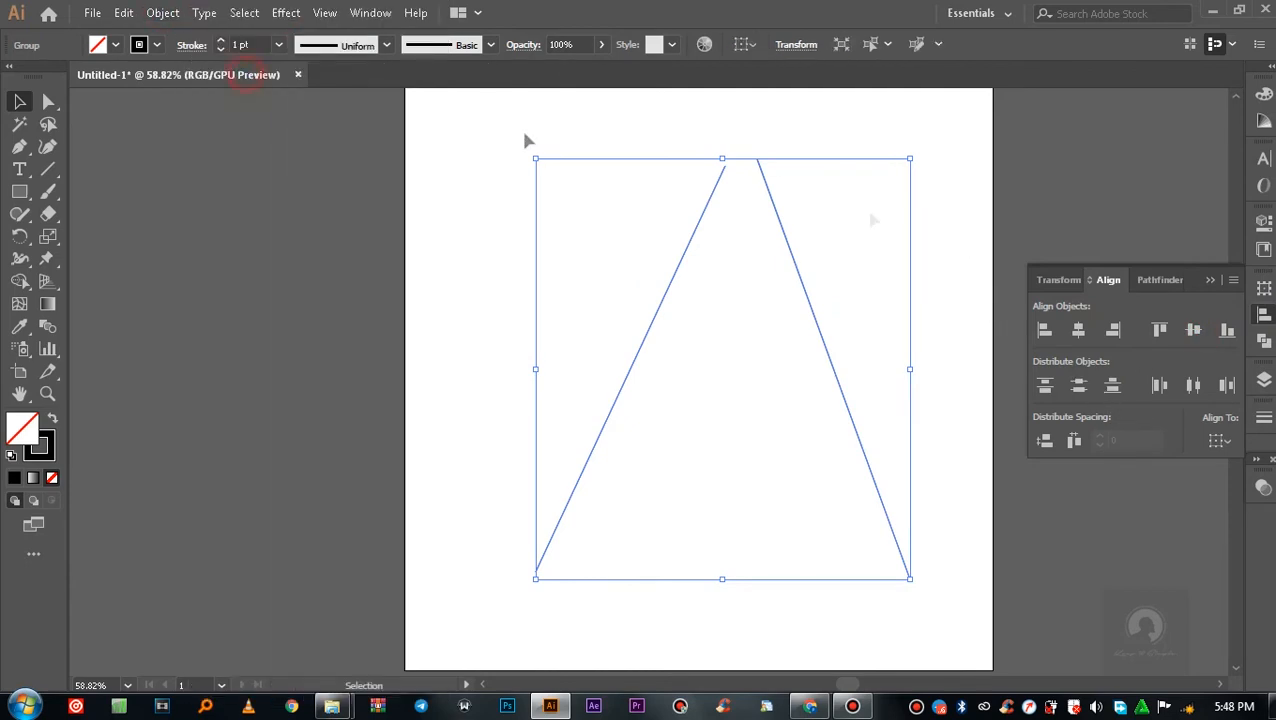
pyautogui.click(932, 267)
pyautogui.moveTo(992, 179); pyautogui.dragTo(765, 285)
# - Align the grouped lines to the artboard, centering them both vertically and horizontally
pyautogui.click(1228, 443)
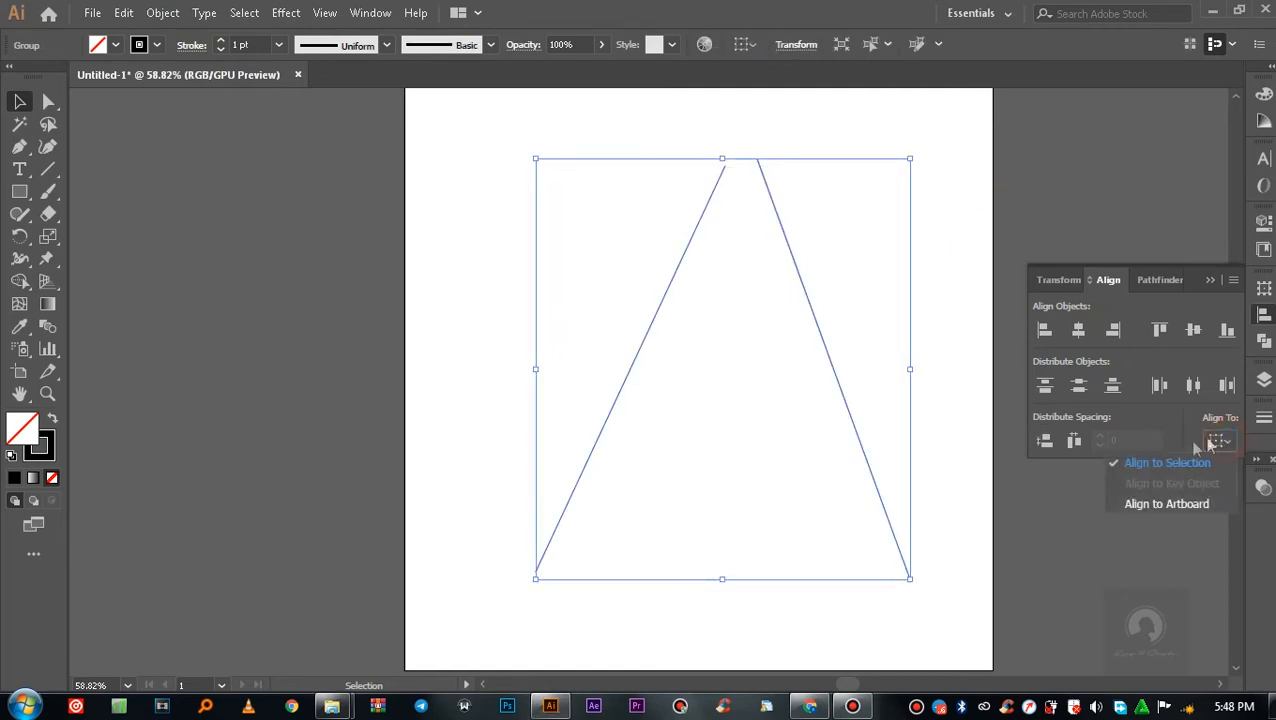
pyautogui.click(1165, 503)
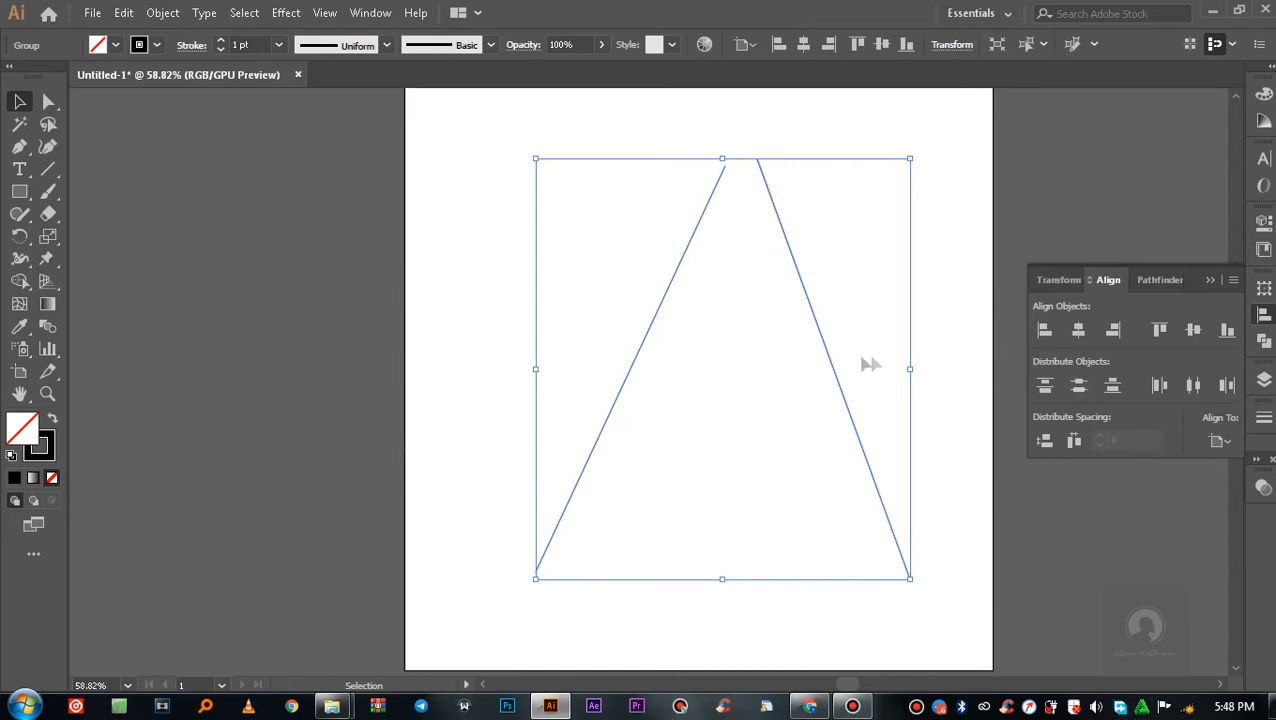
pyautogui.click(1193, 330)
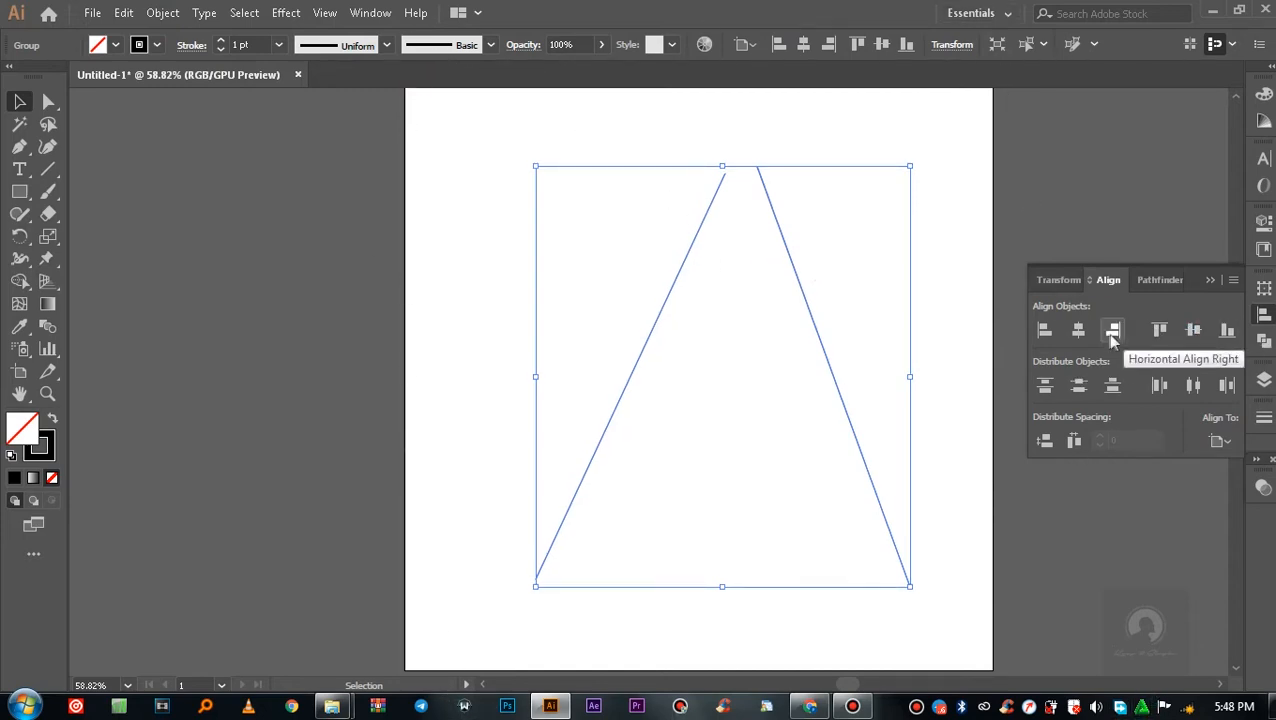
pyautogui.click(1082, 333)
pyautogui.click(1017, 214)
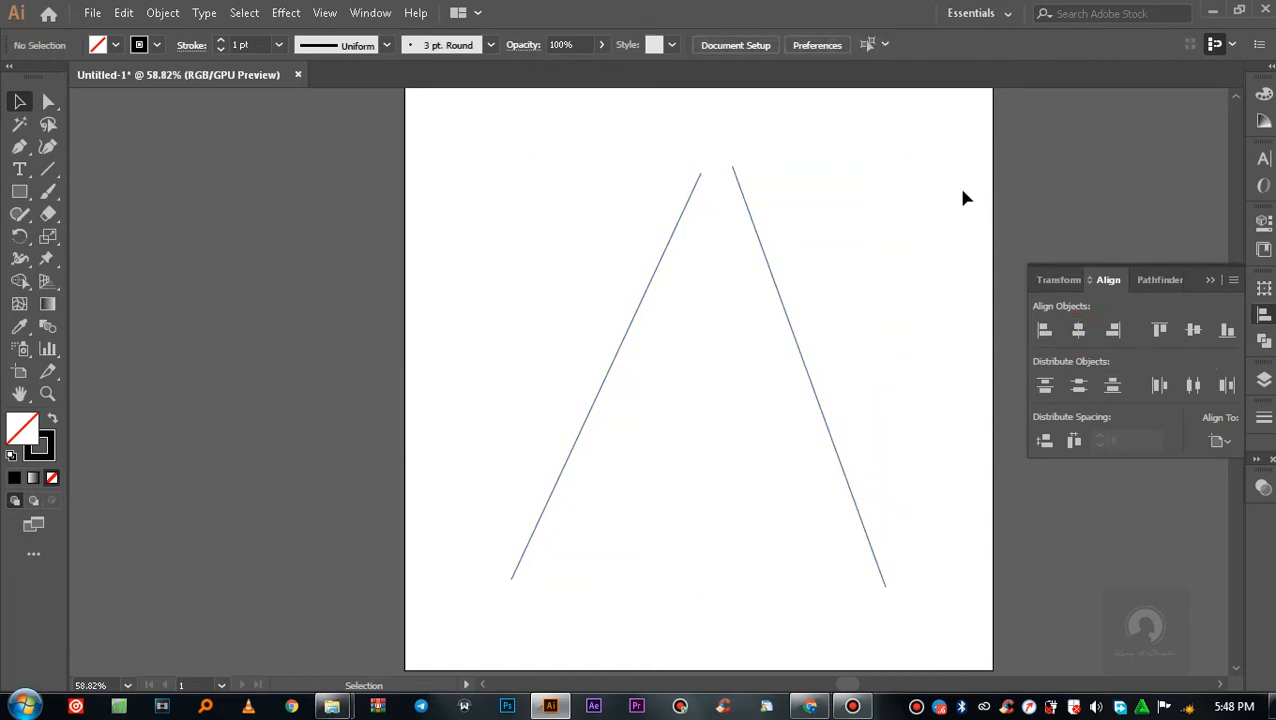
pyautogui.click(1211, 281)
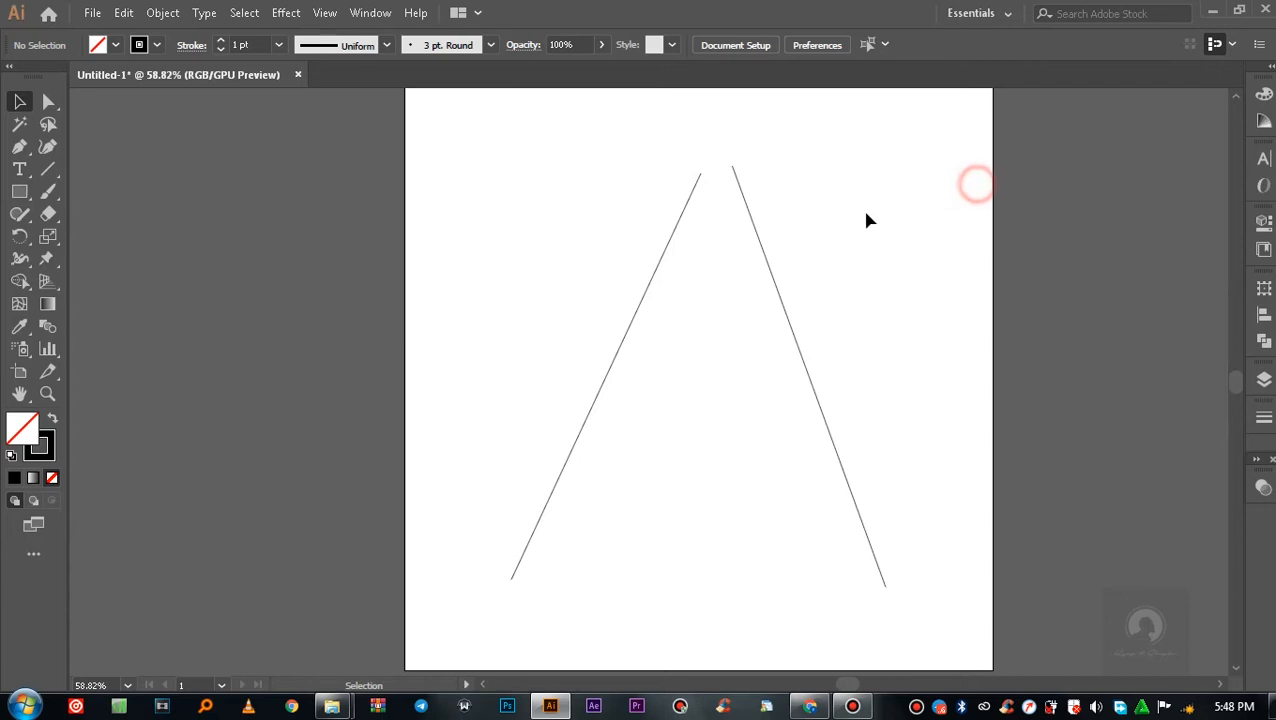
pyautogui.scroll(-1, 866, 216)
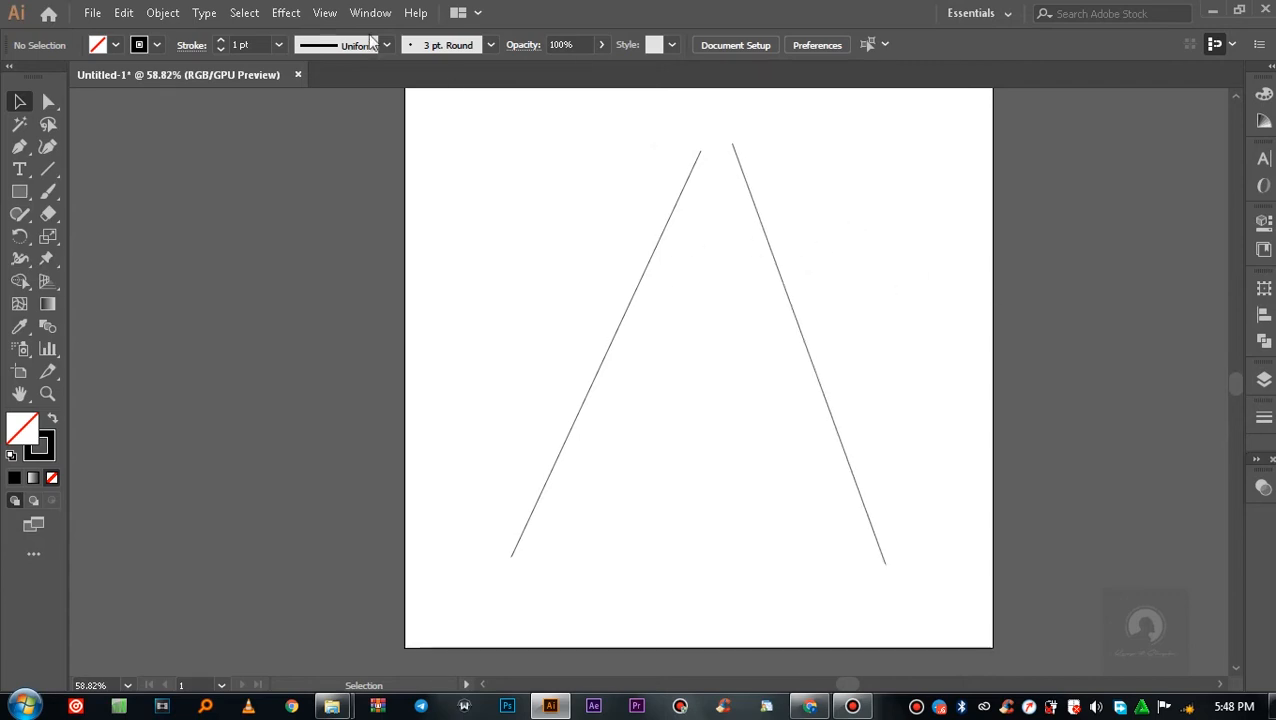
# - Draw a long, thin horizontal rectangle across the upper part of both slanted lines and shift it slightly upward
pyautogui.click(20, 191)
pyautogui.click(66, 193)
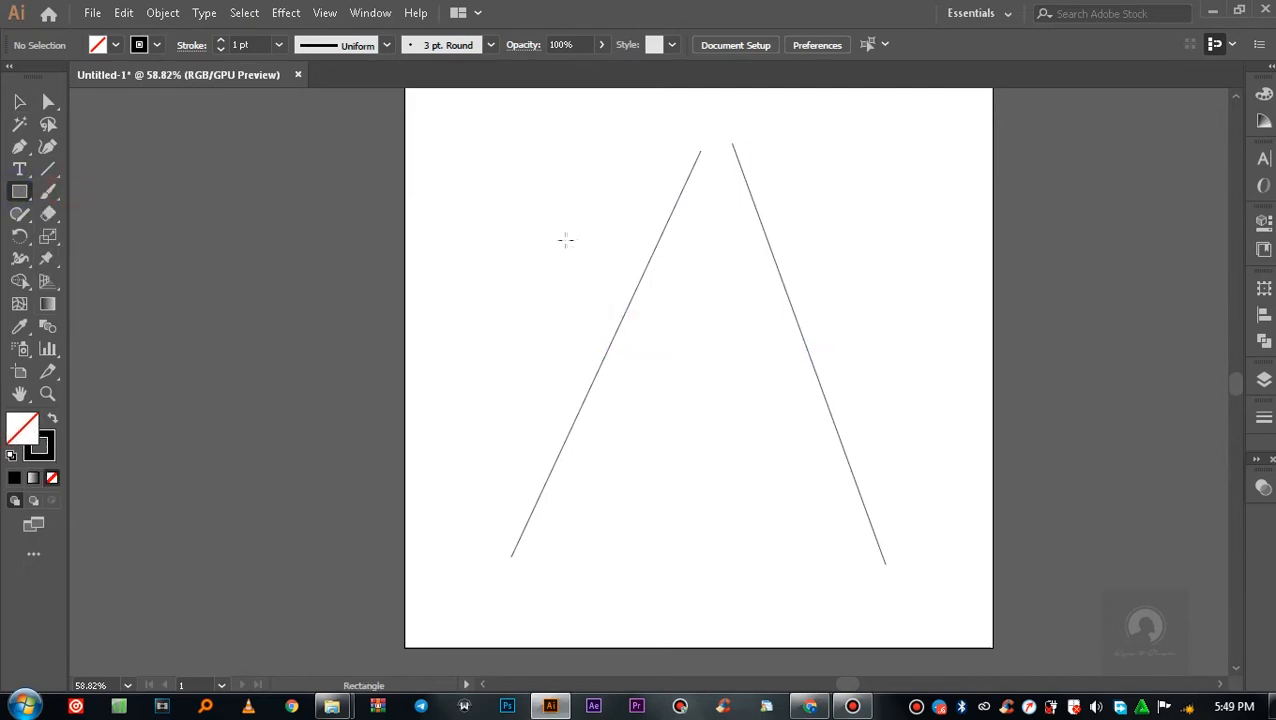
pyautogui.moveTo(475, 233); pyautogui.dragTo(808, 257)
pyautogui.click(19, 101)
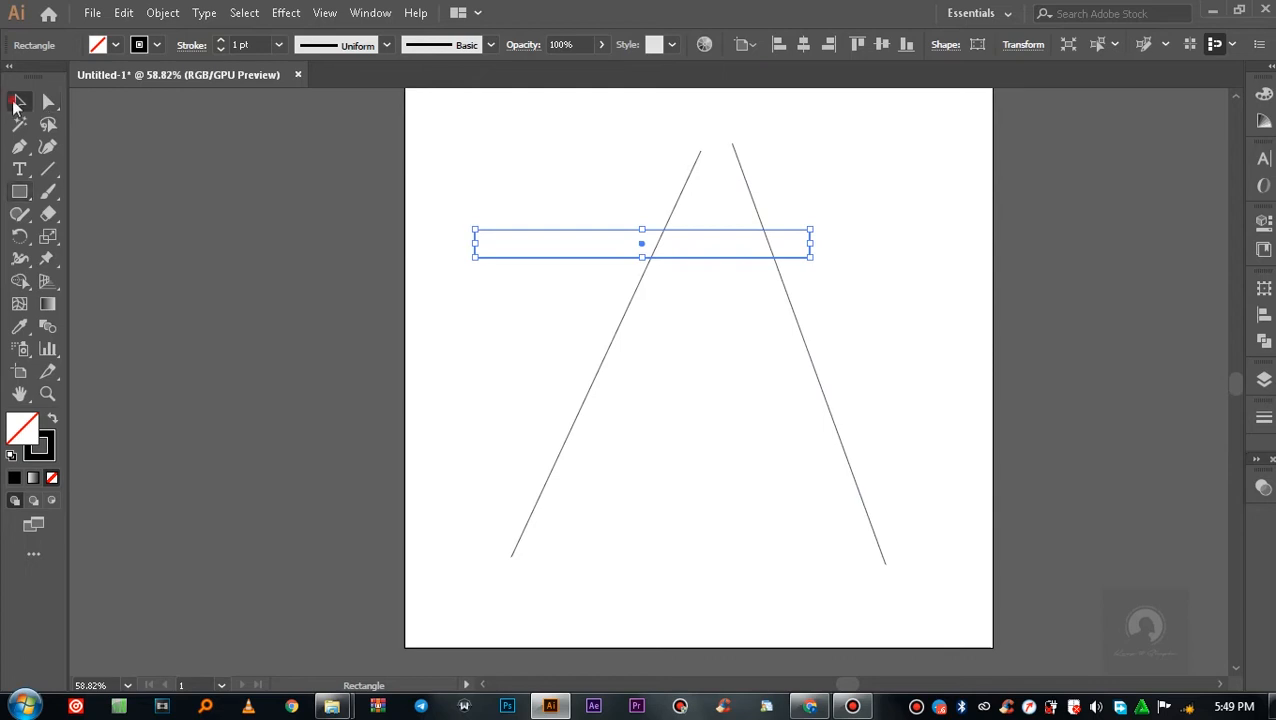
pyautogui.click(776, 342)
pyautogui.moveTo(722, 238)
pyautogui.mouseDown()
pyautogui.moveTo(632, 211)
pyautogui.moveTo(651, 229)
pyautogui.moveTo(725, 228)
pyautogui.mouseUp()
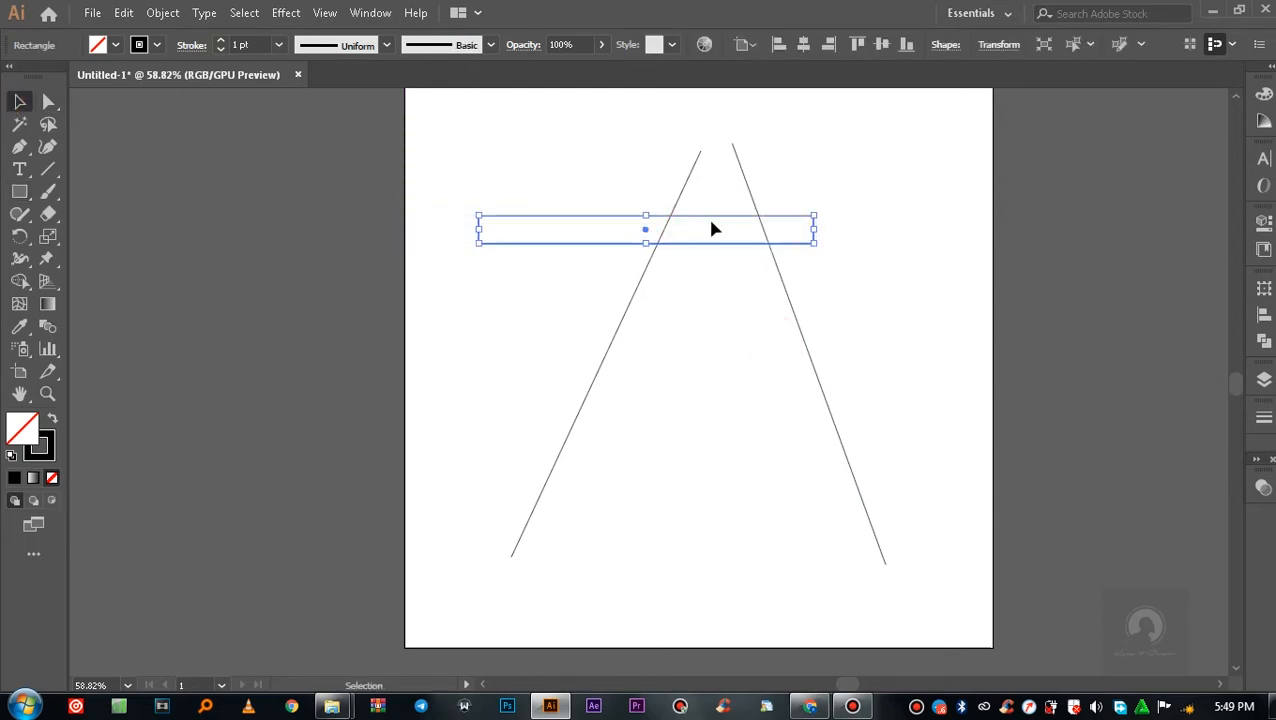
pyautogui.click(672, 251)
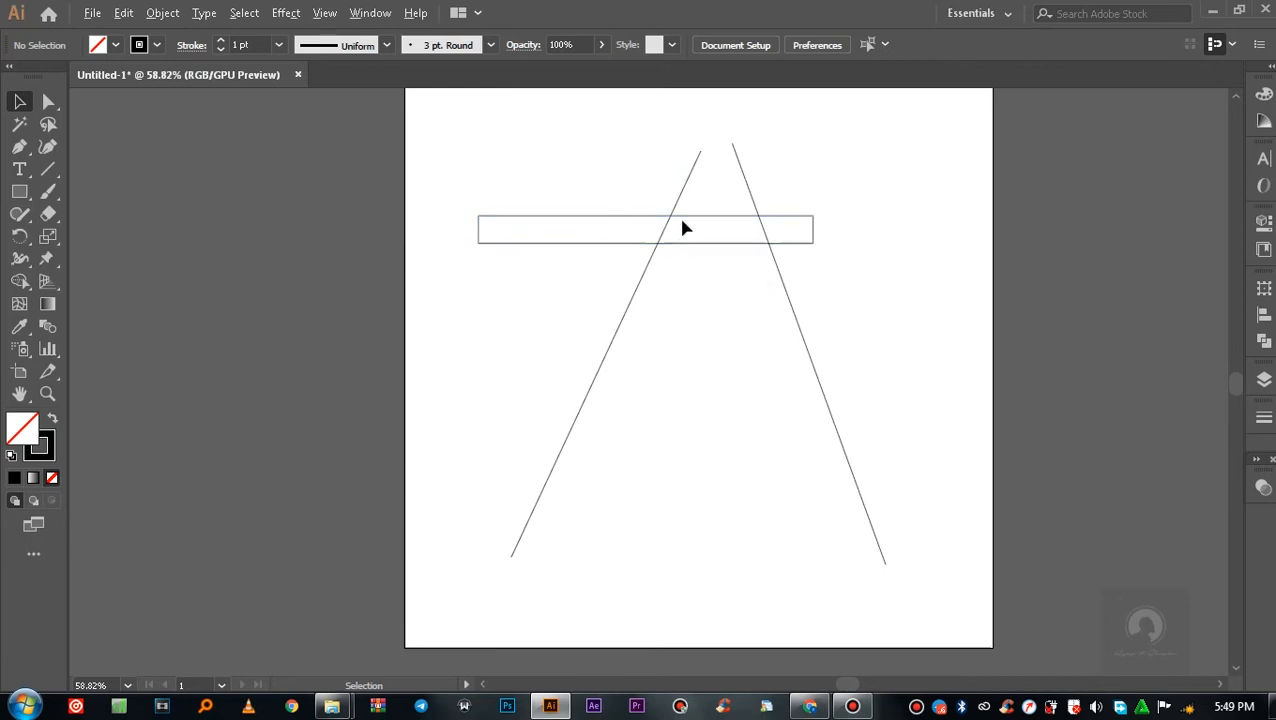
# - Place a duplicate of the rectangle directly below it, about 51 px lower, so that their edges touch
pyautogui.scroll(1, 684, 229)
pyautogui.click(694, 216)
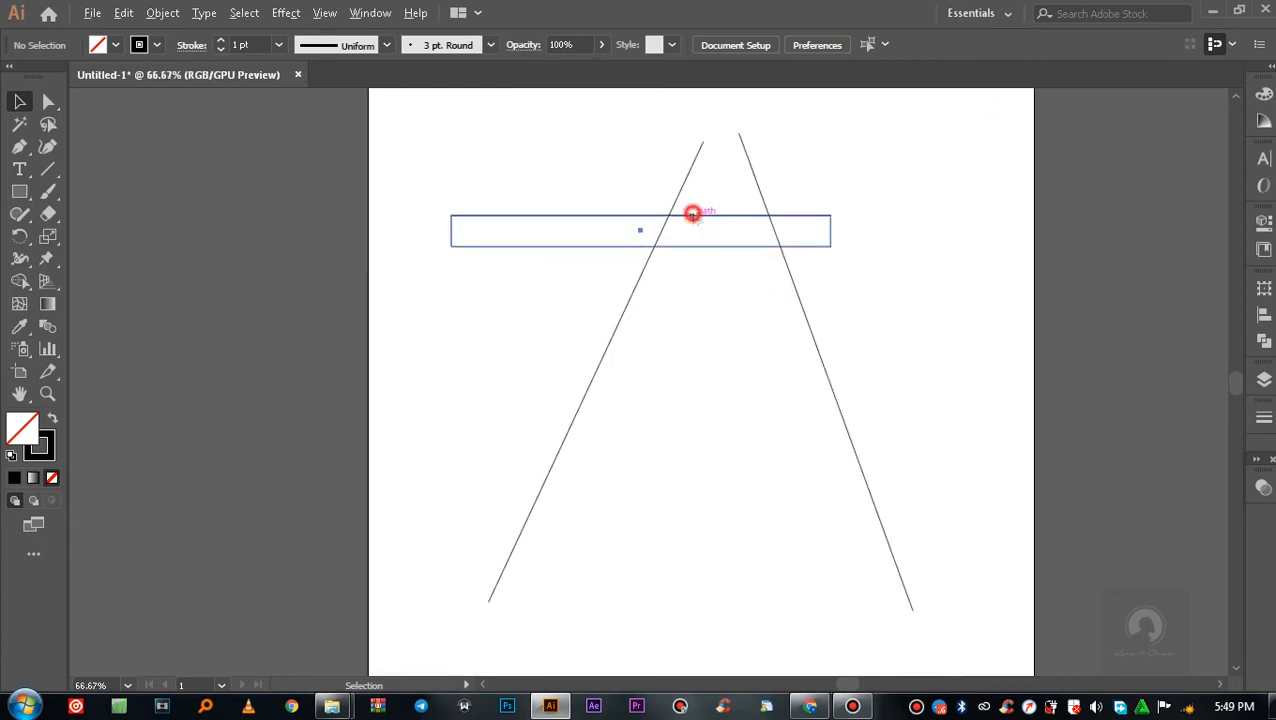
pyautogui.moveTo(694, 220); pyautogui.dragTo(690, 256)
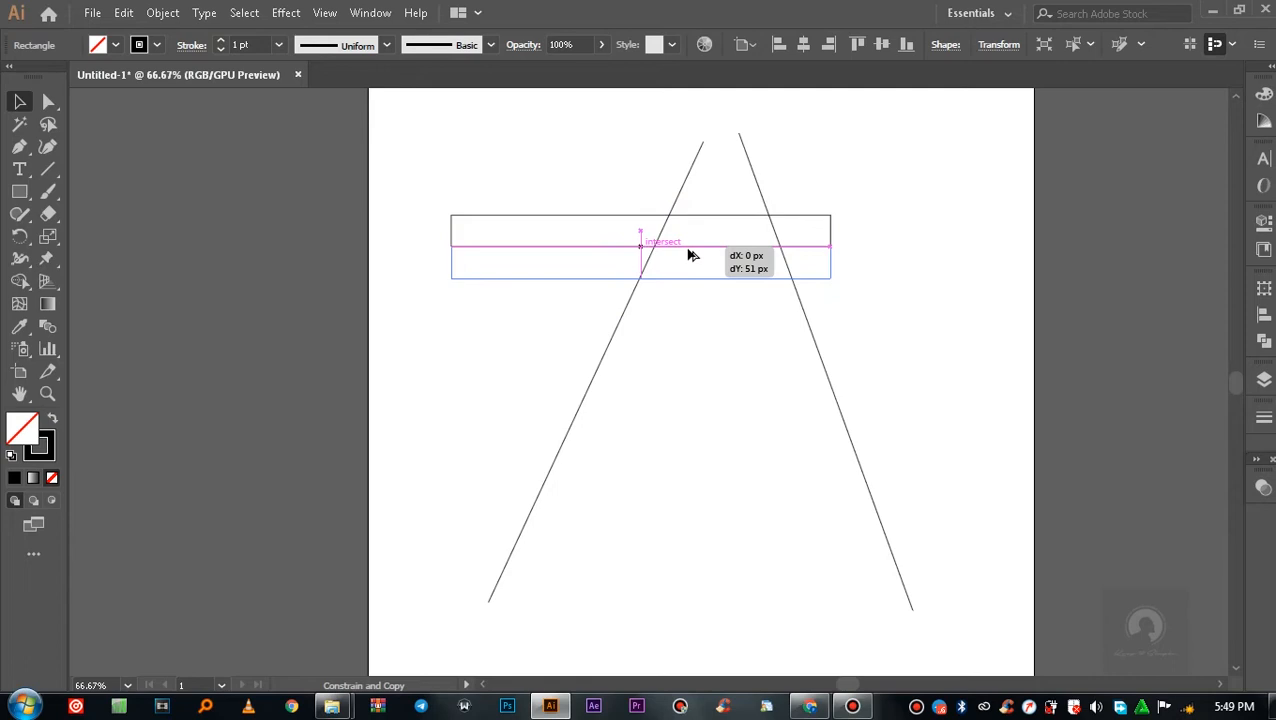
pyautogui.moveTo(690, 256); pyautogui.dragTo(698, 254)
pyautogui.click(712, 364)
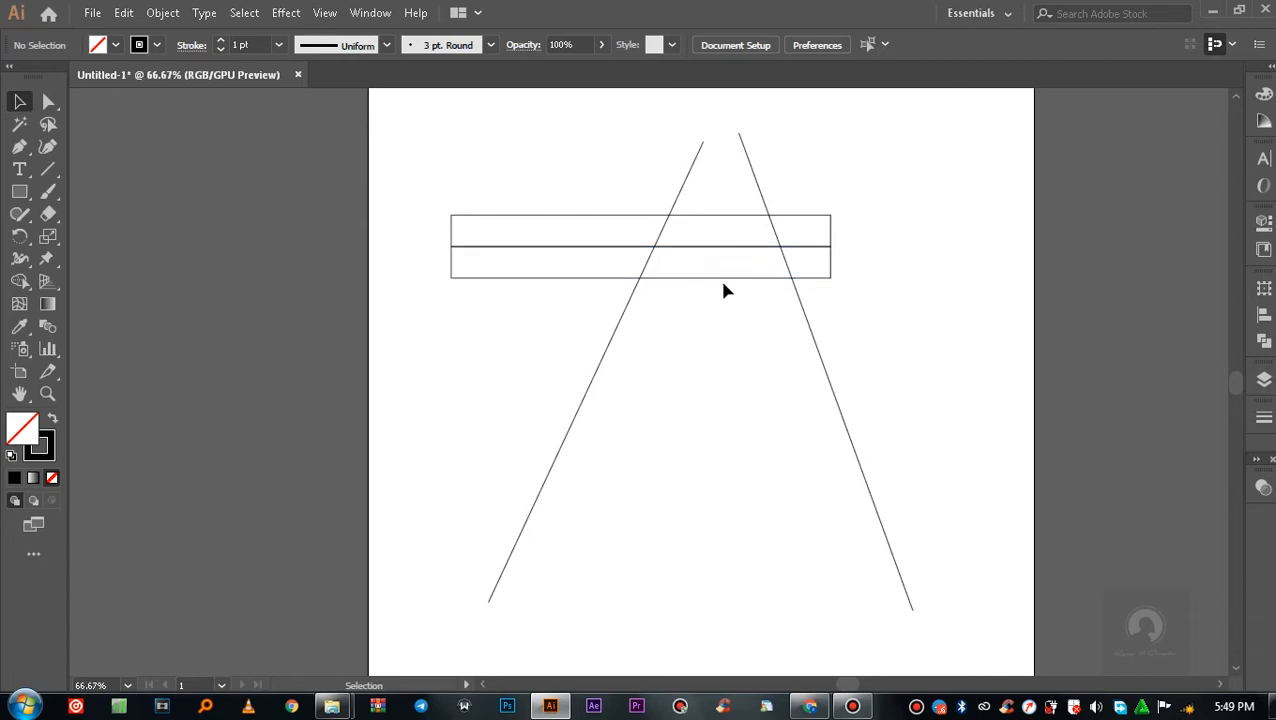
# - Repeat the duplication downward until ten rectangles are stacked edge to edge
pyautogui.click(724, 280)
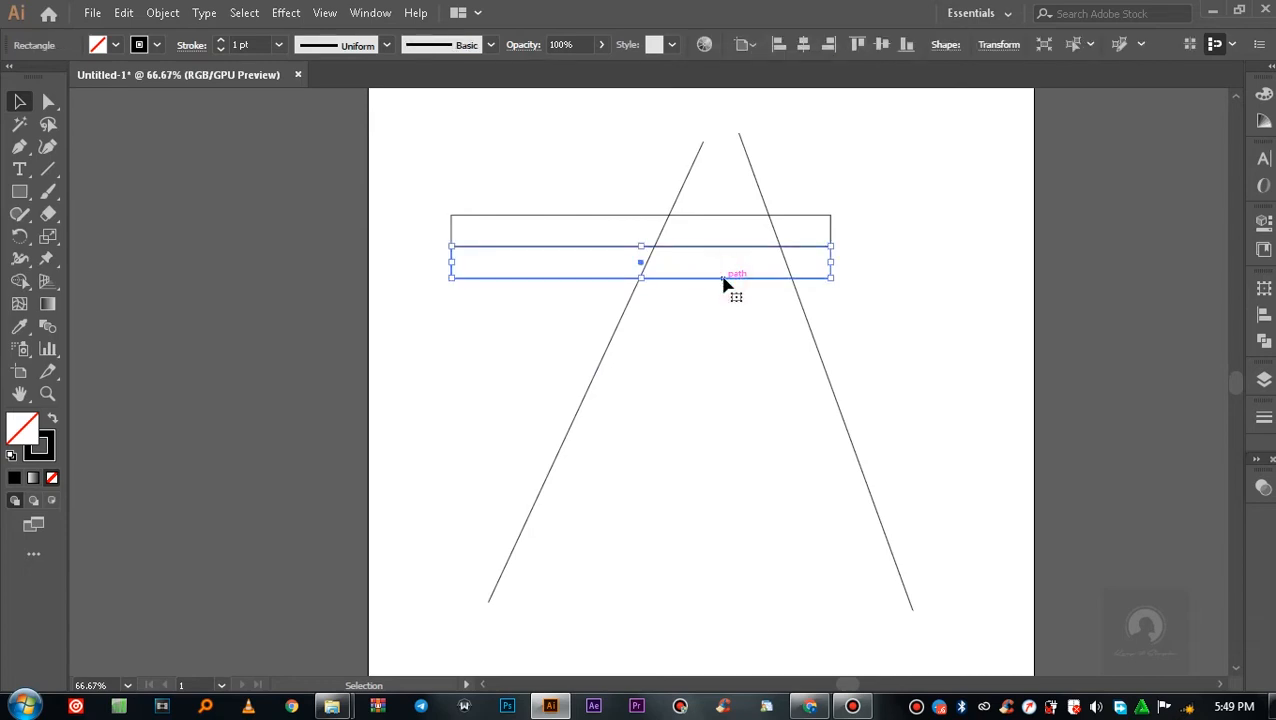
pyautogui.hotkey('ctrl', 'd')
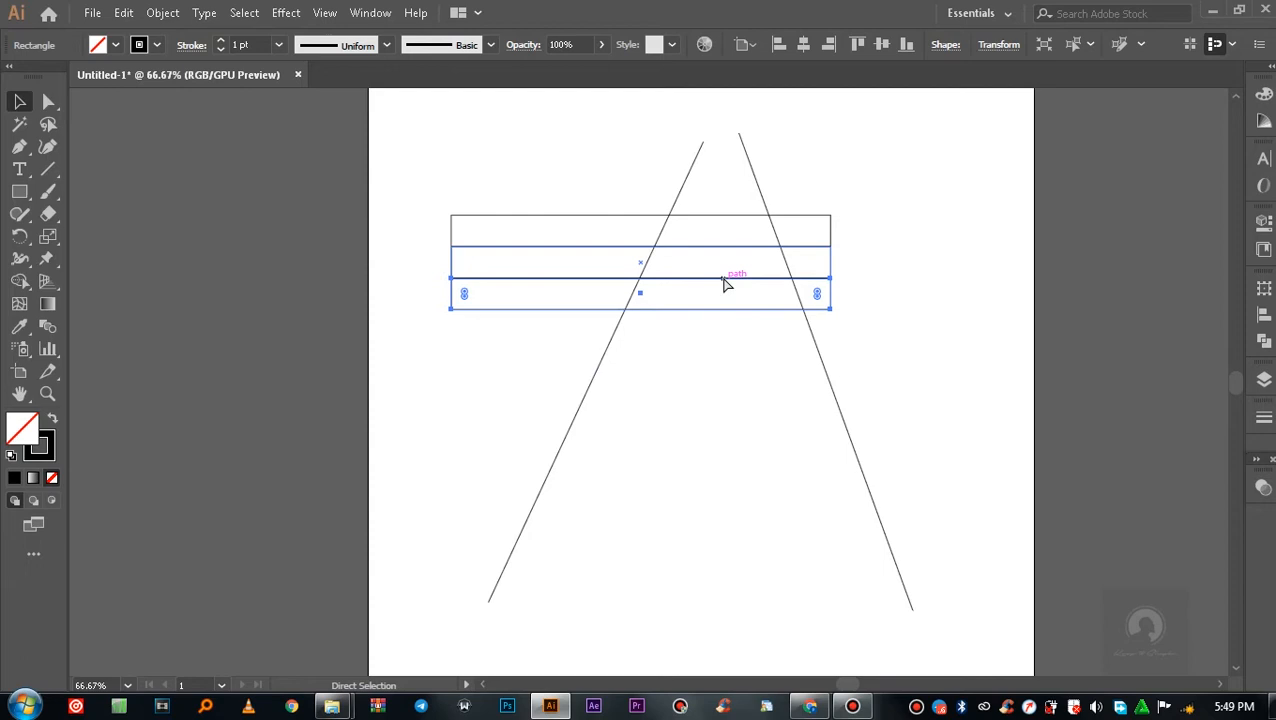
pyautogui.hotkey('ctrl', 'd')
pyautogui.hotkey('ctrl', 'd')
pyautogui.hotkey('ctrl', 'd')
pyautogui.hotkey('ctrl', 'd')
pyautogui.hotkey('ctrl', 'd')
pyautogui.hotkey('ctrl', 'd')
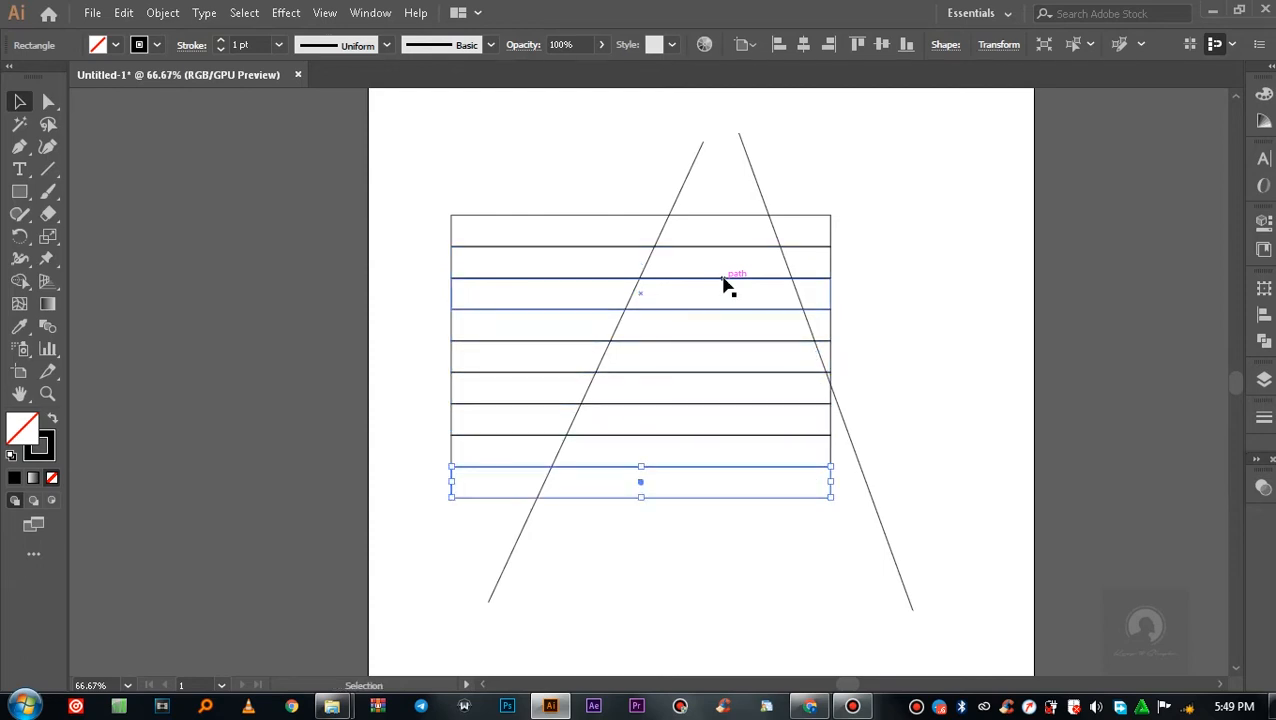
pyautogui.press('a')
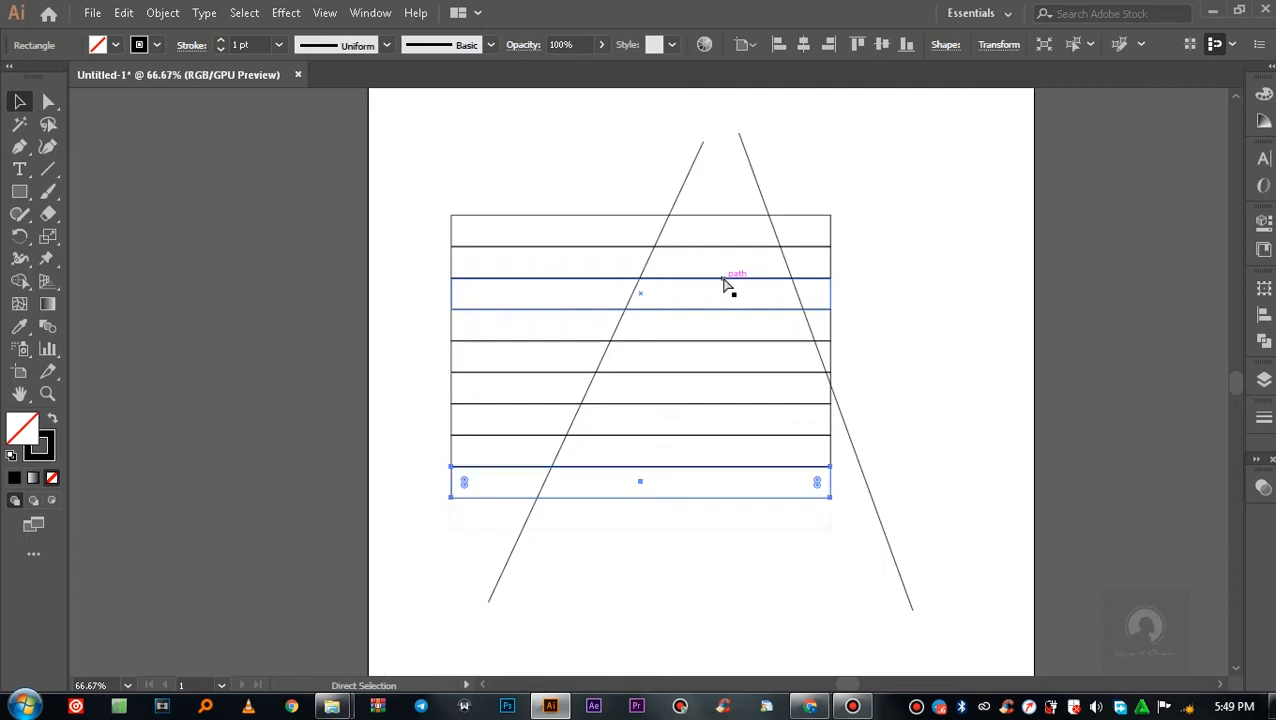
pyautogui.hotkey('ctrl', 'd')
pyautogui.click(17, 100)
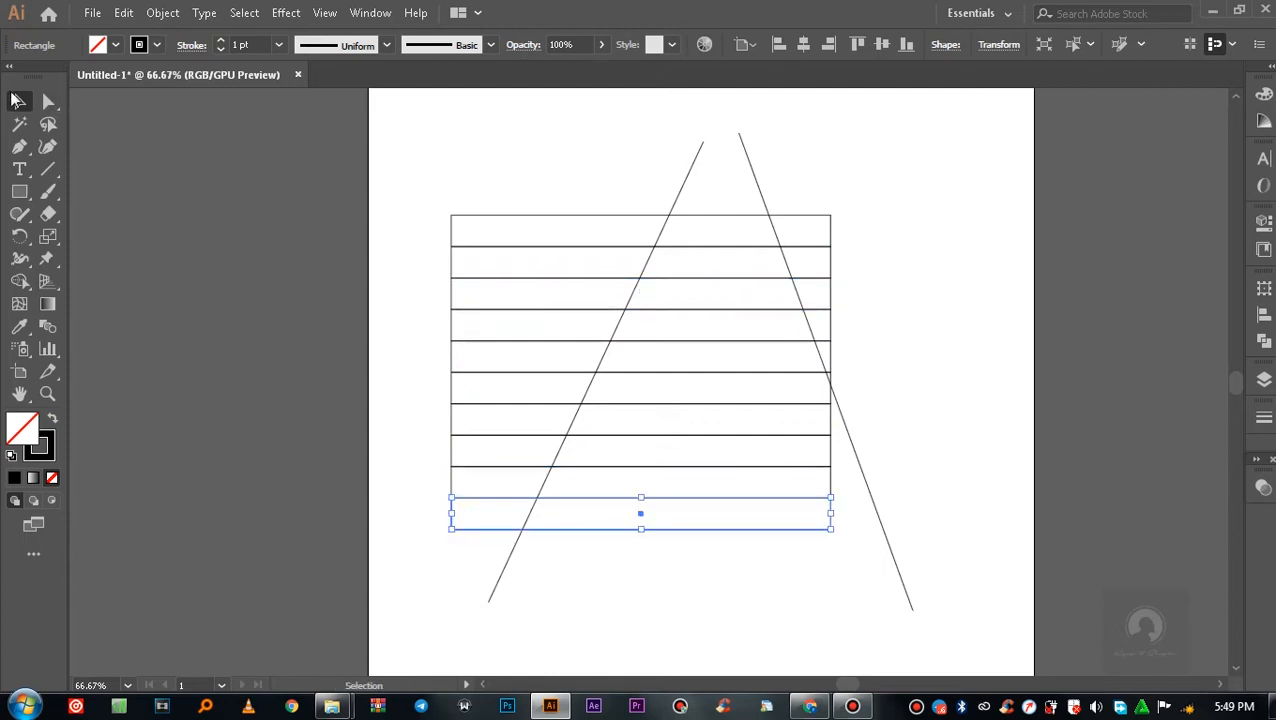
# - Select the whole stack of rectangles and shift it slightly up and to the left
pyautogui.click(933, 232)
pyautogui.moveTo(447, 190); pyautogui.dragTo(472, 603)
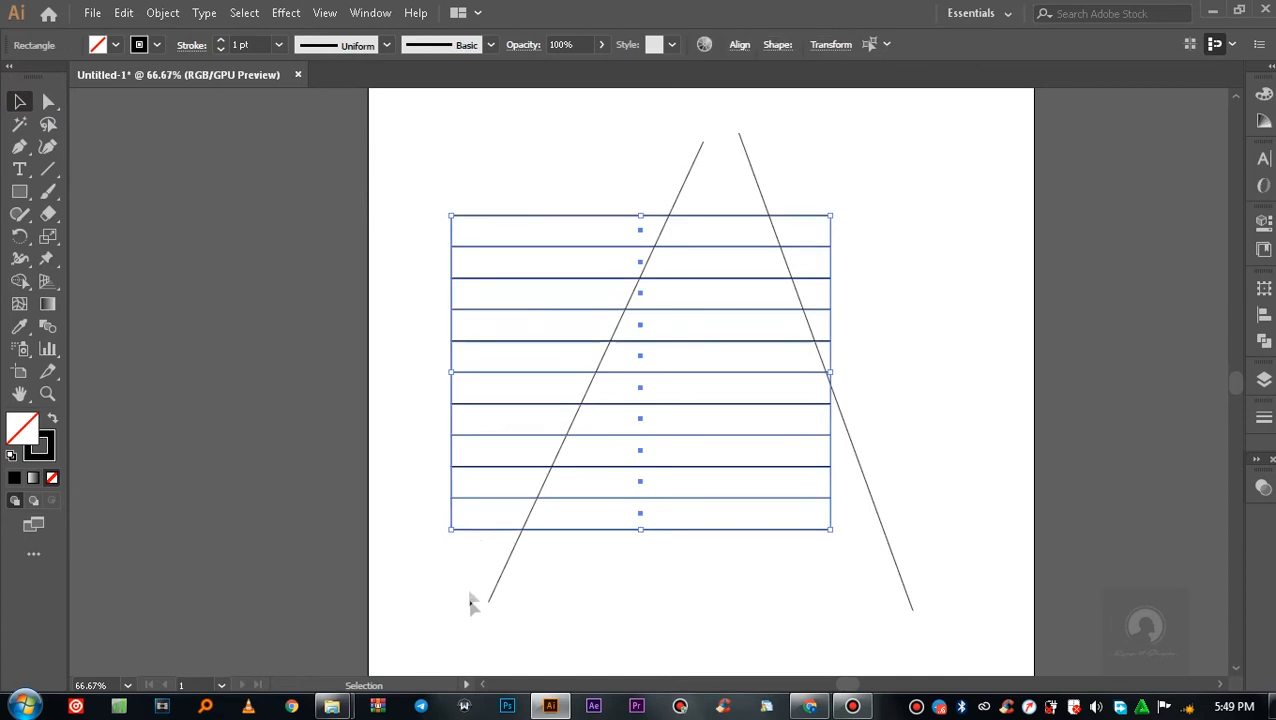
pyautogui.moveTo(496, 504); pyautogui.dragTo(492, 492)
pyautogui.click(929, 336)
# - Draw a straight horizontal line along the top edge of the rectangle stack, extending past both of its sides
pyautogui.click(49, 168)
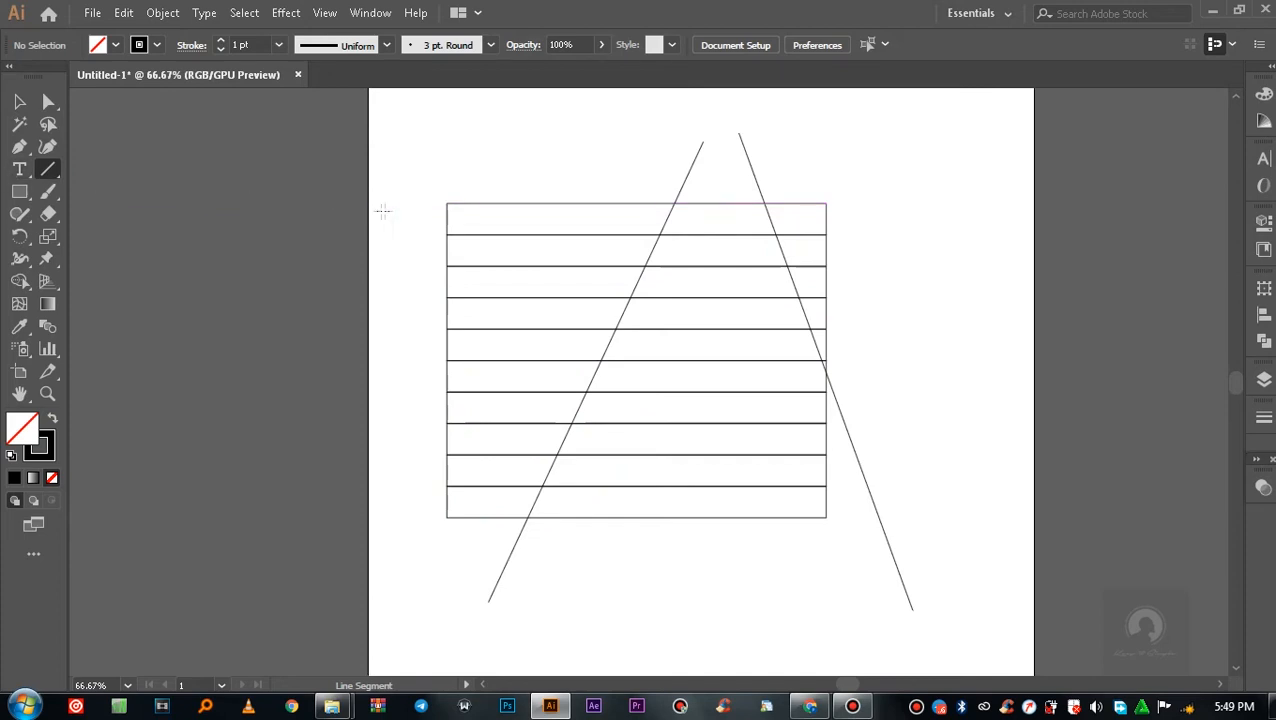
pyautogui.moveTo(392, 203); pyautogui.dragTo(908, 203)
pyautogui.press('v')
pyautogui.click(954, 293)
# - Delete the topmost rectangle and shift the remaining rectangles together with the horizontal line slightly to the right
pyautogui.click(826, 222)
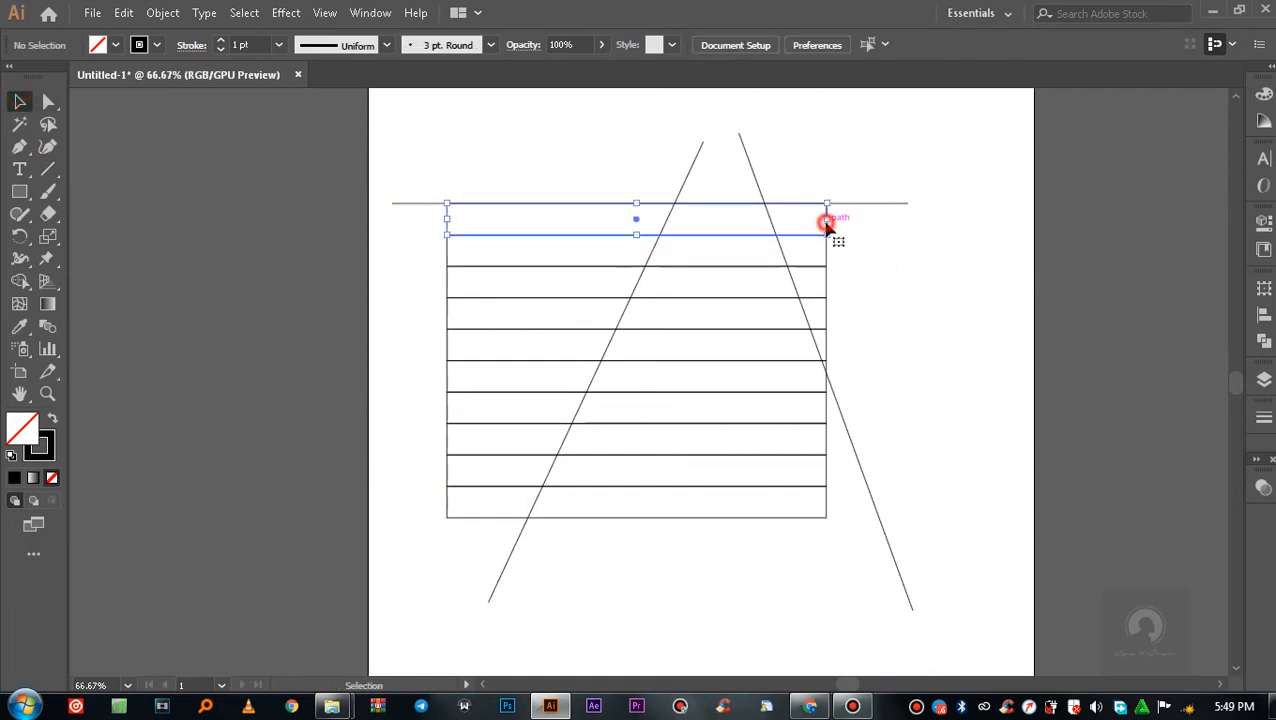
pyautogui.press('Delete')
pyautogui.moveTo(417, 147); pyautogui.dragTo(472, 572)
pyautogui.moveTo(493, 492); pyautogui.dragTo(509, 494)
pyautogui.click(869, 396)
pyautogui.click(922, 324)
# - Narrow the whole rectangle stack from its right edge so it ends between the two slanted lines
pyautogui.moveTo(746, 573); pyautogui.dragTo(699, 214)
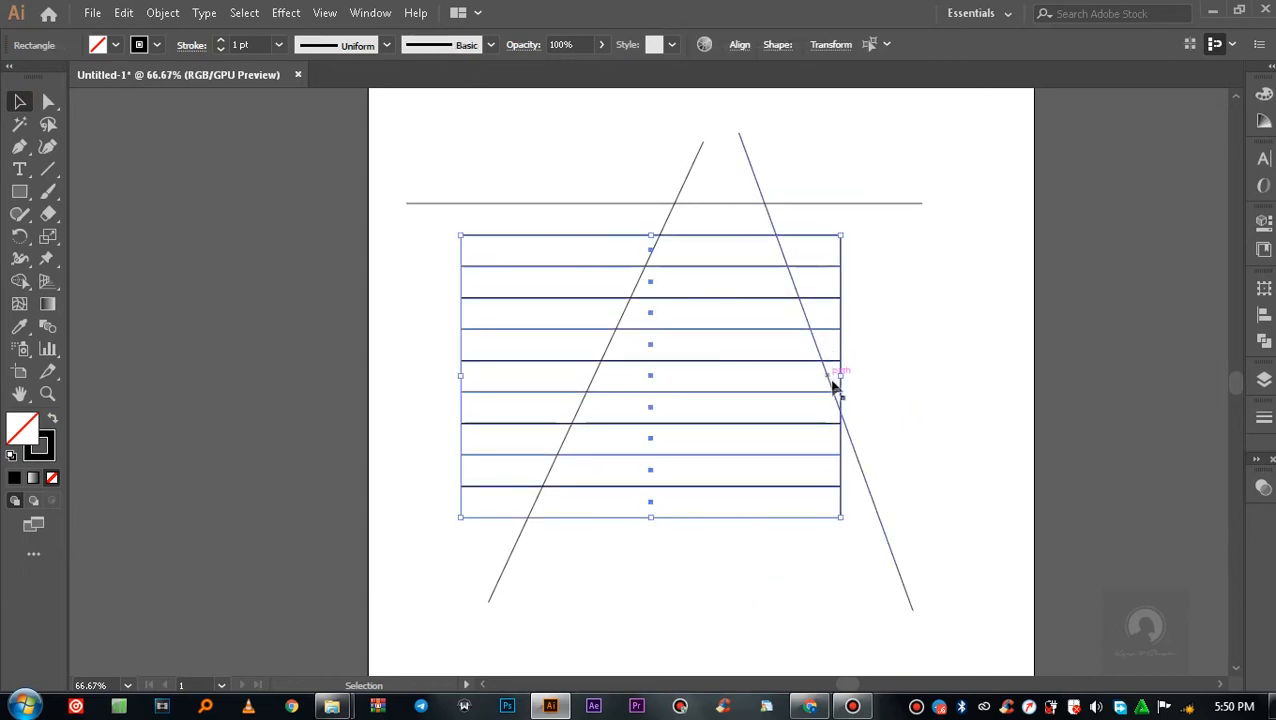
pyautogui.moveTo(843, 377); pyautogui.dragTo(697, 377)
pyautogui.click(956, 363)
# - Place a duplicate of the horizontal line straight below, along the bottom edge of the rectangle stack
pyautogui.click(744, 203)
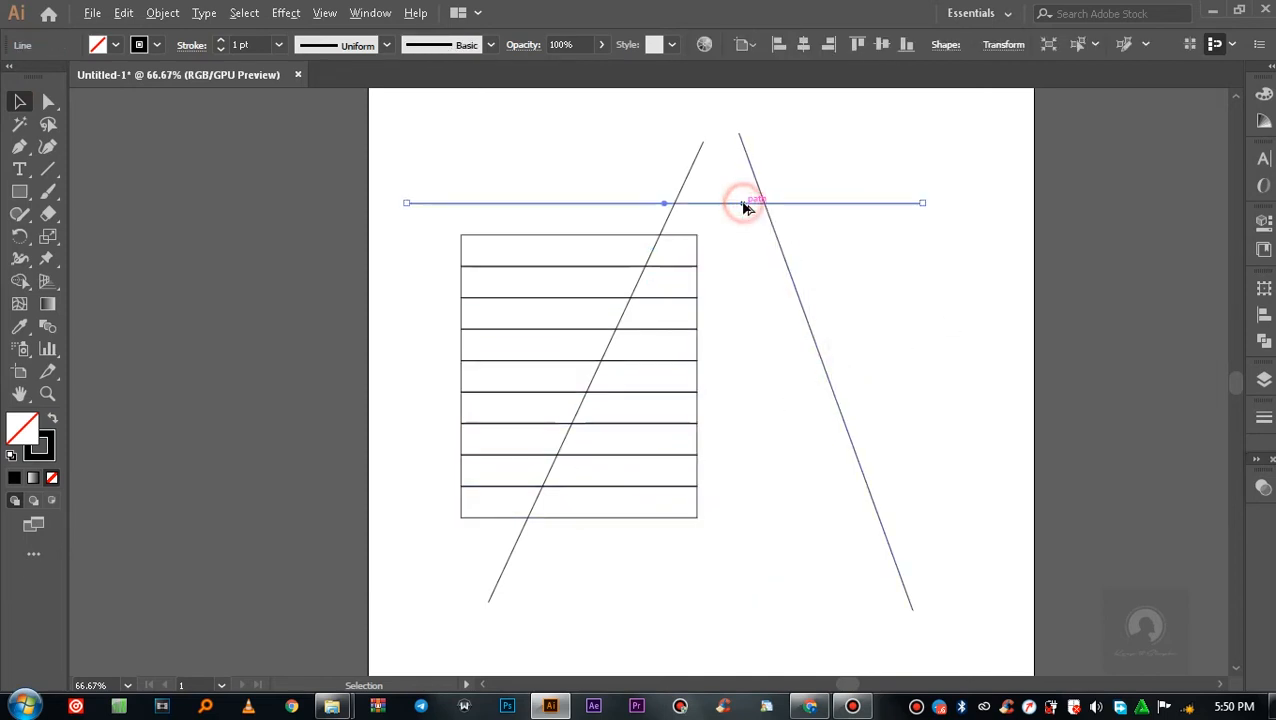
pyautogui.moveTo(744, 207); pyautogui.dragTo(741, 521)
pyautogui.click(997, 407)
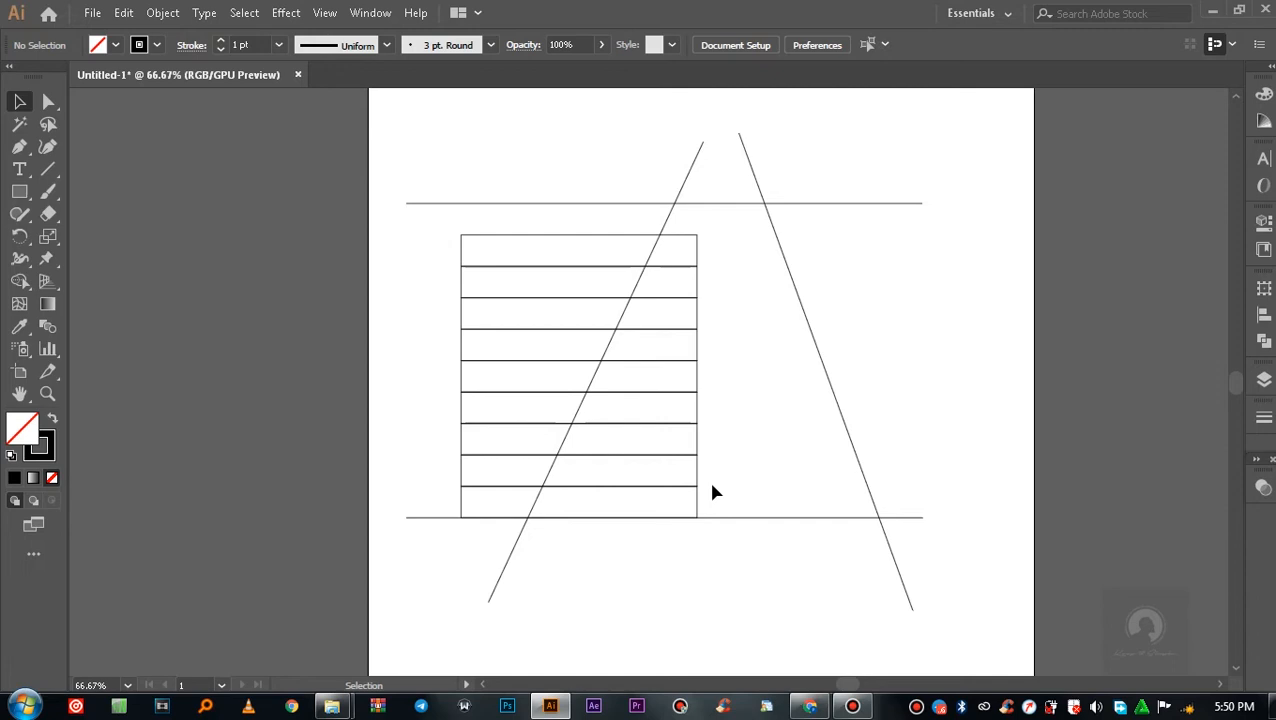
pyautogui.scroll(-1, 743, 486)
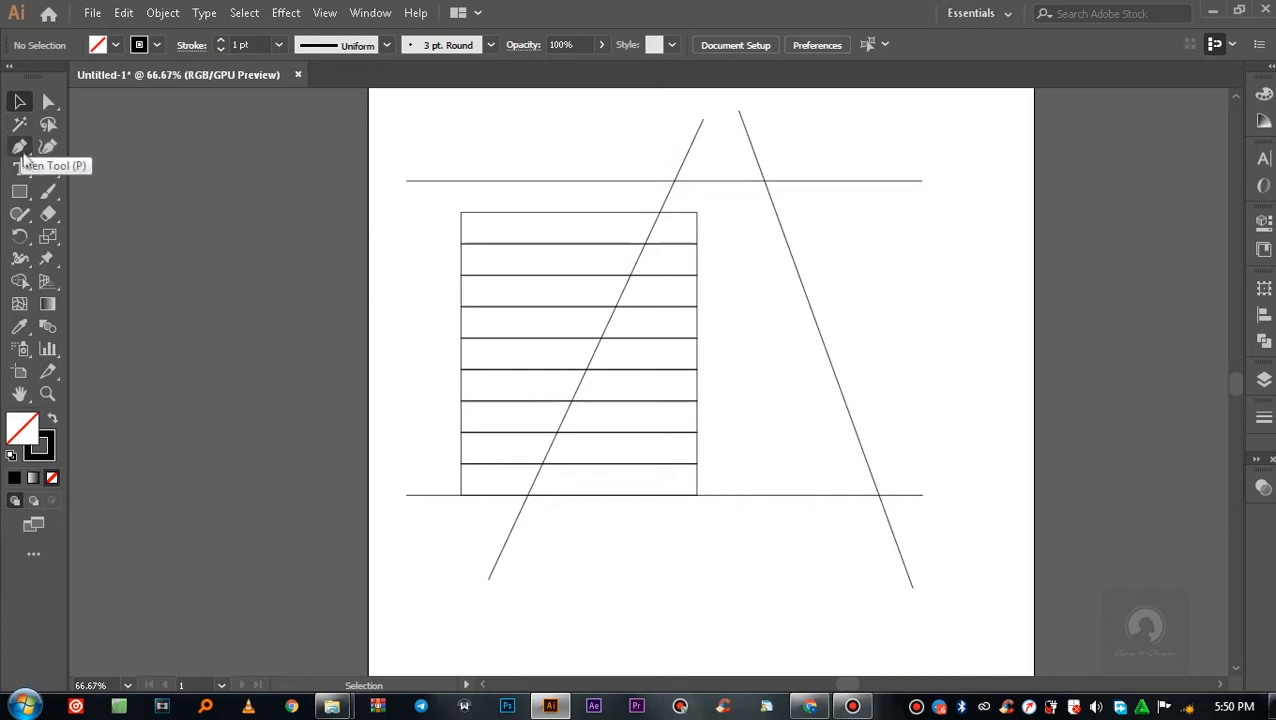
pyautogui.click(46, 172)
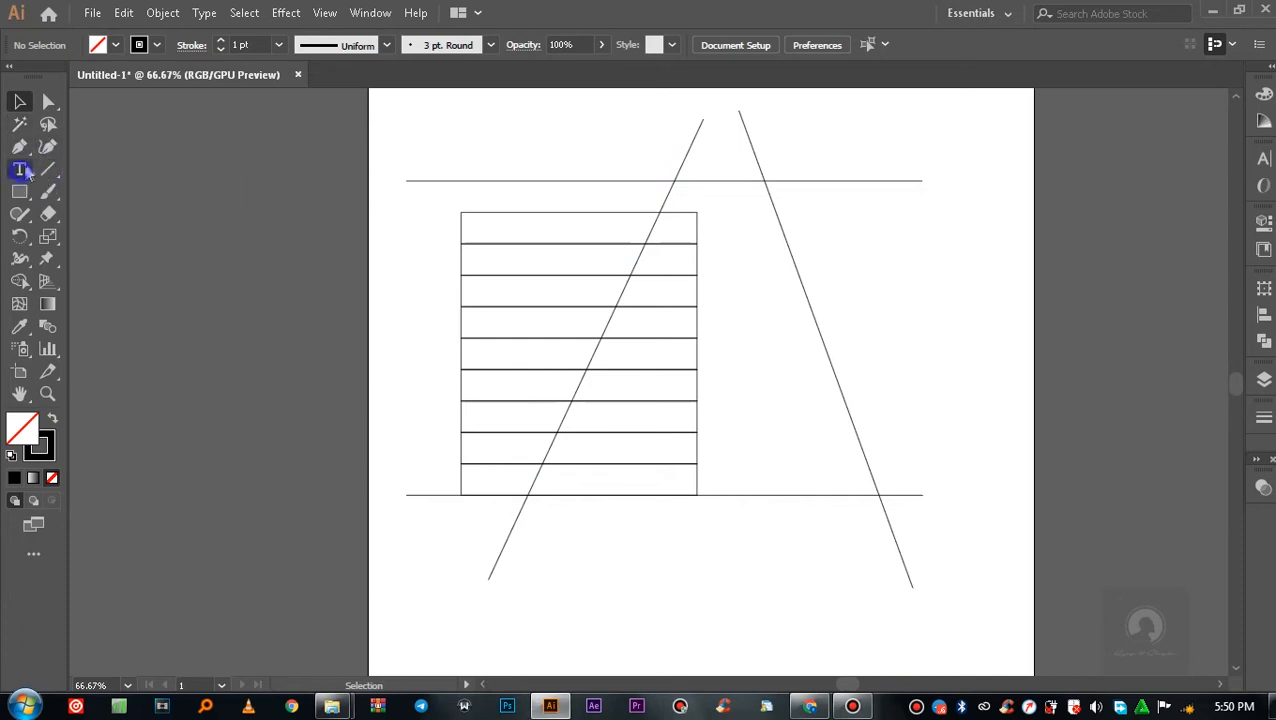
pyautogui.click(19, 146)
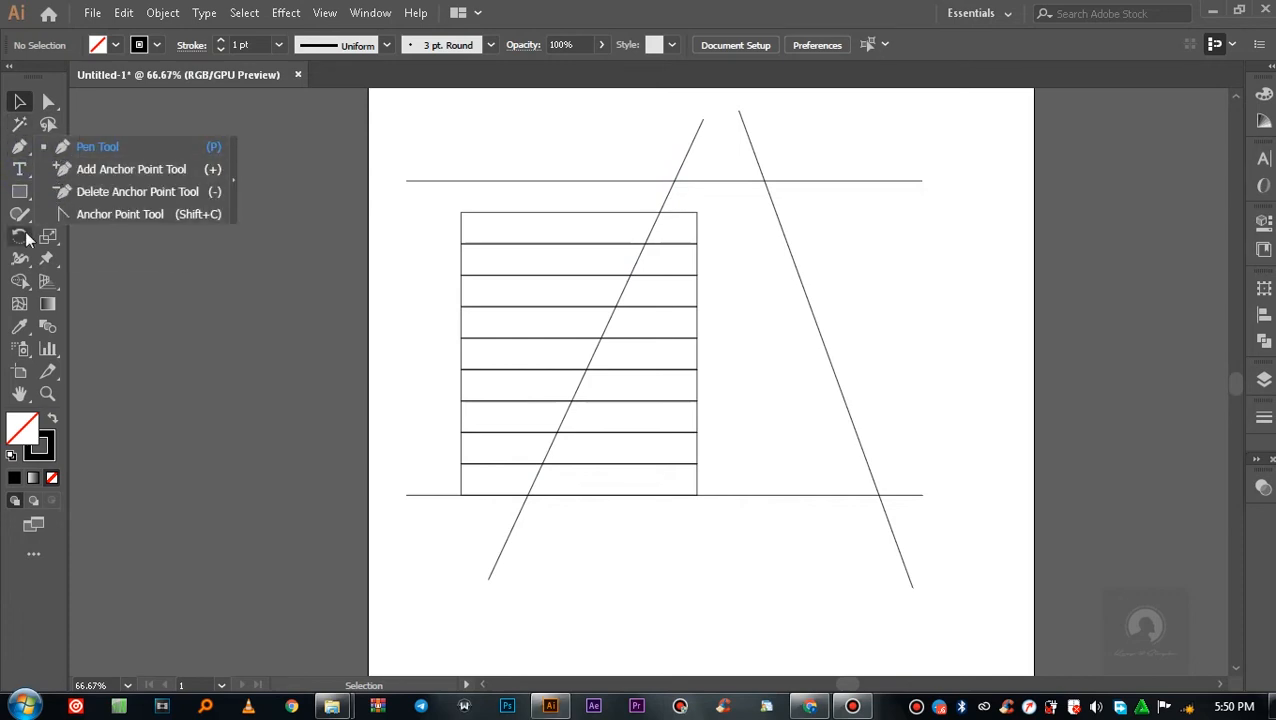
pyautogui.click(55, 199)
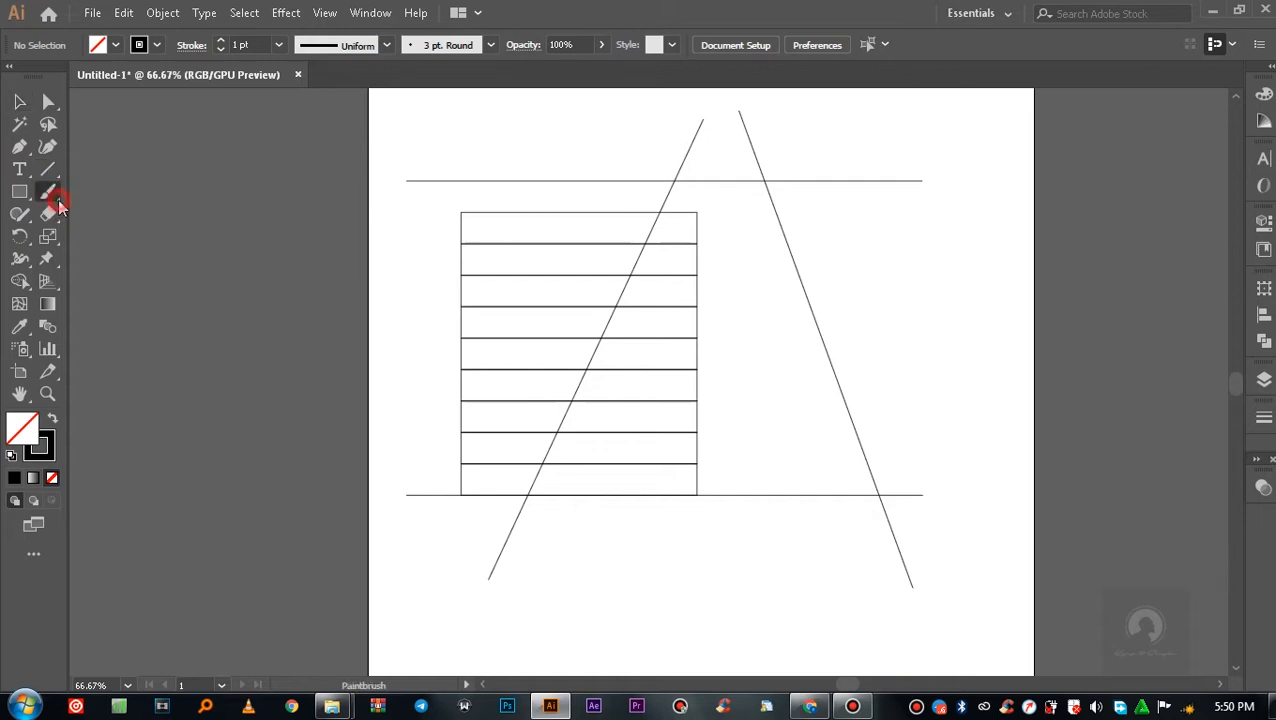
pyautogui.moveTo(960, 245); pyautogui.dragTo(895, 356)
pyautogui.moveTo(958, 245)
pyautogui.mouseDown()
pyautogui.moveTo(990, 382)
pyautogui.moveTo(858, 337)
pyautogui.mouseUp()
pyautogui.moveTo(992, 117)
pyautogui.mouseDown()
pyautogui.moveTo(867, 239)
pyautogui.moveTo(1043, 238)
pyautogui.moveTo(1055, 260)
pyautogui.mouseUp()
pyautogui.moveTo(870, 233)
pyautogui.mouseDown()
pyautogui.moveTo(923, 237)
pyautogui.moveTo(930, 210)
pyautogui.moveTo(1014, 246)
pyautogui.moveTo(1068, 243)
pyautogui.mouseUp()
pyautogui.moveTo(978, 224)
pyautogui.mouseDown()
pyautogui.moveTo(941, 241)
pyautogui.moveTo(985, 265)
pyautogui.moveTo(948, 223)
pyautogui.moveTo(959, 258)
pyautogui.moveTo(973, 227)
pyautogui.moveTo(943, 255)
pyautogui.moveTo(982, 240)
pyautogui.moveTo(963, 273)
pyautogui.moveTo(955, 215)
pyautogui.mouseUp()
pyautogui.moveTo(970, 127)
pyautogui.mouseDown()
pyautogui.moveTo(865, 231)
pyautogui.moveTo(897, 241)
pyautogui.moveTo(911, 217)
pyautogui.moveTo(964, 191)
pyautogui.moveTo(1020, 212)
pyautogui.moveTo(1025, 251)
pyautogui.mouseUp()
pyautogui.hotkey('ctrl', 'z')
pyautogui.hotkey('ctrl', 'z')
pyautogui.hotkey('ctrl', 'z')
pyautogui.hotkey('ctrl', 'z')
pyautogui.hotkey('ctrl', 'z')
pyautogui.hotkey('ctrl', 'z')
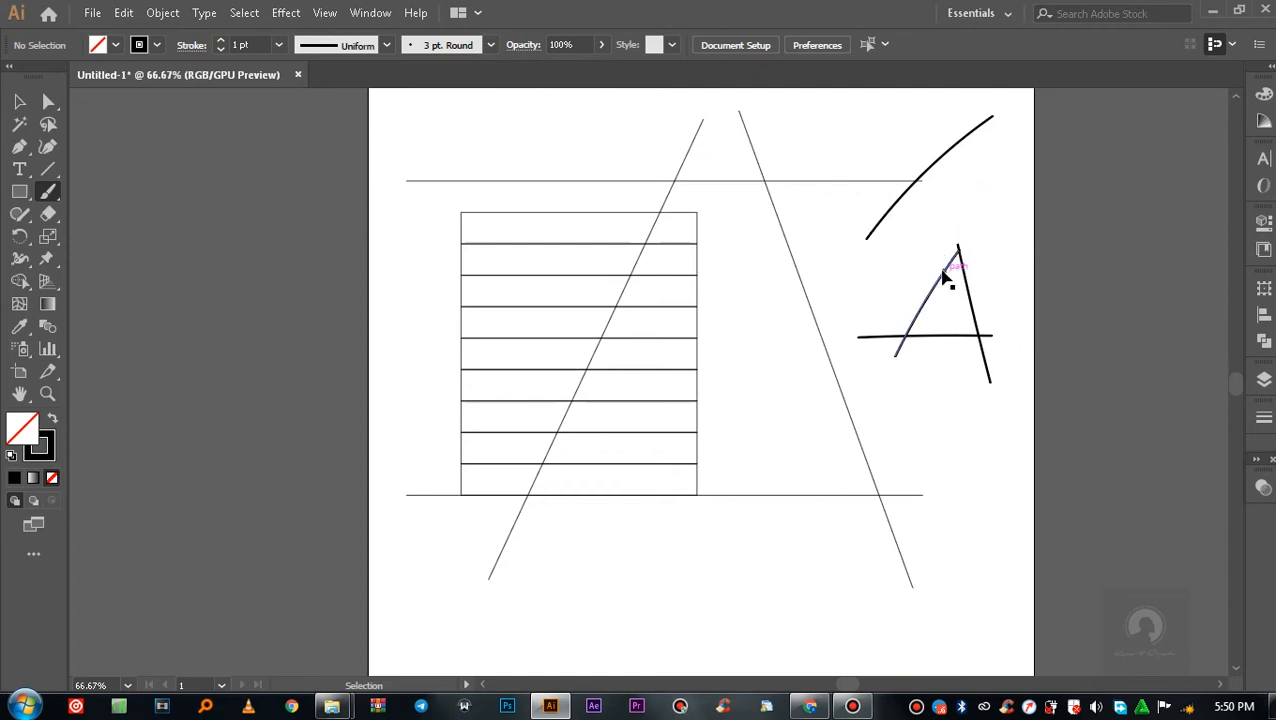
pyautogui.hotkey('ctrl', 'z')
pyautogui.hotkey('ctrl', 'z')
pyautogui.hotkey('ctrl', 'z')
pyautogui.hotkey('ctrl', 'z')
pyautogui.click(22, 102)
# - Draw a circle centered on the lower horizontal line, between the two slanted lines and overlapping the stack's lower right corner
pyautogui.scroll(-2, 728, 470)
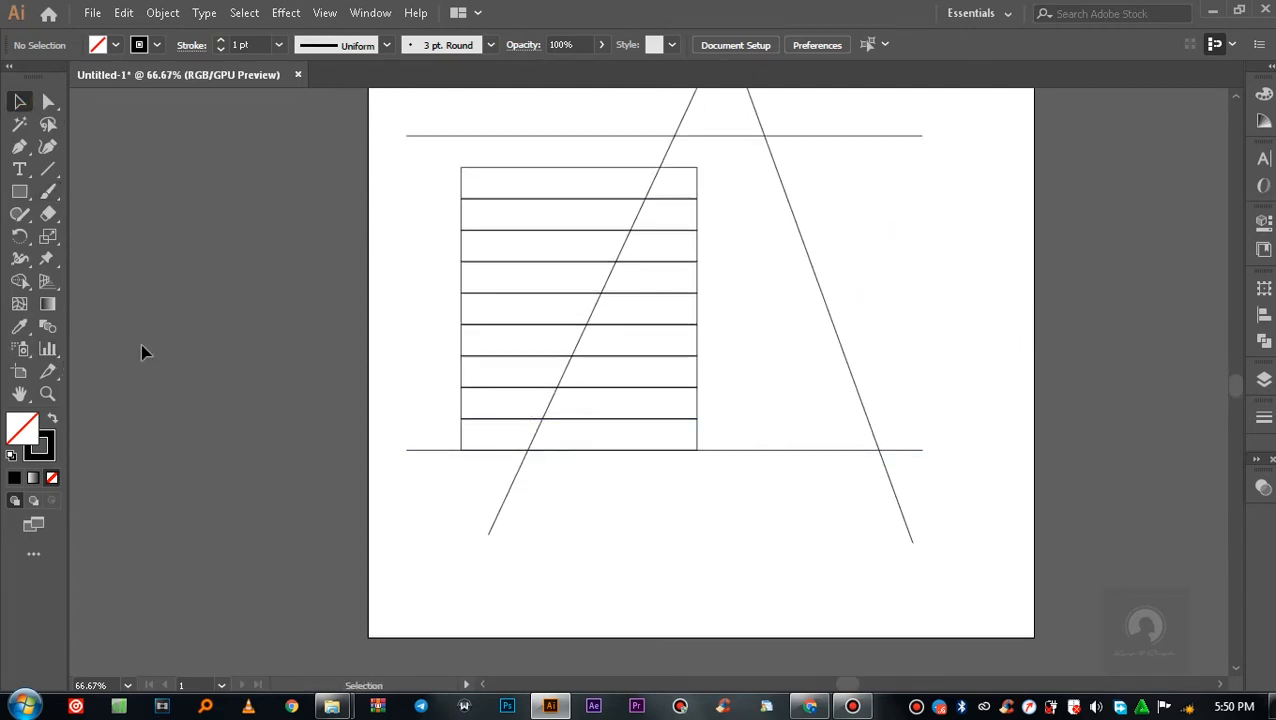
pyautogui.click(19, 191)
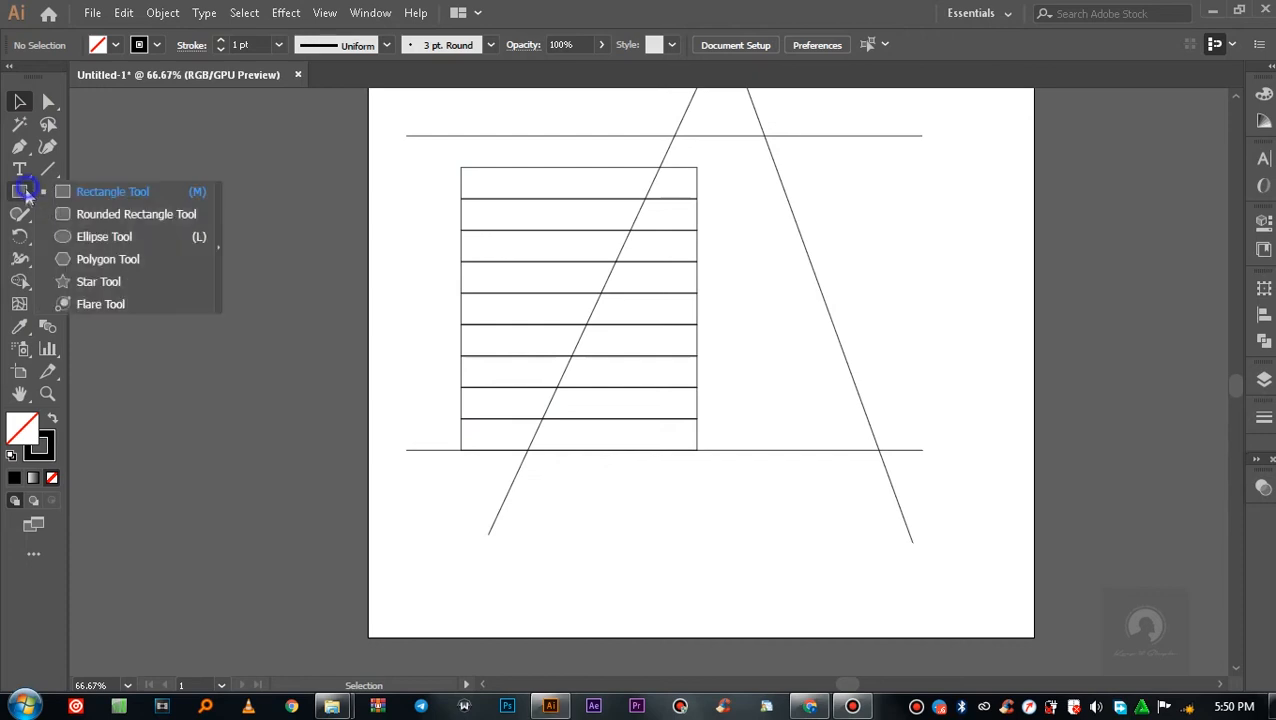
pyautogui.click(68, 236)
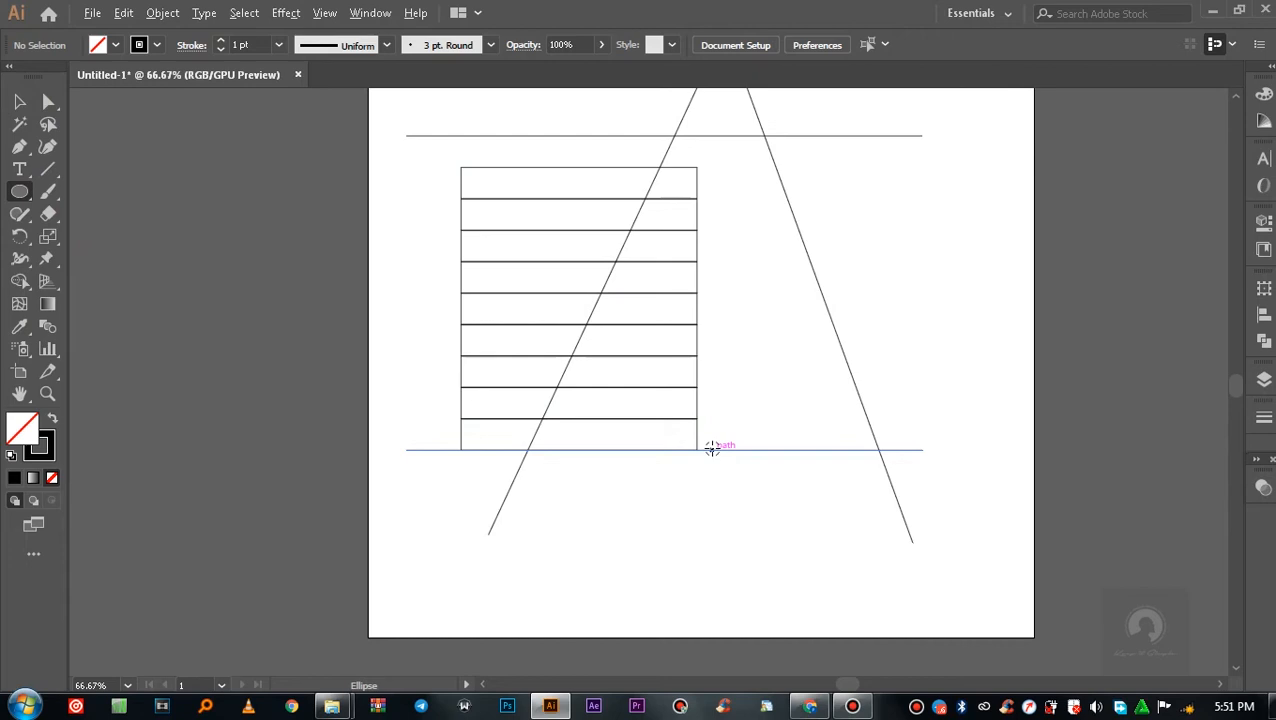
pyautogui.moveTo(712, 449); pyautogui.dragTo(627, 418)
pyautogui.click(20, 102)
pyautogui.click(1034, 342)
# - Place a duplicate of the lowest rectangle across the bottom of the circle, with its lower edge touching the circle's lowest point
pyautogui.click(504, 419)
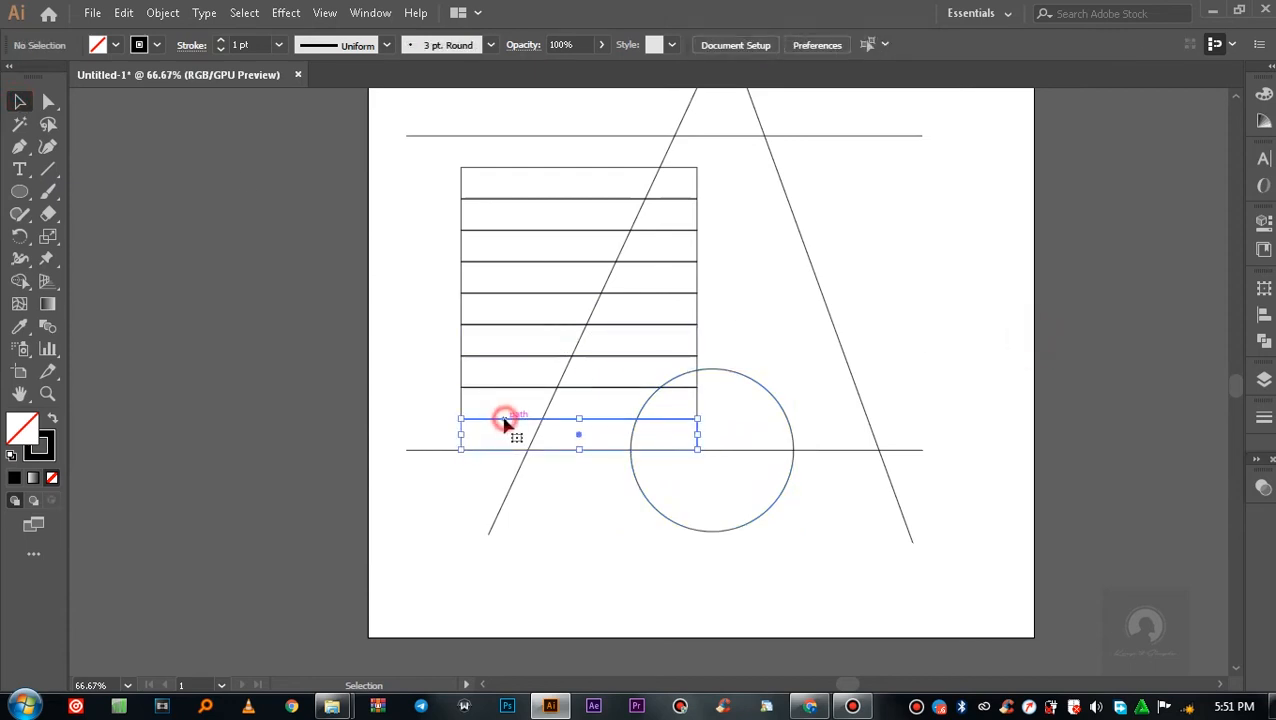
pyautogui.moveTo(506, 425); pyautogui.dragTo(652, 503)
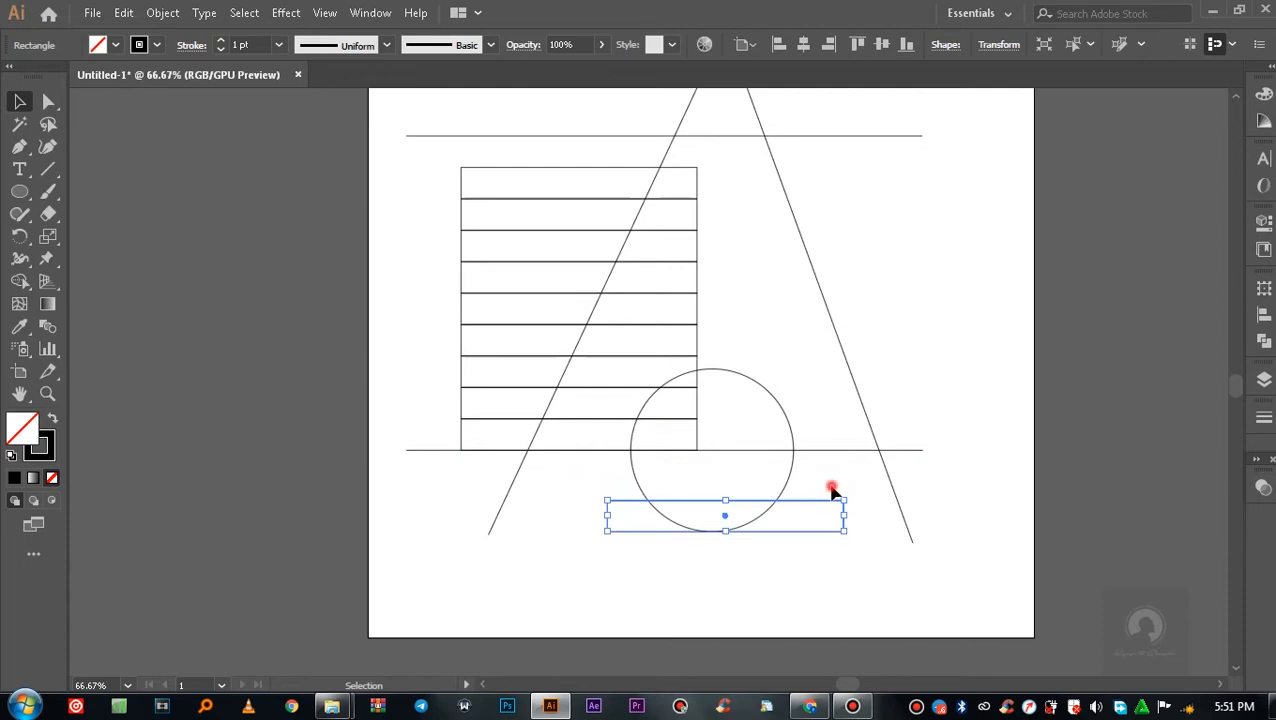
# - Add a smaller concentric copy of the circle, scaled so its lowest point meets the small rectangle's upper edge
pyautogui.click(830, 488)
pyautogui.click(791, 473)
pyautogui.press('a')
pyautogui.press('v')
pyautogui.press('a')
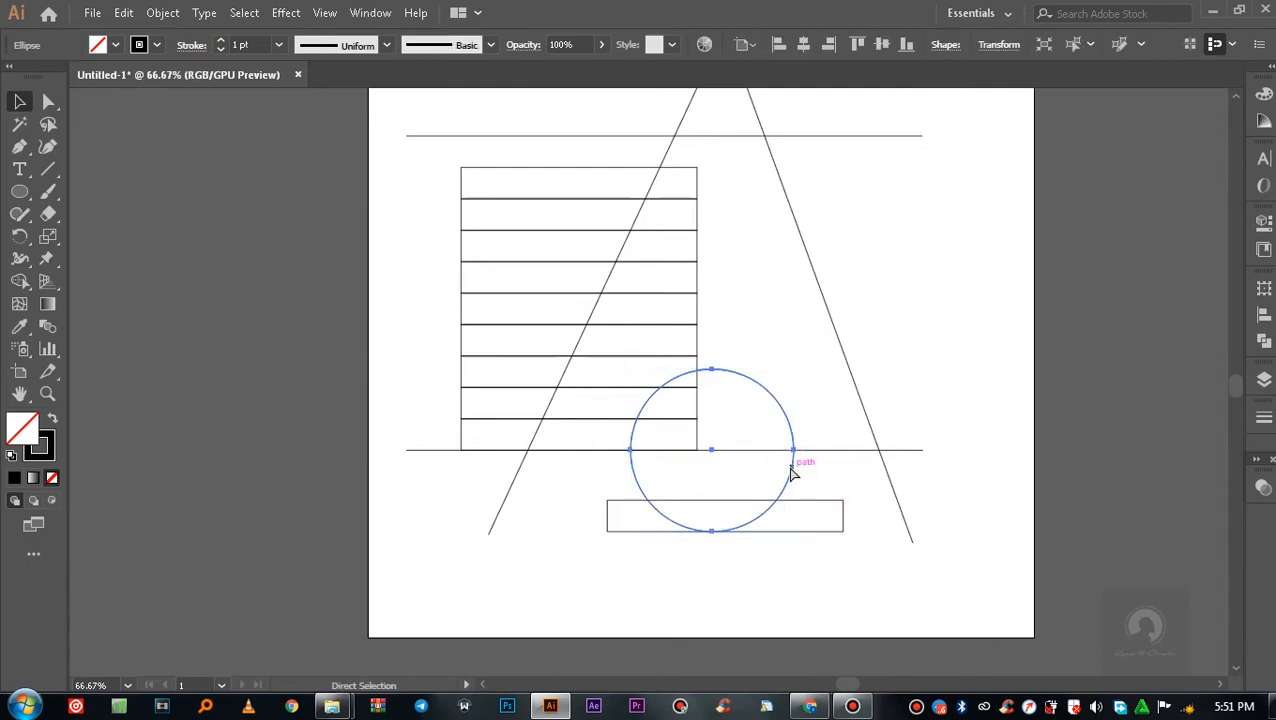
pyautogui.press('v')
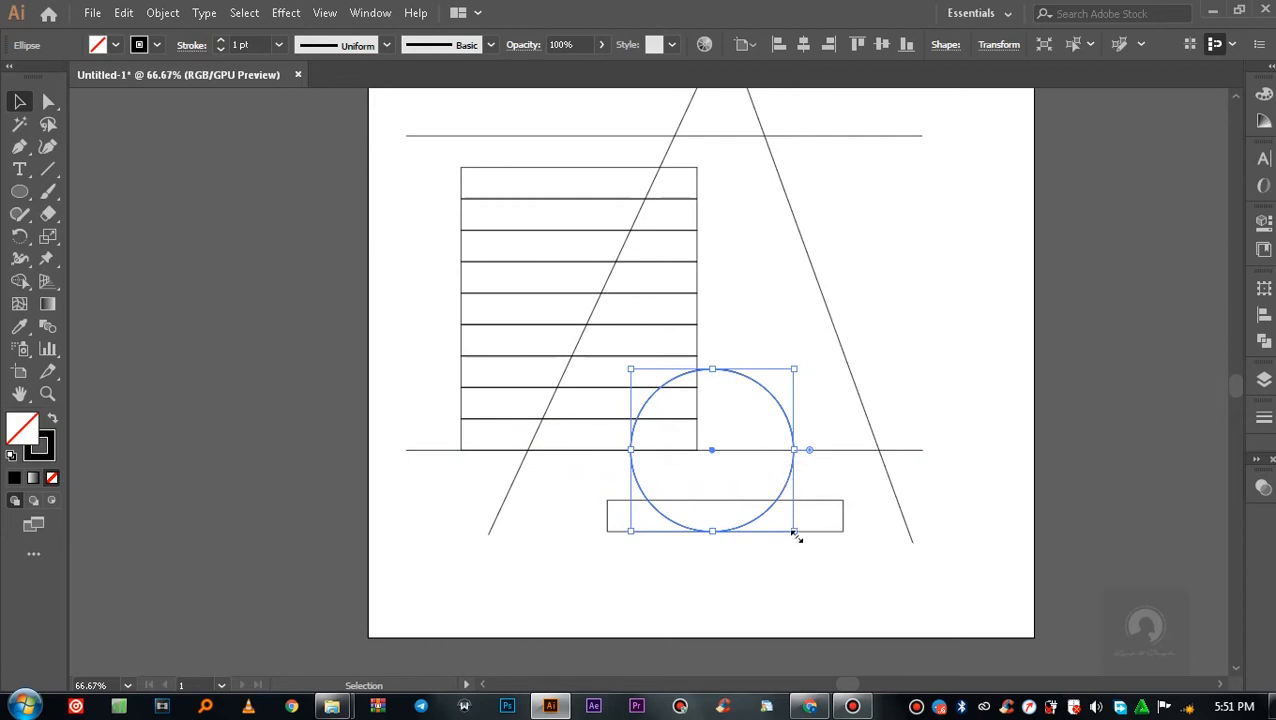
pyautogui.moveTo(796, 535); pyautogui.dragTo(762, 497)
pyautogui.click(848, 483)
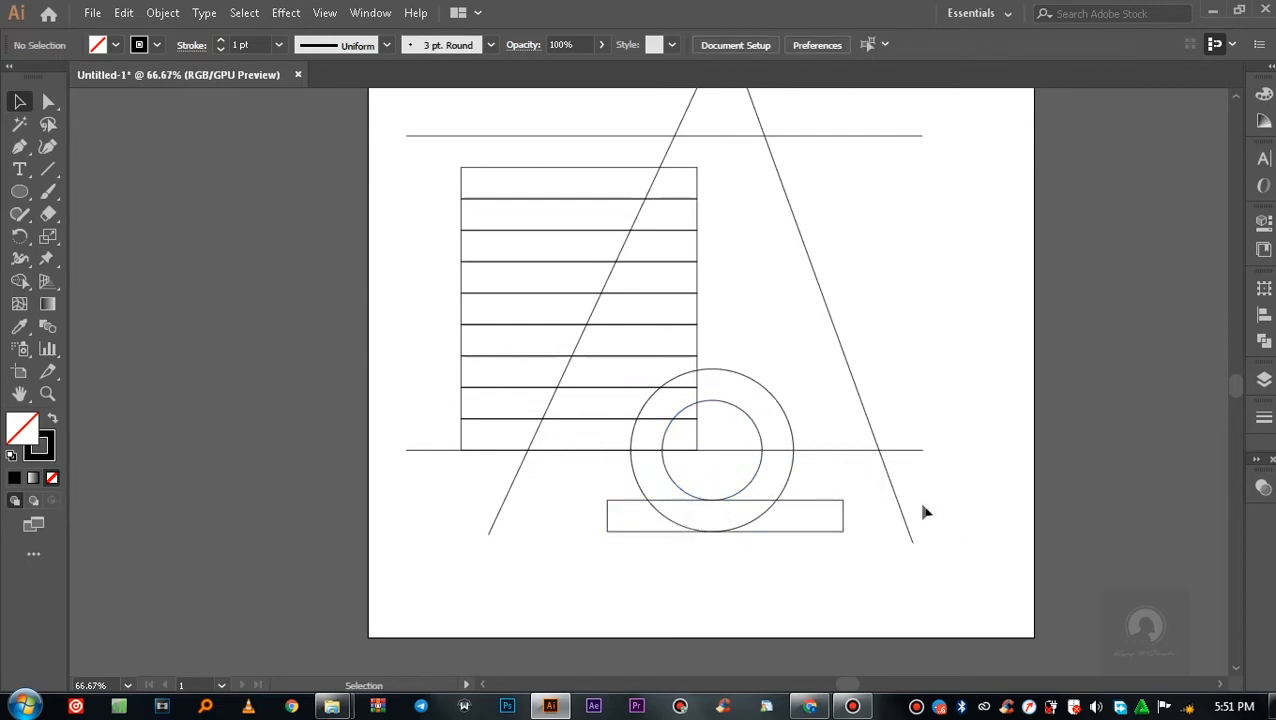
# - Delete the spacing rectangle under the circles and shift both circles slightly left along the lower horizontal line
pyautogui.click(841, 503)
pyautogui.press('Delete')
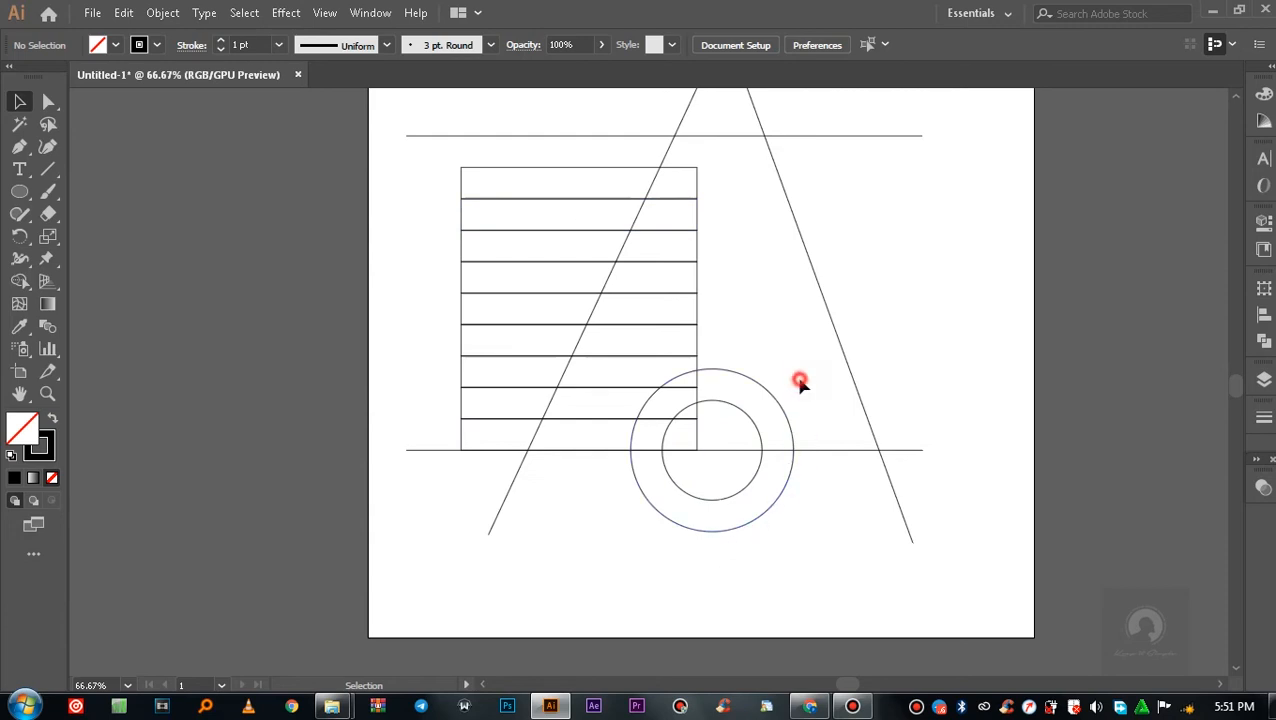
pyautogui.scroll(-1, 840, 537)
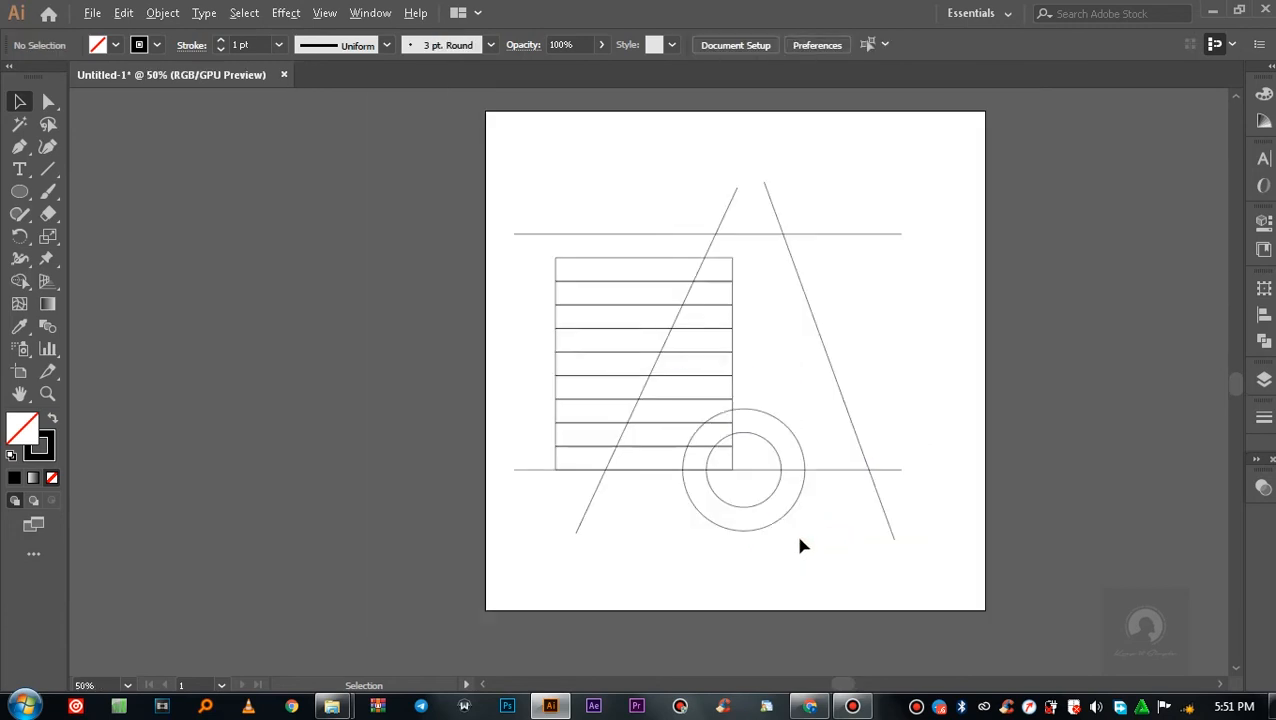
pyautogui.scroll(1, 776, 561)
pyautogui.moveTo(761, 577); pyautogui.dragTo(737, 491)
pyautogui.click(772, 578)
pyautogui.moveTo(720, 567); pyautogui.dragTo(729, 498)
pyautogui.click(736, 551)
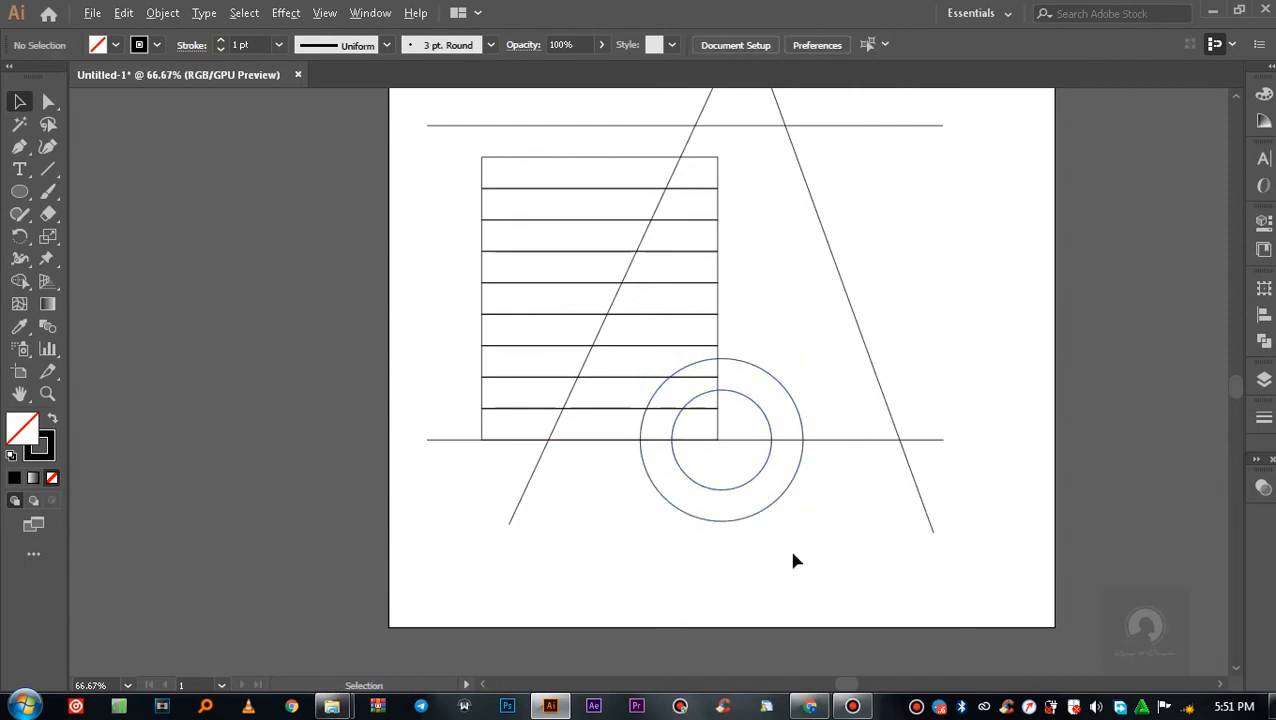
# - Move the whole rectangle stack slightly right so its right edge lines up with the circles' center
pyautogui.scroll(-2, 793, 561)
pyautogui.scroll(1, 768, 552)
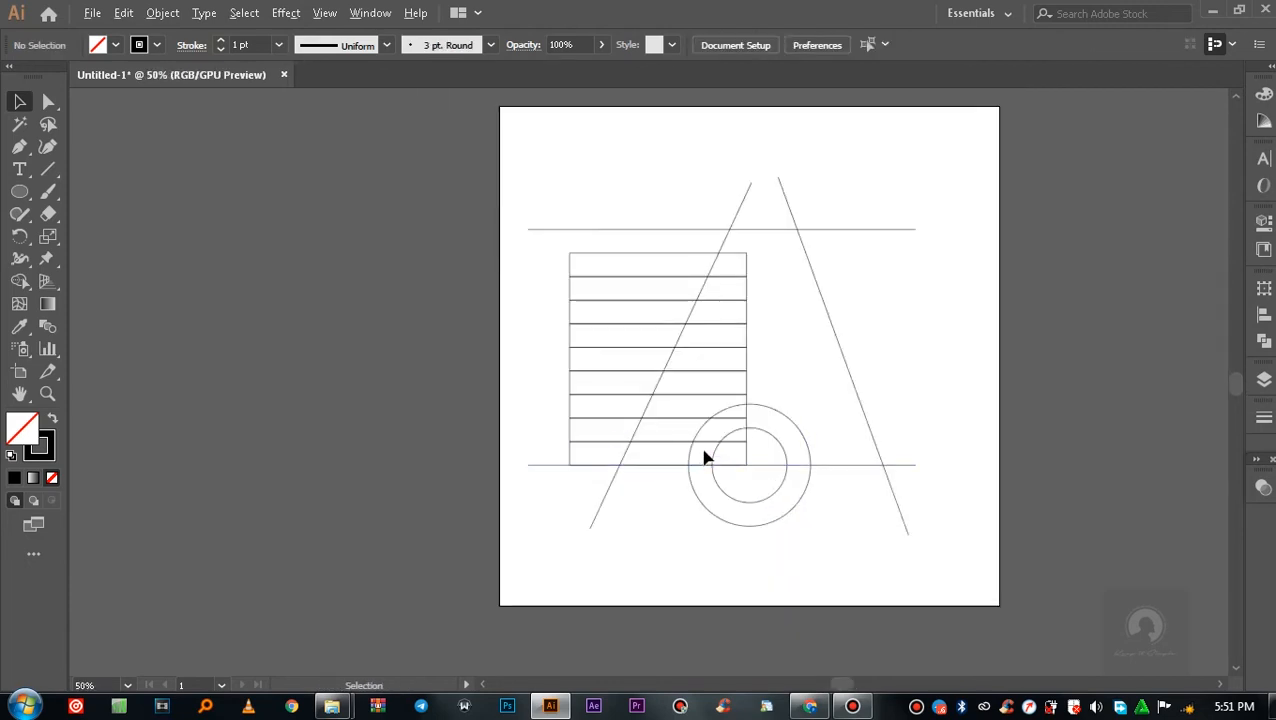
pyautogui.scroll(1, 661, 283)
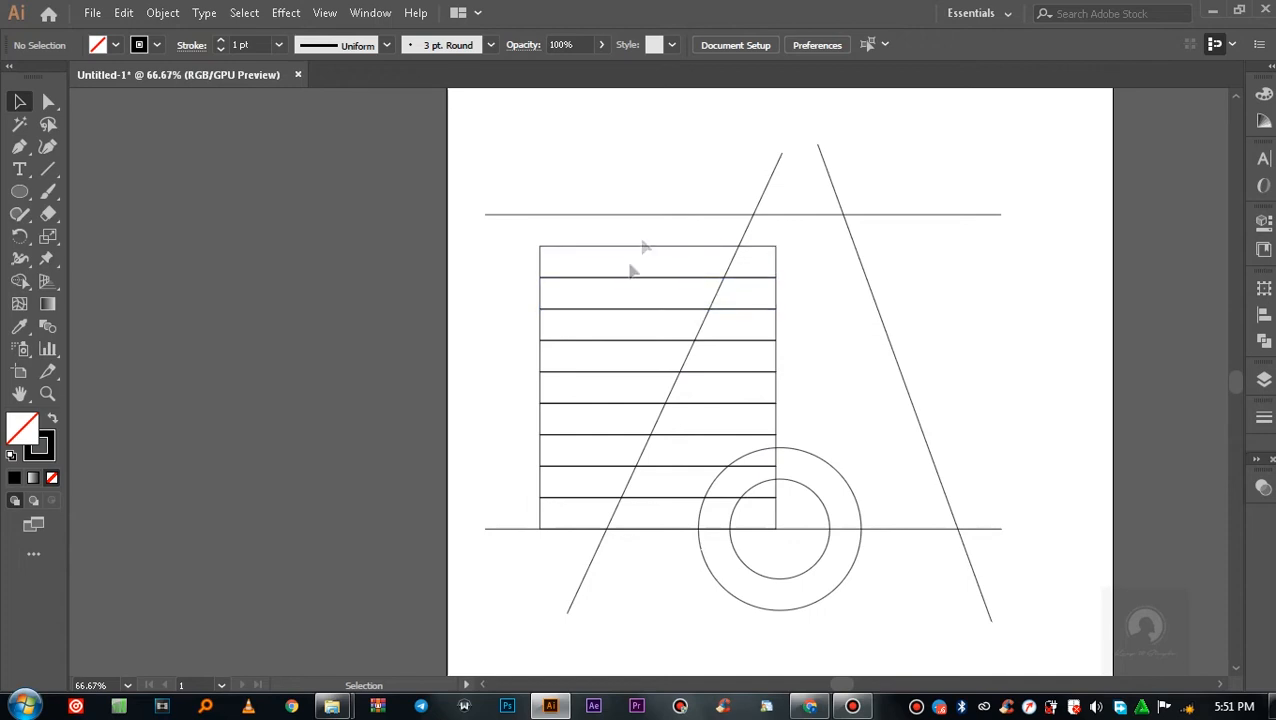
pyautogui.scroll(-1, 783, 278)
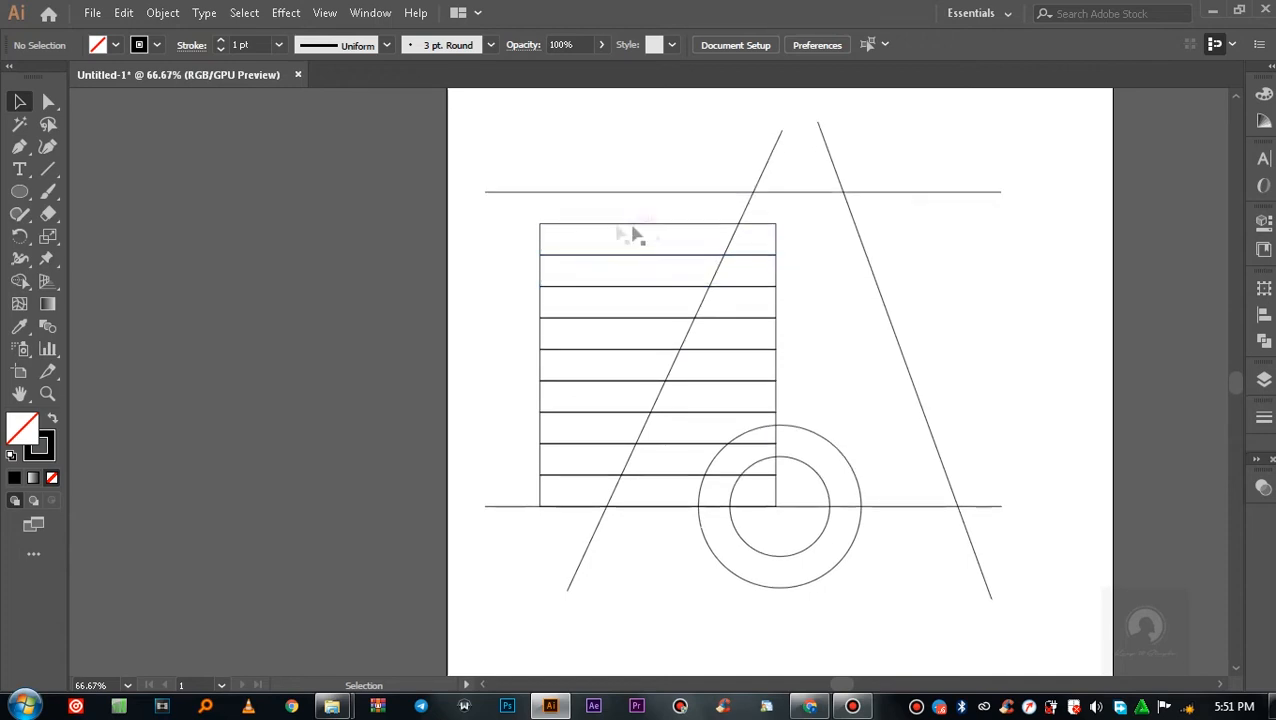
pyautogui.click(492, 228)
pyautogui.click(774, 229)
pyautogui.moveTo(512, 225); pyautogui.dragTo(578, 452)
pyautogui.moveTo(580, 452); pyautogui.dragTo(583, 452)
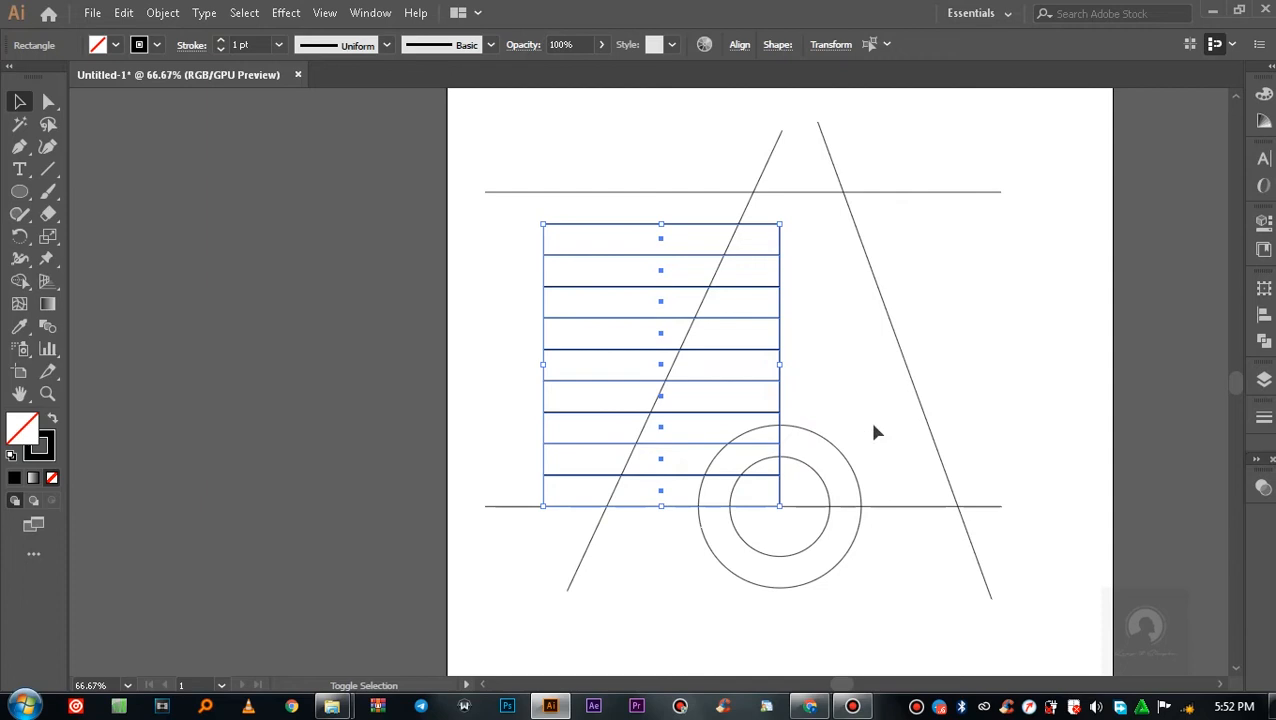
pyautogui.click(1057, 366)
pyautogui.scroll(-1, 815, 267)
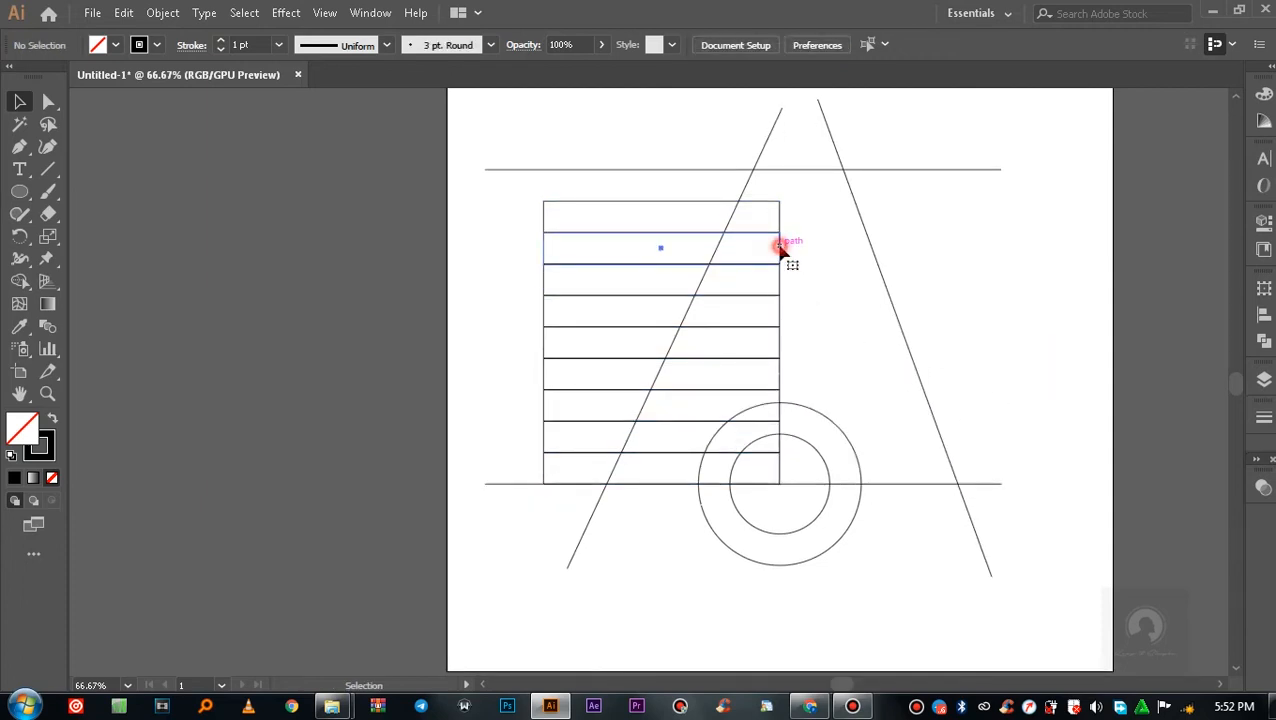
pyautogui.click(779, 246)
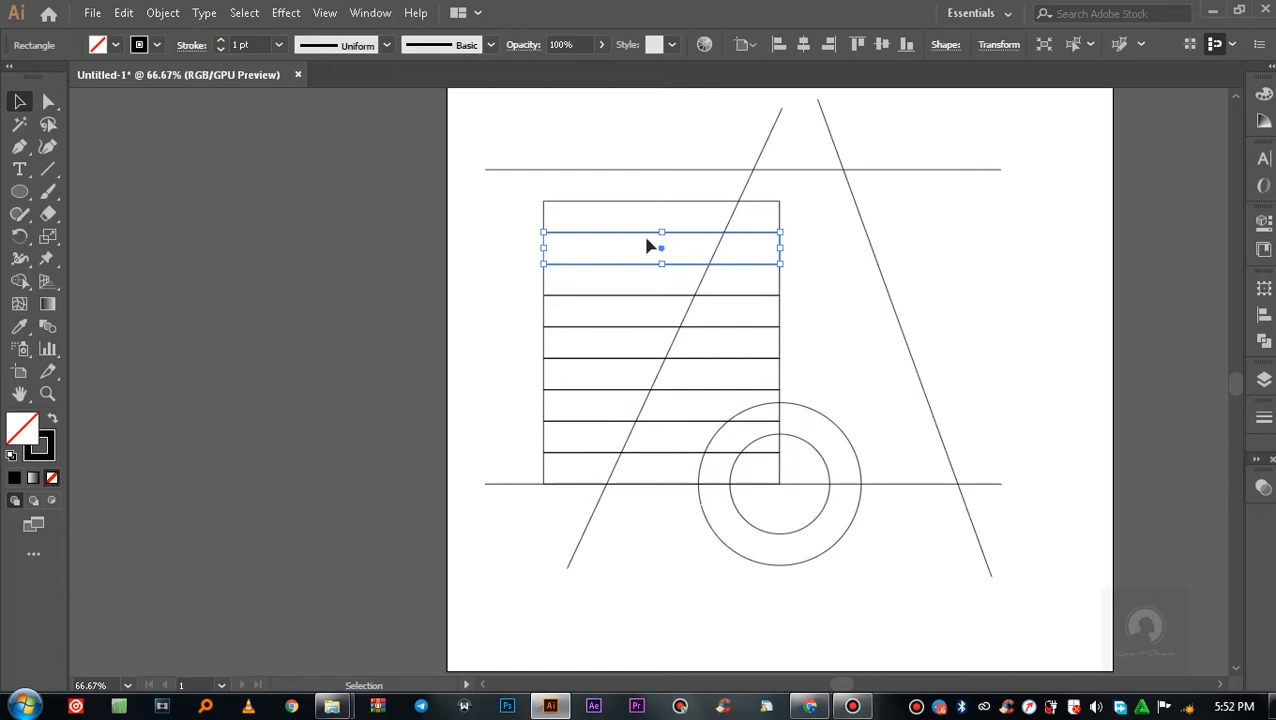
pyautogui.click(580, 213)
pyautogui.click(548, 257)
pyautogui.click(544, 249)
pyautogui.click(780, 288)
pyautogui.moveTo(780, 280); pyautogui.dragTo(756, 284)
pyautogui.click(779, 343)
pyautogui.moveTo(779, 343); pyautogui.dragTo(730, 343)
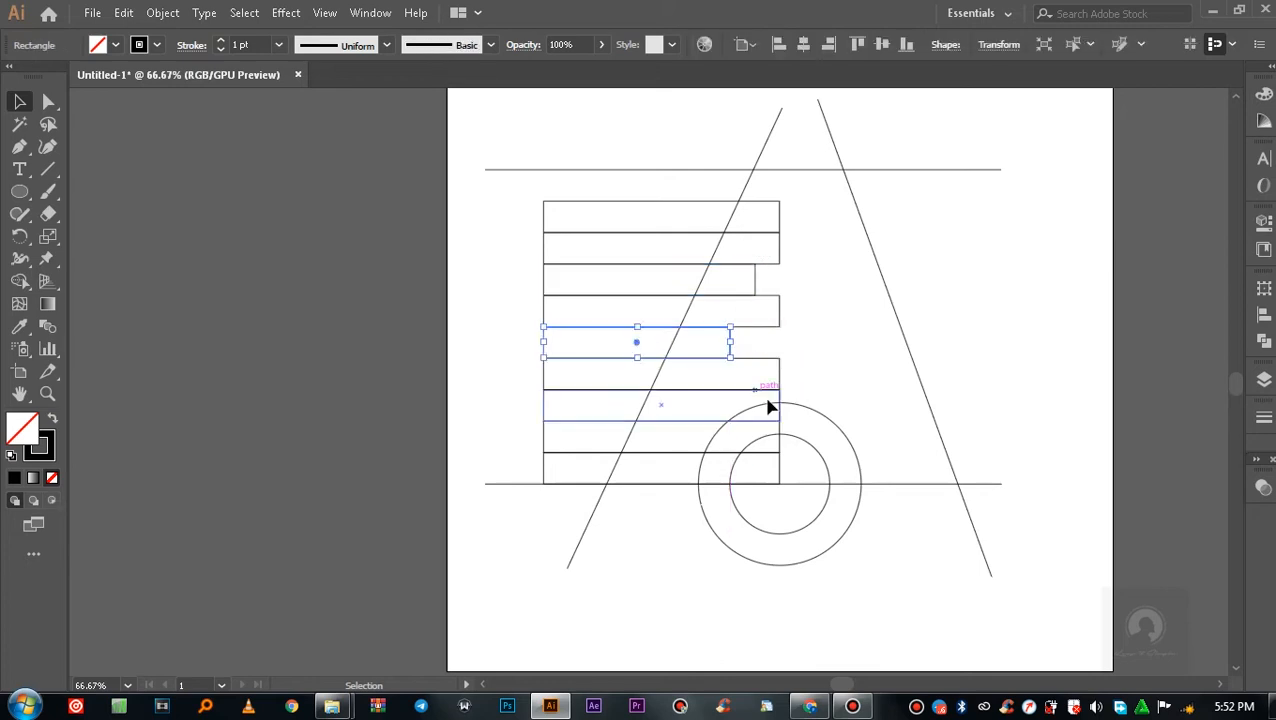
pyautogui.click(781, 404)
pyautogui.moveTo(781, 408); pyautogui.dragTo(698, 406)
pyautogui.click(780, 469)
pyautogui.moveTo(780, 469); pyautogui.dragTo(670, 475)
pyautogui.hotkey('ctrl', 'z')
pyautogui.hotkey('ctrl', 'z')
pyautogui.hotkey('ctrl', 'z')
pyautogui.hotkey('ctrl', 'z')
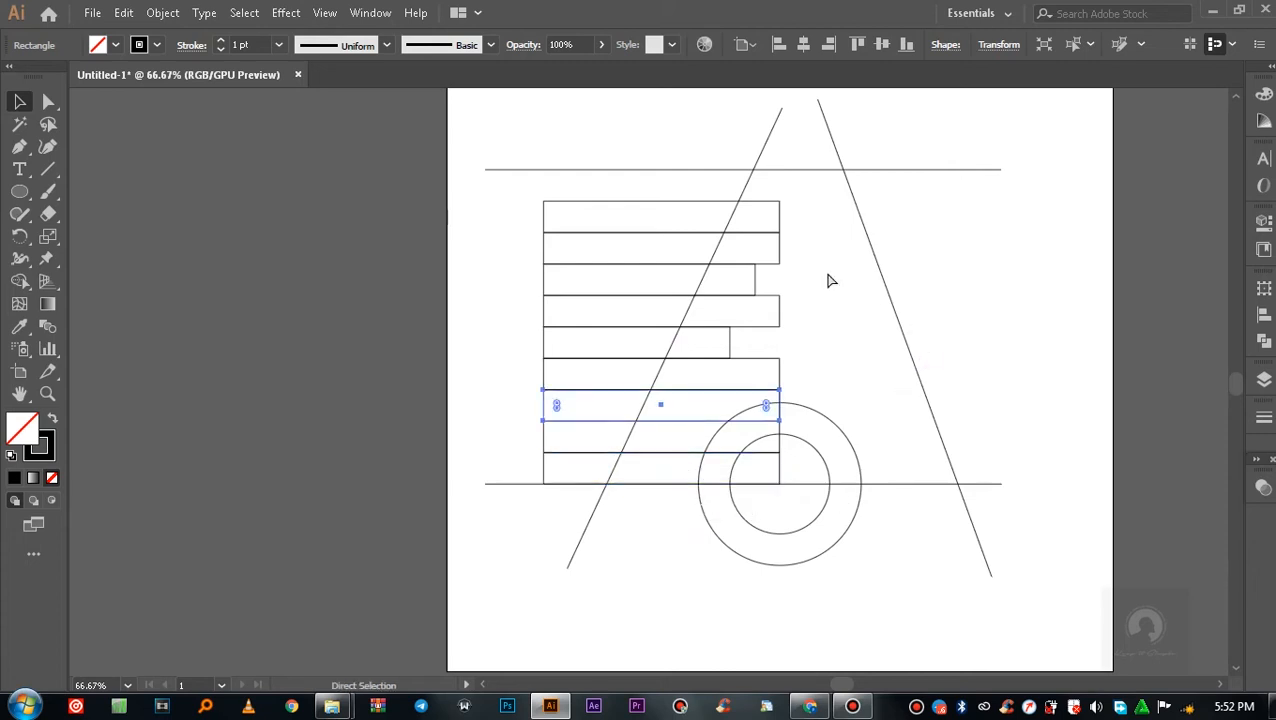
pyautogui.click(766, 248)
pyautogui.click(777, 250)
pyautogui.click(779, 314)
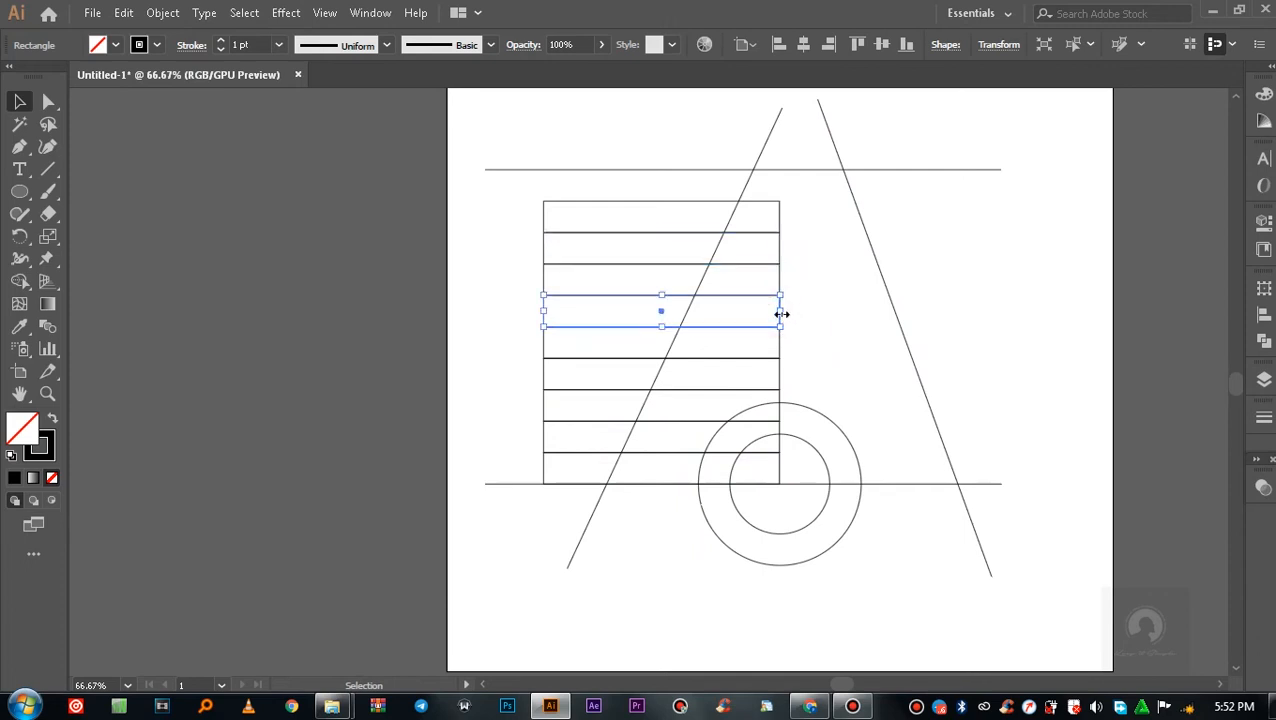
pyautogui.click(777, 250)
pyautogui.click(779, 312)
pyautogui.moveTo(780, 311); pyautogui.dragTo(744, 311)
pyautogui.hotkey('ctrl', 'z')
# - Shorten the third, fifth and seventh rectangles from their left edges, with the fifth one cut back furthest
pyautogui.click(516, 197)
pyautogui.click(544, 211)
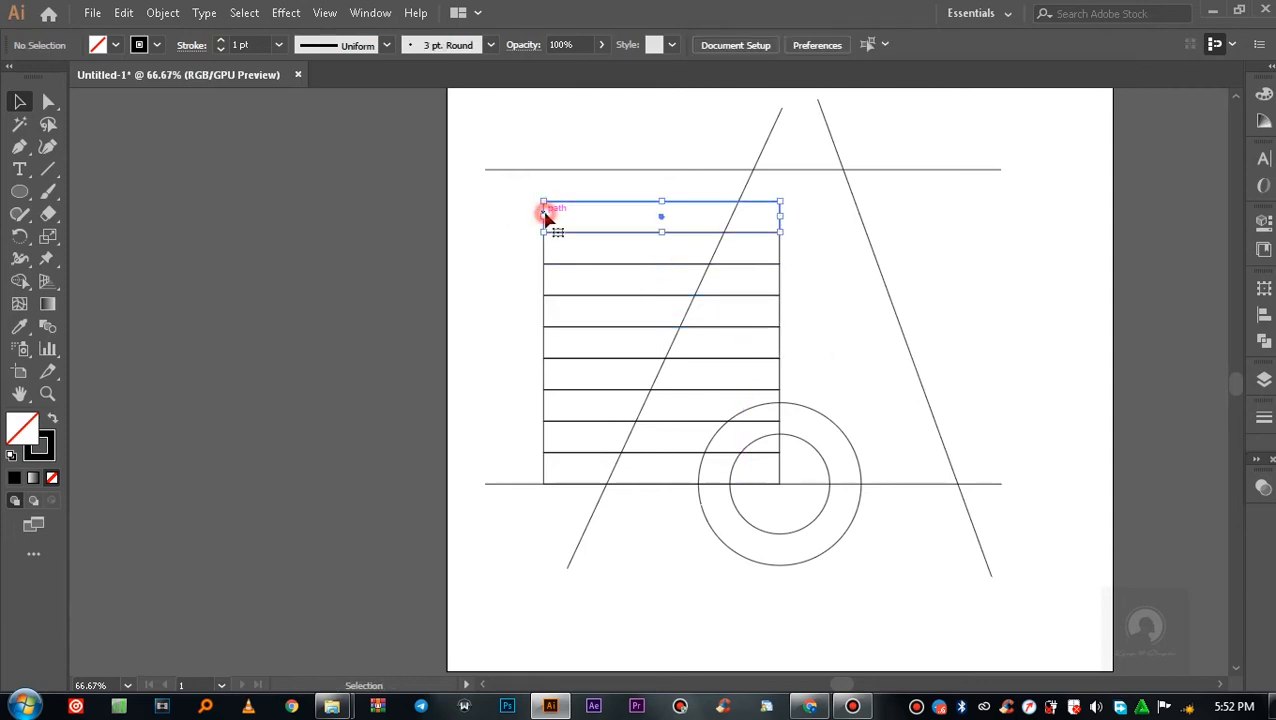
pyautogui.click(544, 279)
pyautogui.moveTo(545, 280); pyautogui.dragTo(595, 285)
pyautogui.click(550, 347)
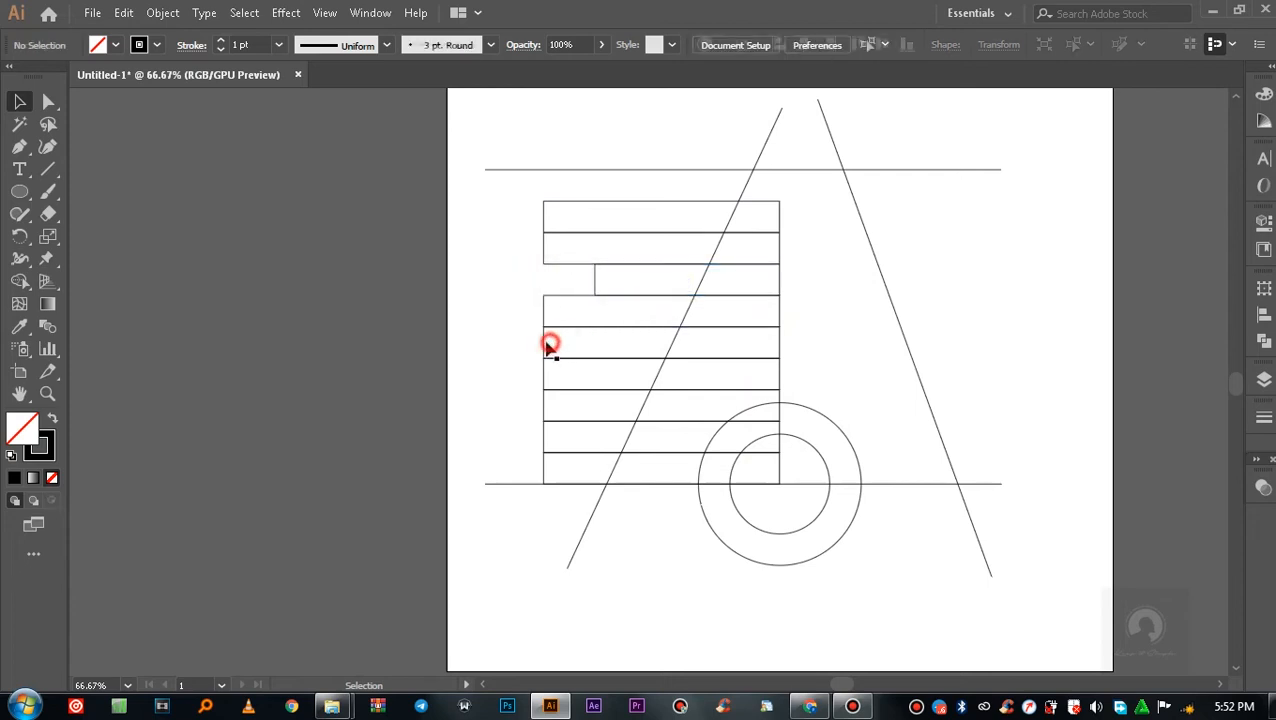
pyautogui.click(542, 342)
pyautogui.moveTo(542, 342); pyautogui.dragTo(612, 342)
pyautogui.click(543, 404)
pyautogui.moveTo(541, 404); pyautogui.dragTo(598, 410)
pyautogui.click(547, 466)
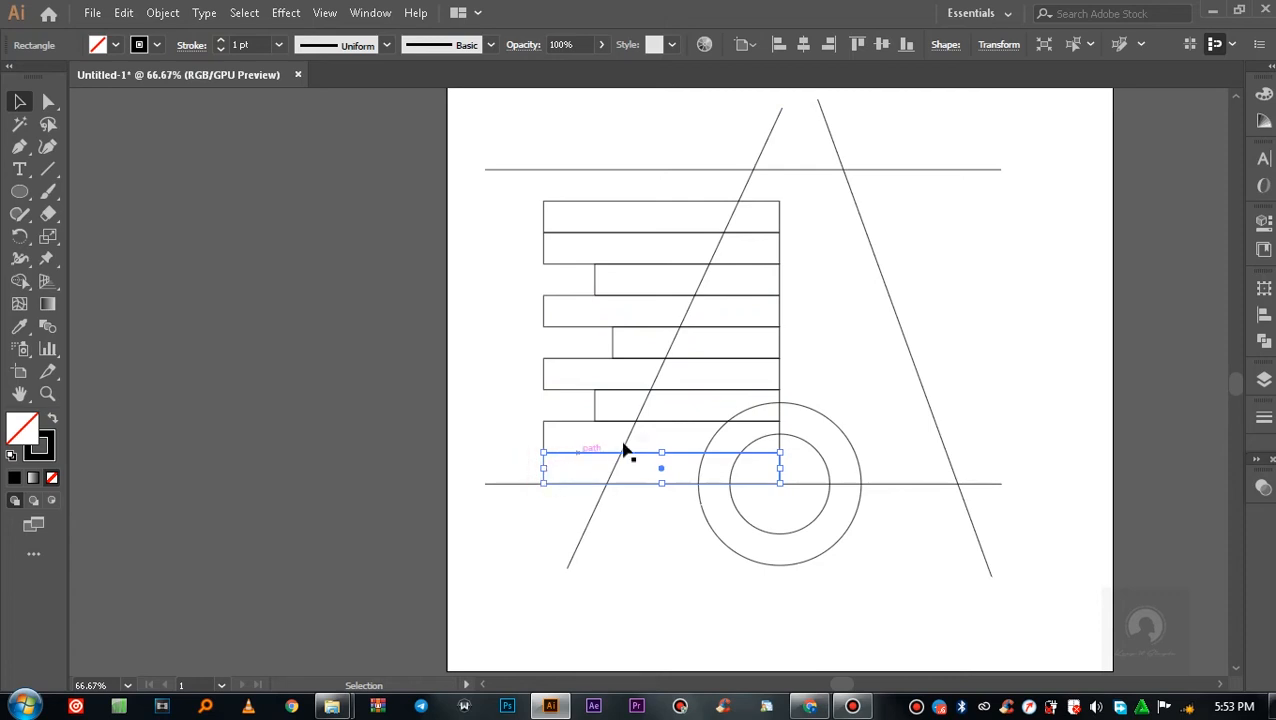
# - Shorten the fourth, sixth and eighth rectangles from their right edges, each ending further left than the one above
pyautogui.click(802, 251)
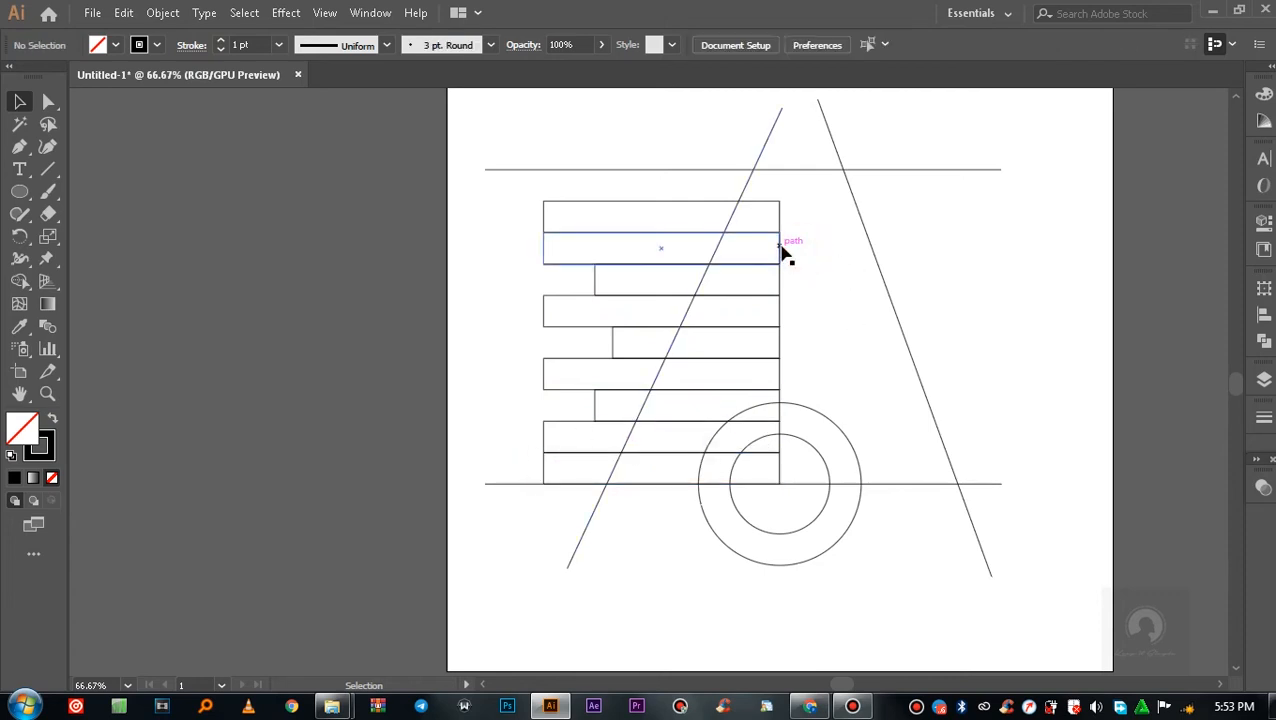
pyautogui.click(778, 248)
pyautogui.click(783, 319)
pyautogui.click(779, 312)
pyautogui.moveTo(780, 313); pyautogui.dragTo(743, 321)
pyautogui.click(780, 372)
pyautogui.moveTo(781, 375); pyautogui.dragTo(713, 378)
pyautogui.click(778, 447)
pyautogui.moveTo(776, 436); pyautogui.dragTo(669, 436)
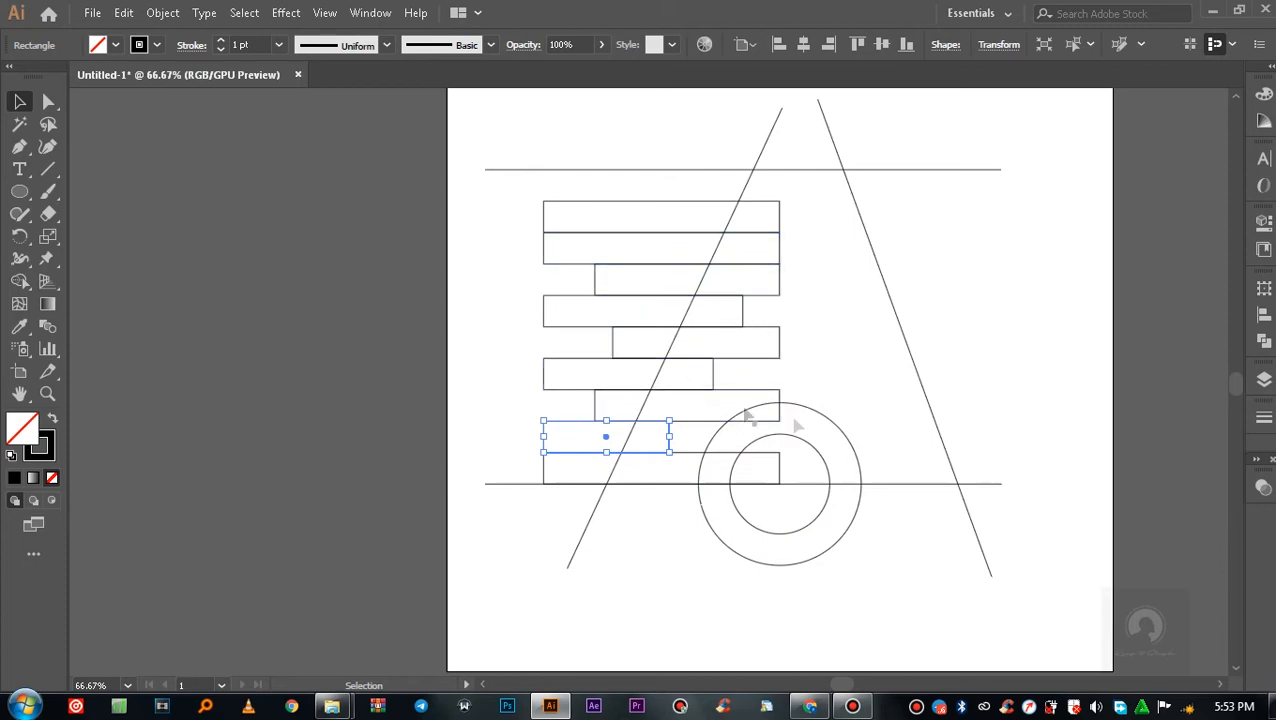
# - Merge the A body and alternate stripes into one black-filled shape with Shape Builder, filling the inner circle but leaving the ring empty
pyautogui.hotkey('ctrl', 'a')
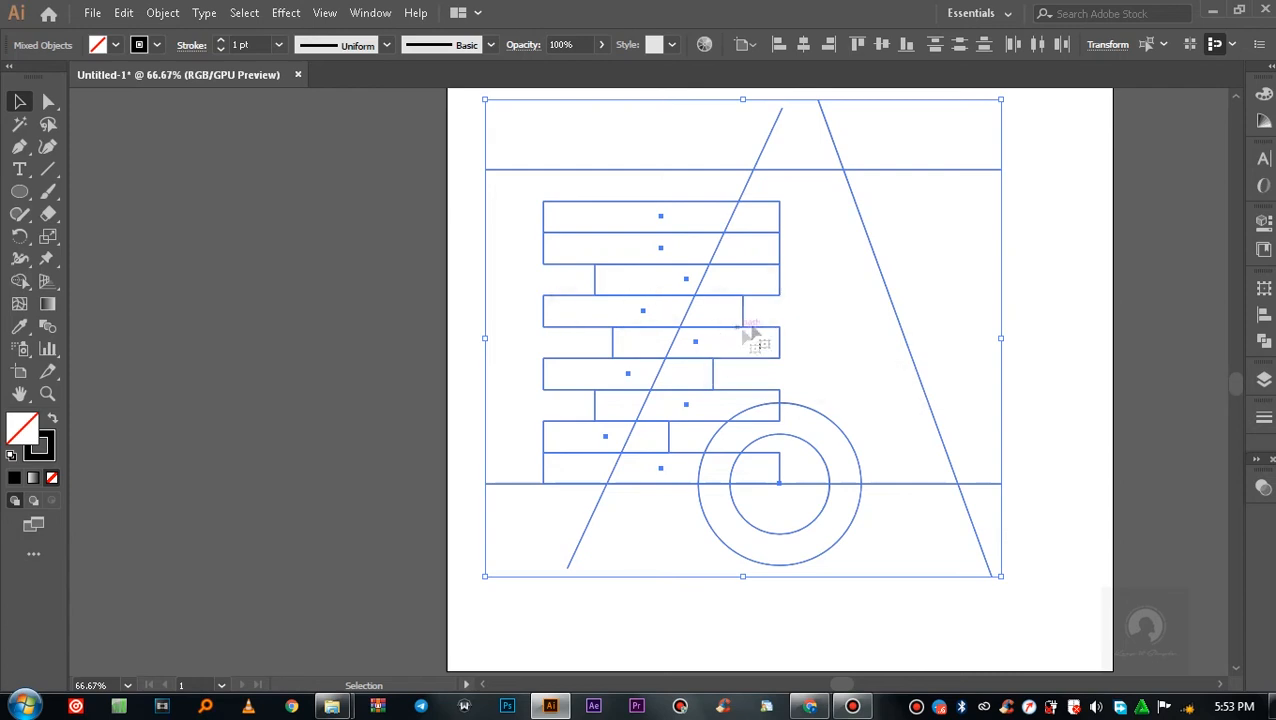
pyautogui.click(19, 281)
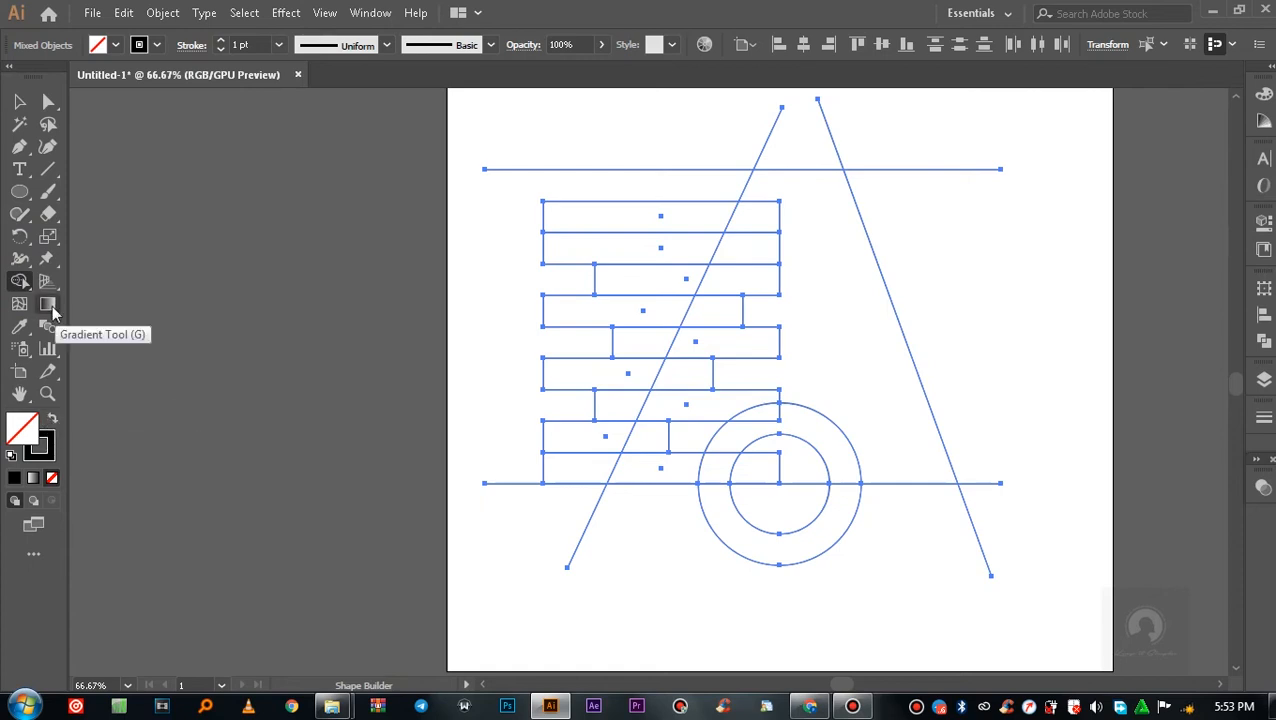
pyautogui.click(51, 419)
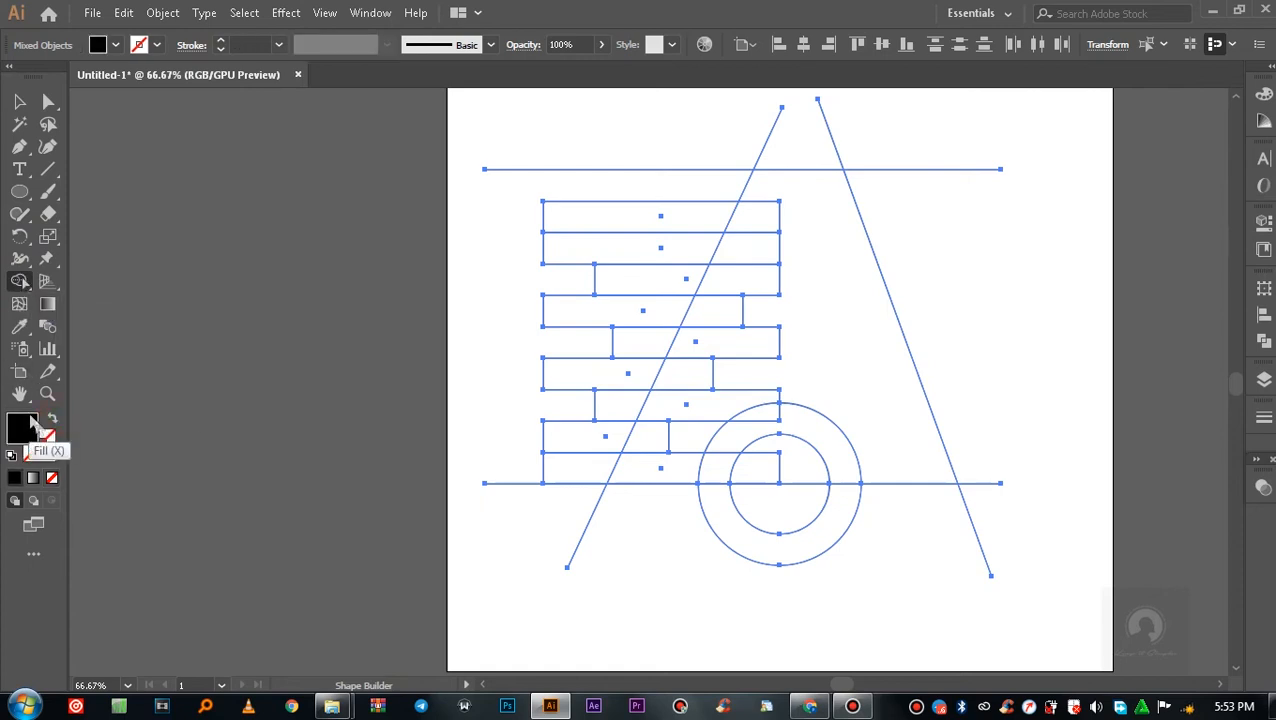
pyautogui.moveTo(726, 242)
pyautogui.mouseDown()
pyautogui.moveTo(769, 194)
pyautogui.moveTo(769, 228)
pyautogui.mouseUp()
pyautogui.moveTo(769, 222); pyautogui.dragTo(711, 218)
pyautogui.moveTo(807, 249)
pyautogui.mouseDown()
pyautogui.moveTo(781, 296)
pyautogui.moveTo(664, 279)
pyautogui.mouseUp()
pyautogui.moveTo(772, 302); pyautogui.dragTo(758, 346)
pyautogui.moveTo(749, 345); pyautogui.dragTo(648, 344)
pyautogui.moveTo(755, 361)
pyautogui.mouseDown()
pyautogui.moveTo(735, 406)
pyautogui.moveTo(613, 404)
pyautogui.moveTo(677, 455)
pyautogui.moveTo(675, 466)
pyautogui.moveTo(596, 468)
pyautogui.mouseUp()
pyautogui.moveTo(770, 445); pyautogui.dragTo(740, 500)
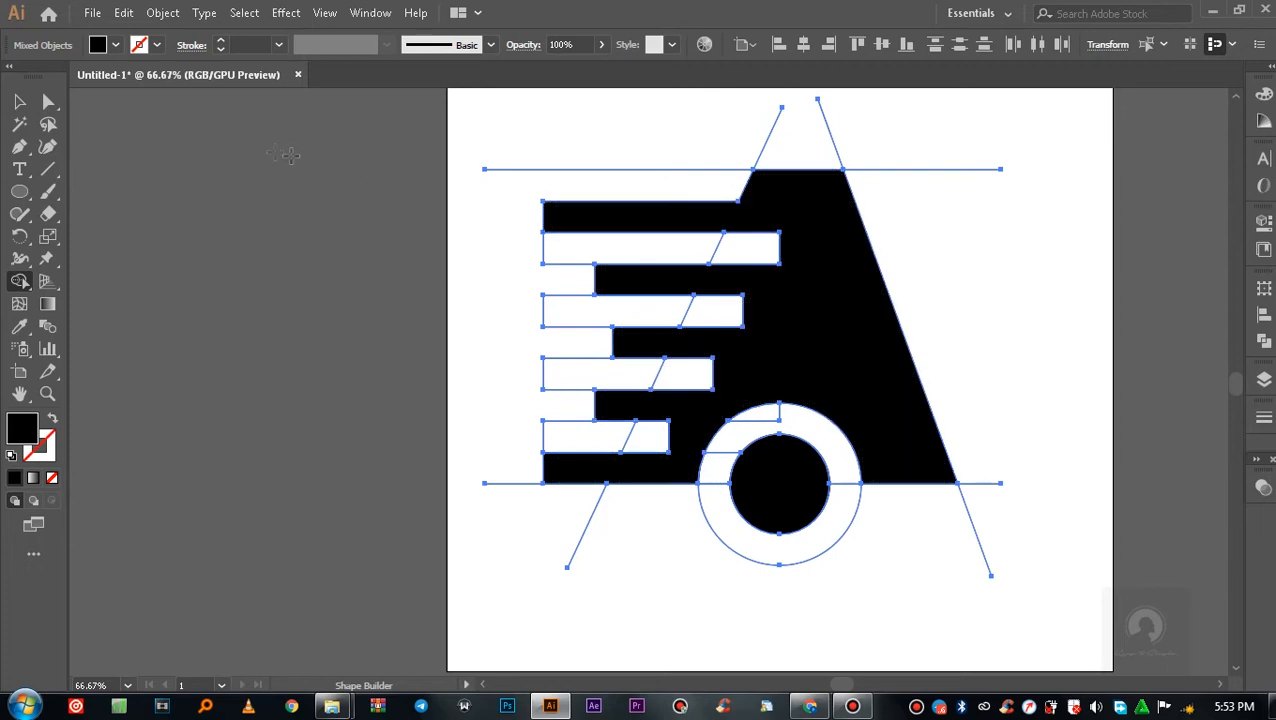
# - Delete the leftover horizontal lines, rectangle outlines and ring outline around the black logo shapes
pyautogui.click(19, 102)
pyautogui.click(1051, 239)
pyautogui.click(790, 432)
pyautogui.keyDown('shift'); pyautogui.click(790, 455); pyautogui.keyUp('shift')
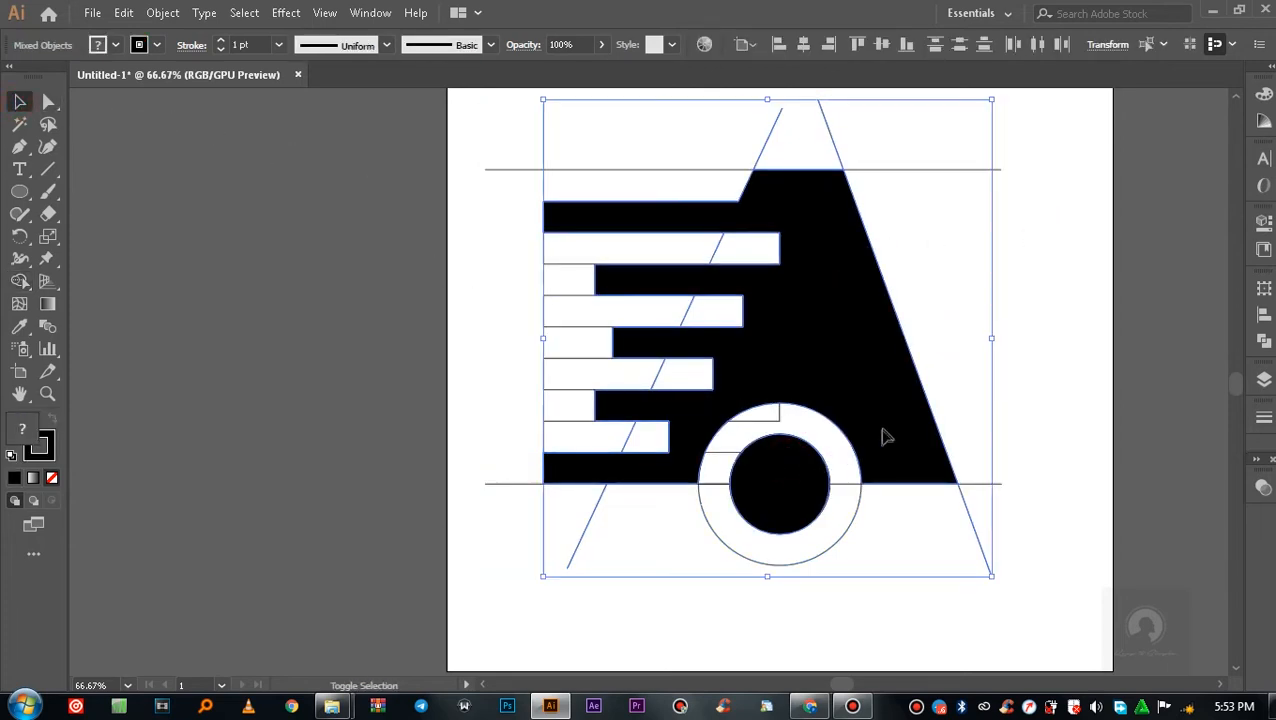
pyautogui.press('ctrl')
pyautogui.press('ctrl')
pyautogui.press('Delete')
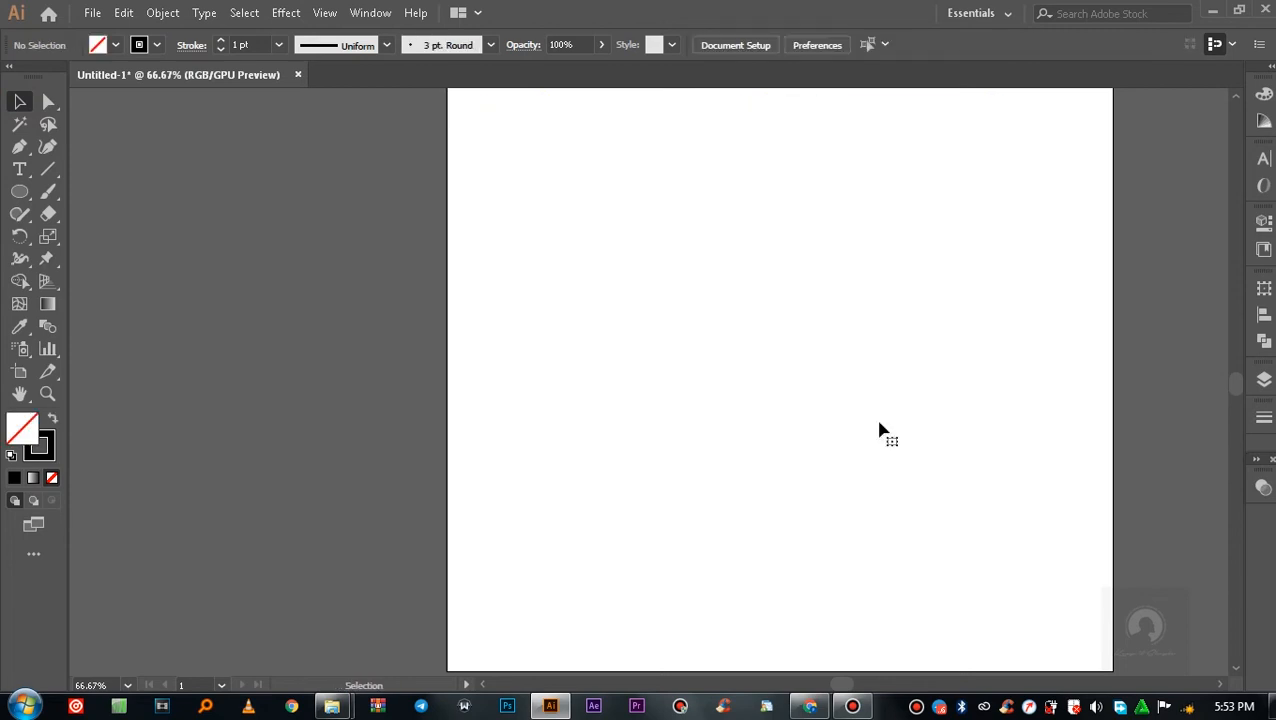
pyautogui.hotkey('ctrl', 'z')
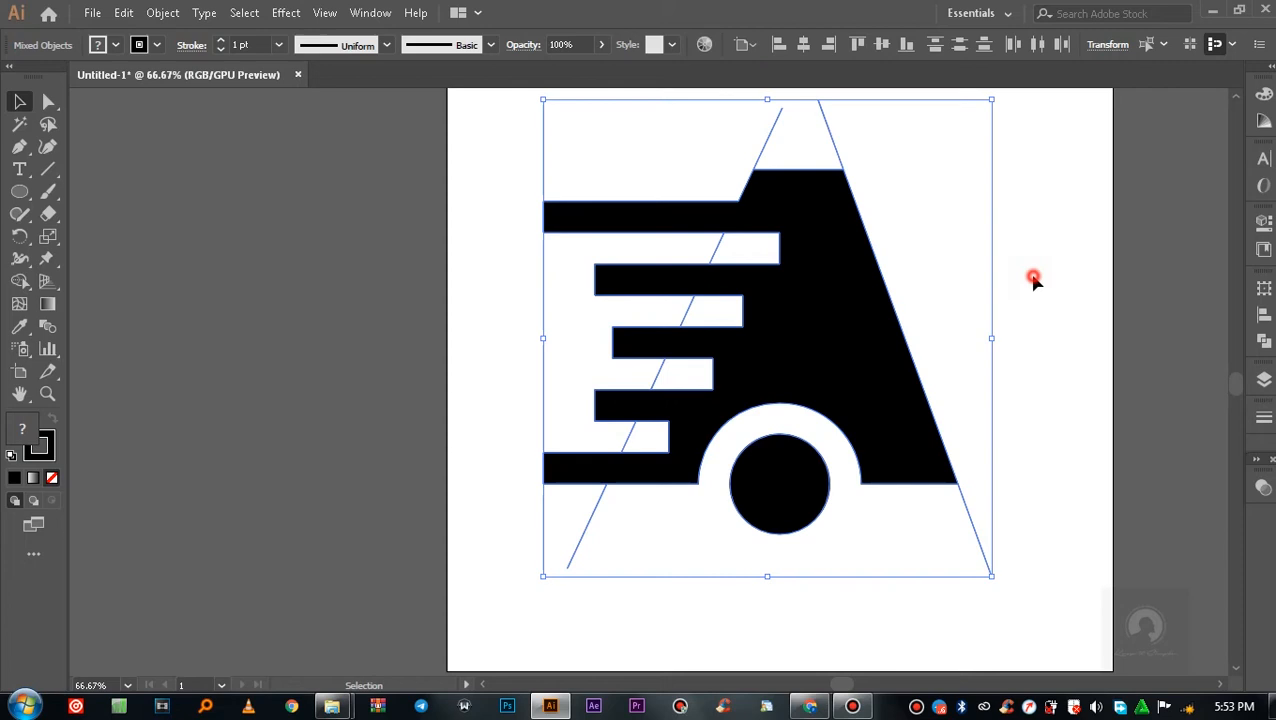
pyautogui.click(1034, 276)
# - Ungroup the black logo body from the remaining slanted line segments
pyautogui.moveTo(879, 115); pyautogui.dragTo(712, 137)
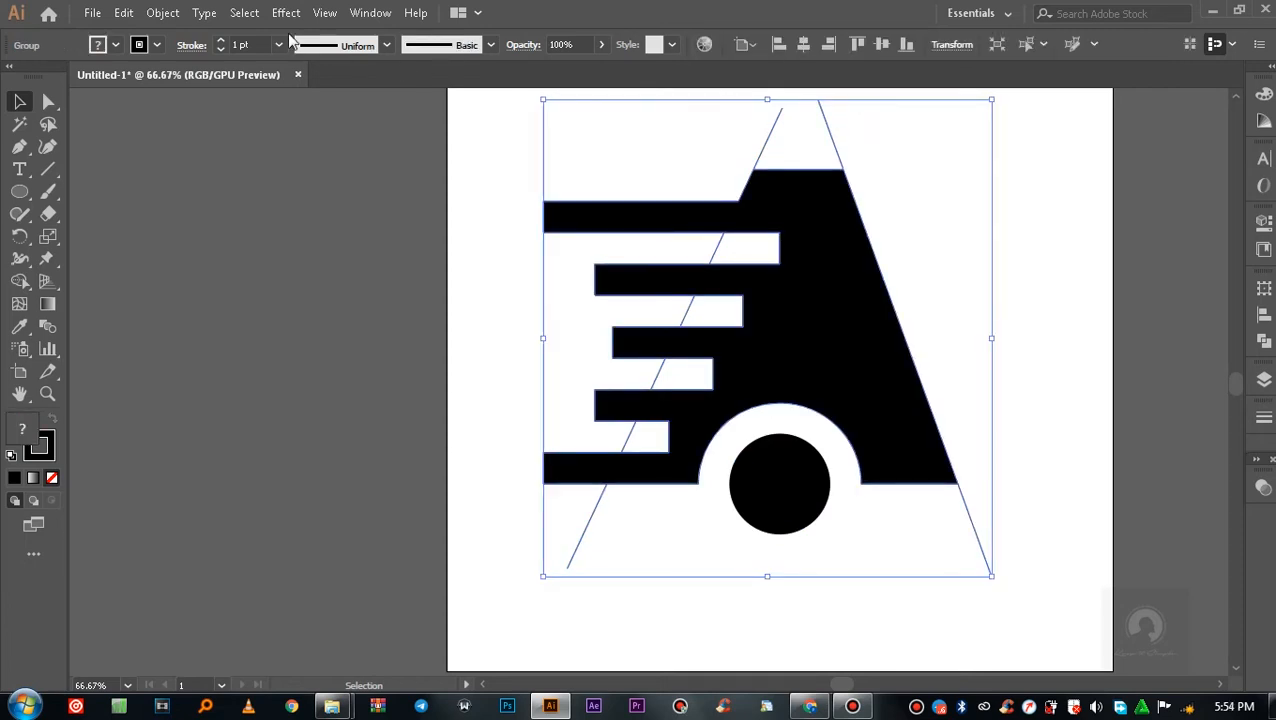
pyautogui.press('Delete')
pyautogui.hotkey('ctrl', 'z')
pyautogui.hotkey('ctrl', 'shift', 'g')
pyautogui.click(162, 13)
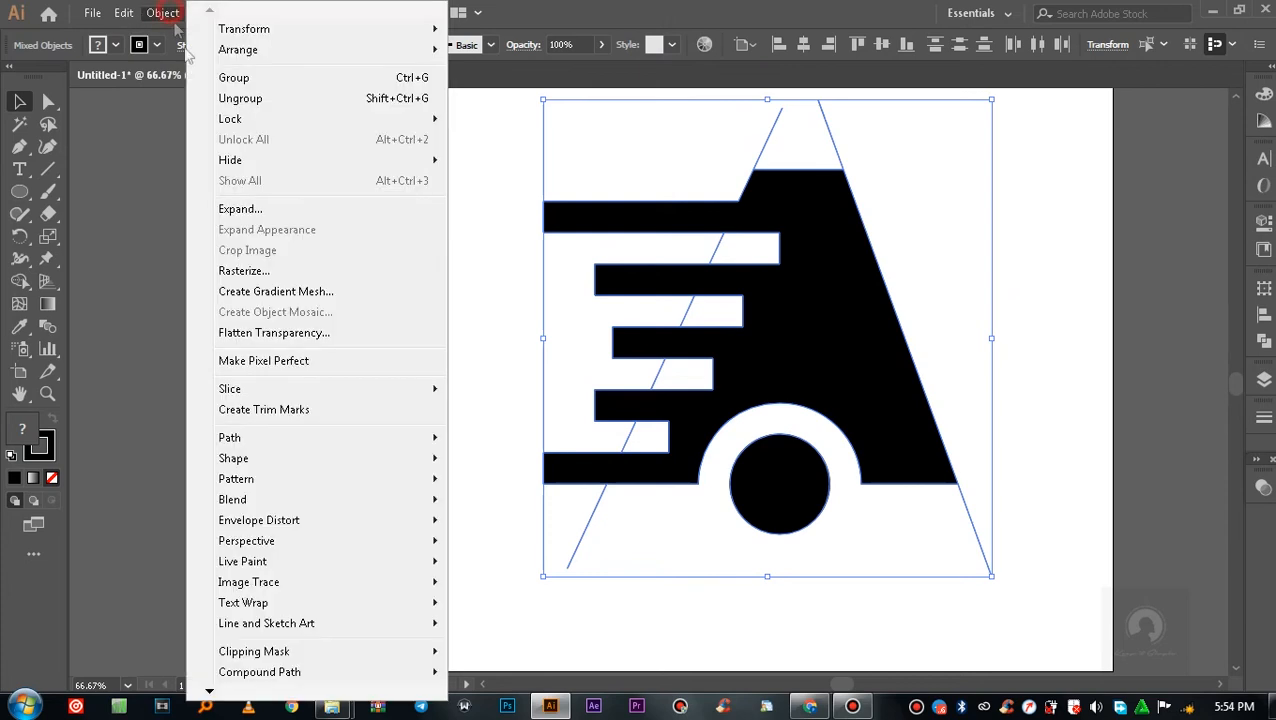
pyautogui.click(240, 96)
pyautogui.click(990, 248)
# - Delete all leftover slanted line segments above, below and between the stripes of the logo
pyautogui.moveTo(900, 120); pyautogui.dragTo(672, 122)
pyautogui.press('Delete')
pyautogui.click(712, 249)
pyautogui.press('Delete')
pyautogui.click(978, 540)
pyautogui.press('Delete')
pyautogui.moveTo(530, 515); pyautogui.dragTo(598, 550)
pyautogui.press('Delete')
pyautogui.click(692, 307)
pyautogui.press('Delete')
pyautogui.click(630, 437)
pyautogui.press('Delete')
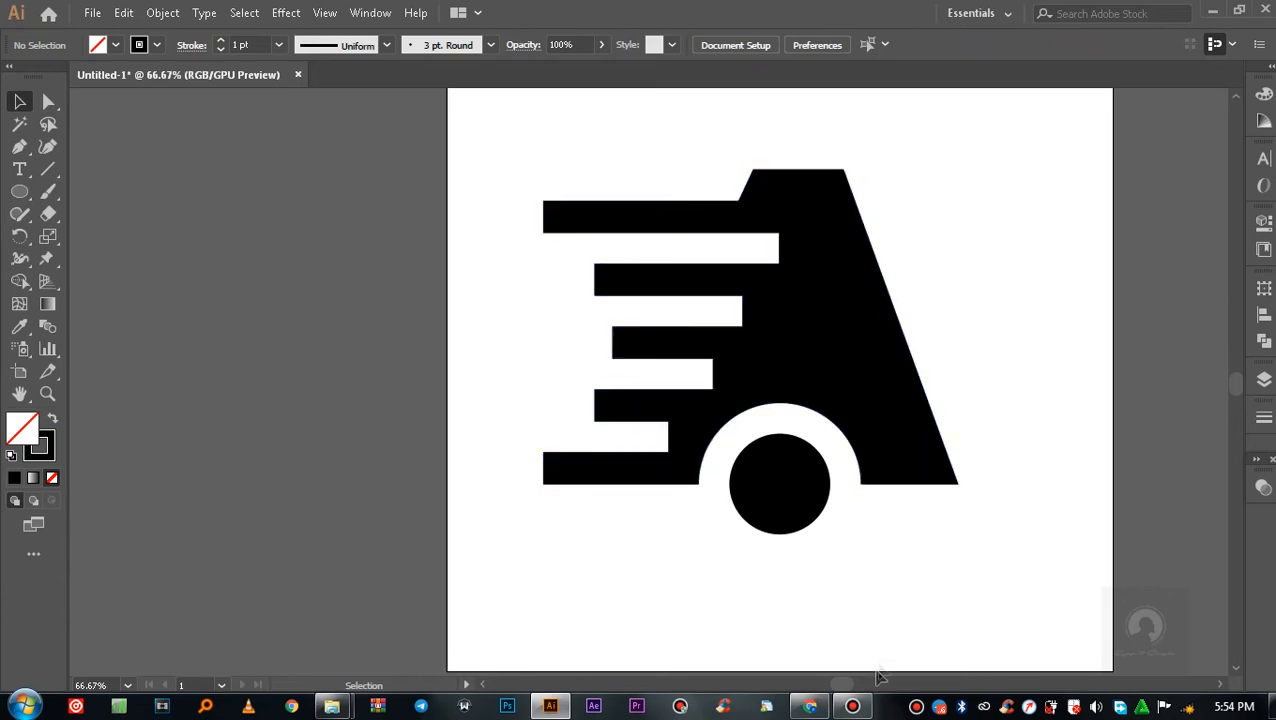
pyautogui.click(852, 706)
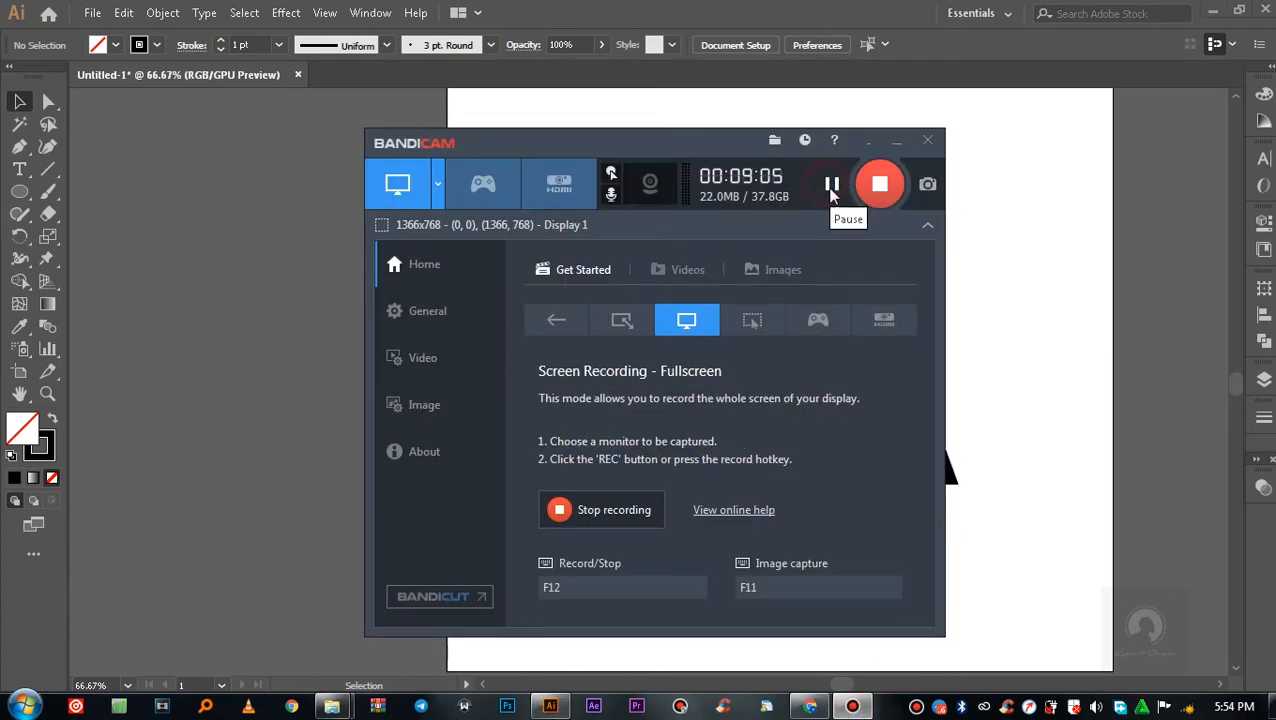
pyautogui.click(833, 187)
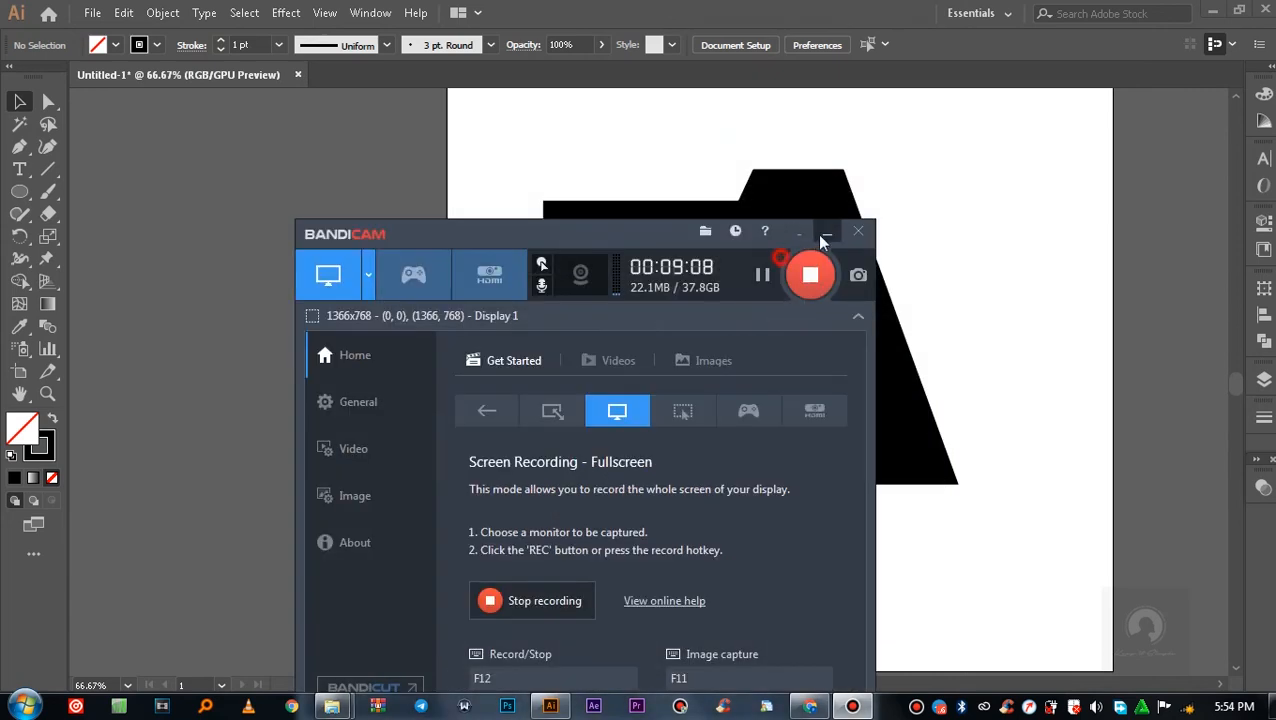
pyautogui.click(824, 232)
pyautogui.click(1038, 308)
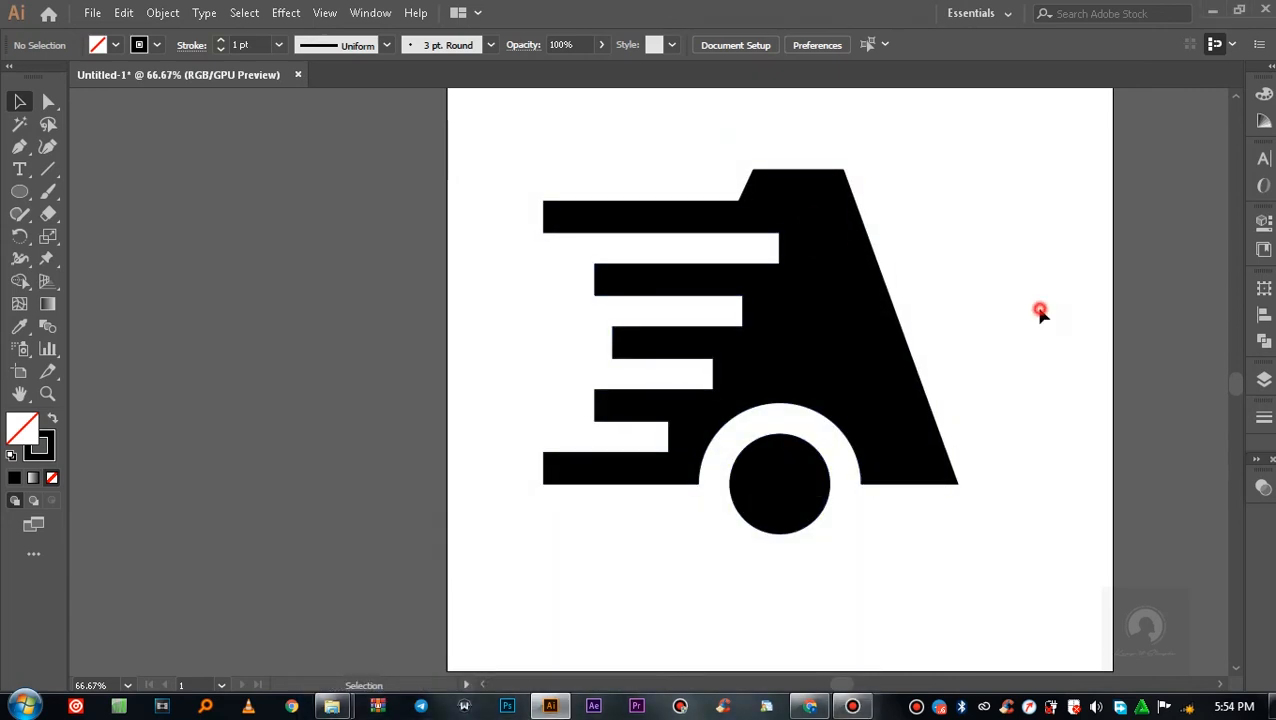
# - Remove the stroke from all the black logo shapes, keeping their solid black fill
pyautogui.scroll(-1, 980, 229)
pyautogui.scroll(1, 980, 229)
pyautogui.moveTo(992, 160); pyautogui.dragTo(840, 517)
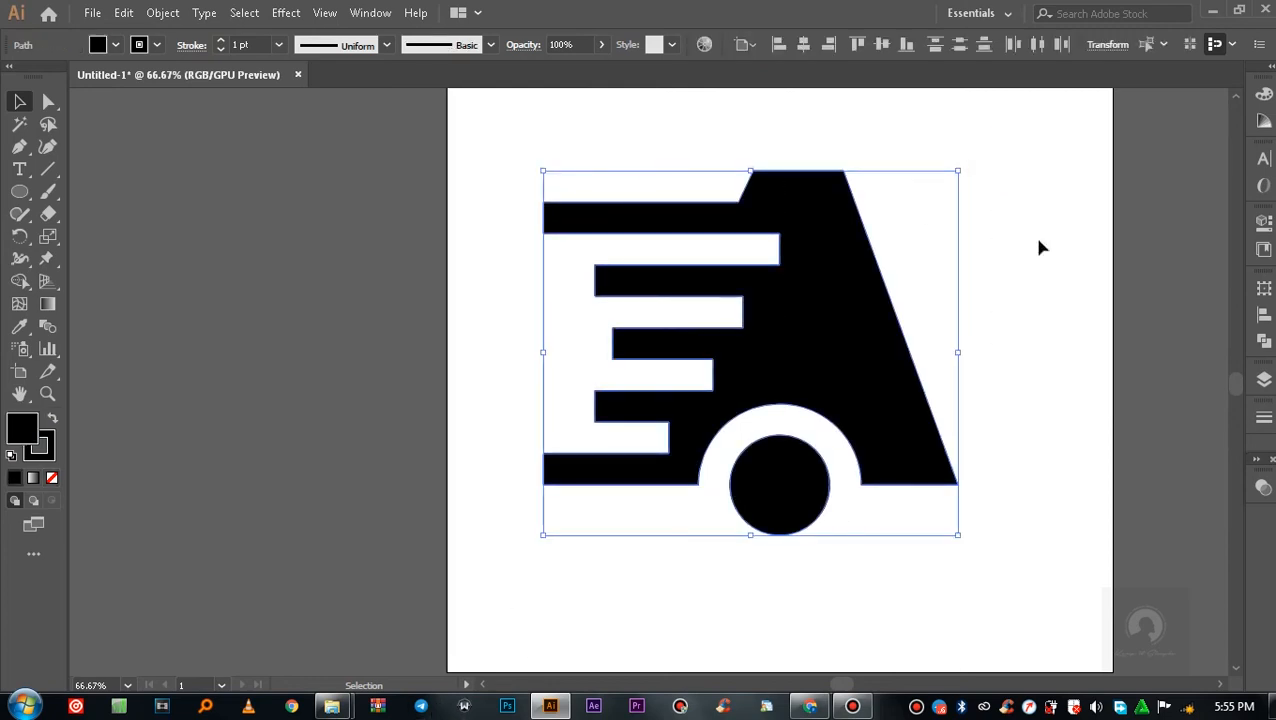
pyautogui.scroll(-2, 1038, 252)
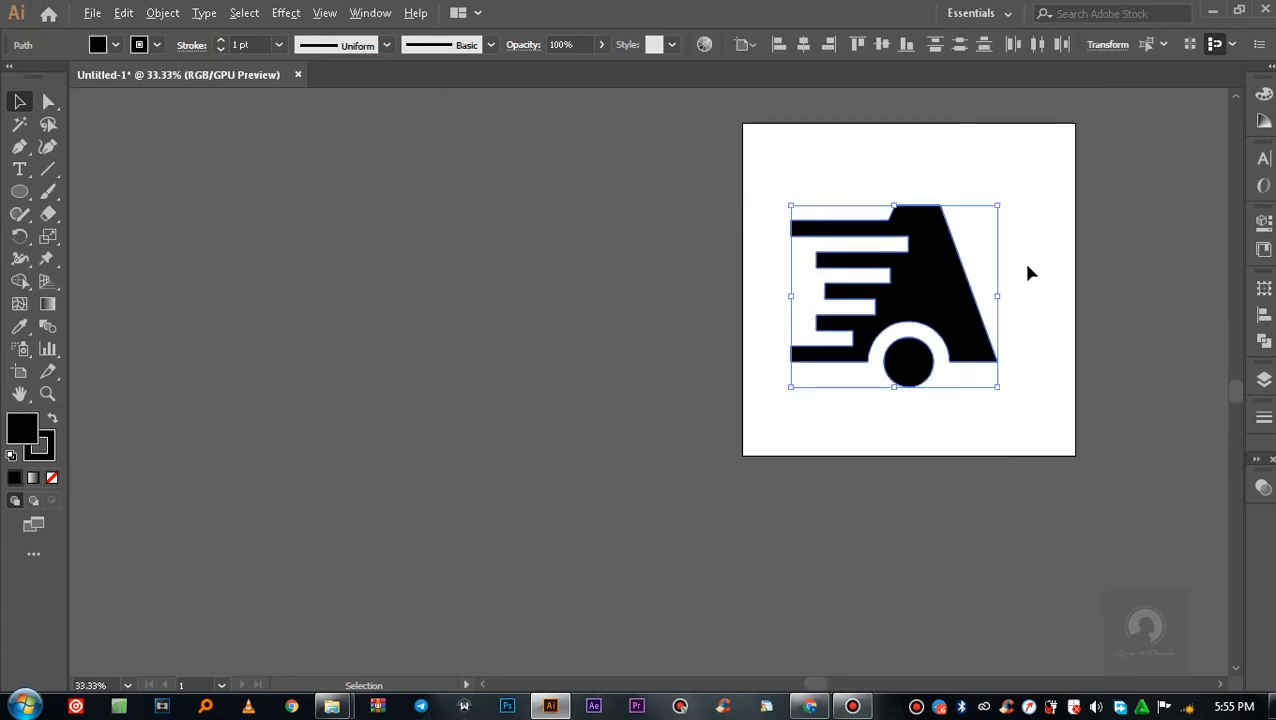
pyautogui.click(1010, 240)
pyautogui.moveTo(1034, 190); pyautogui.dragTo(180, 488)
pyautogui.click(52, 452)
pyautogui.click(52, 478)
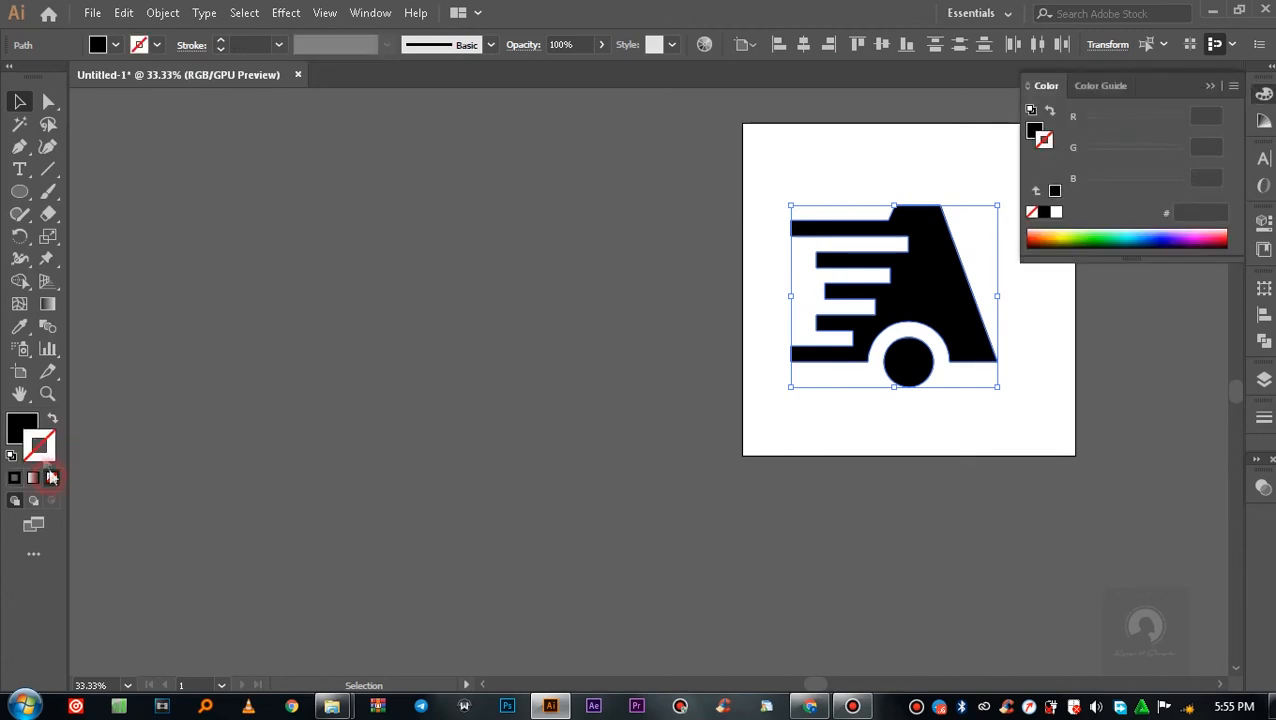
pyautogui.click(26, 430)
pyautogui.click(856, 153)
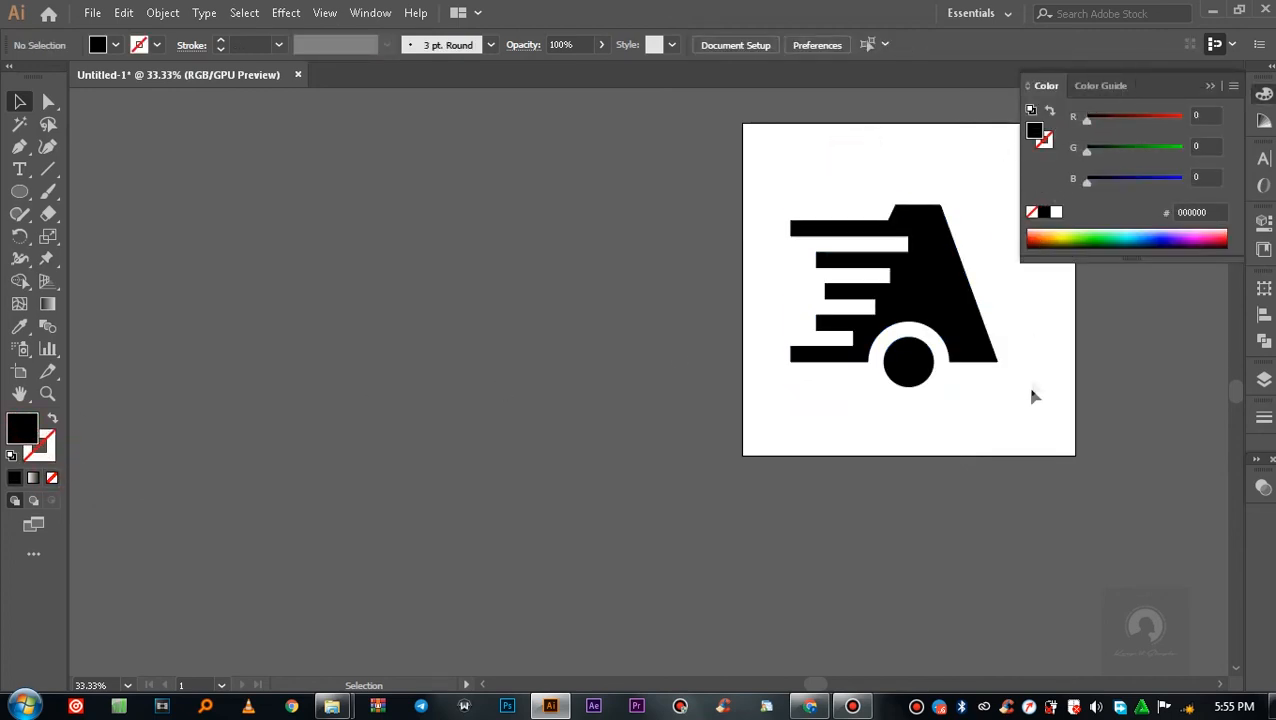
# - Fully round the inner corners of the four white gaps between the logo's speed stripes
pyautogui.hotkey('ctrl', '=')
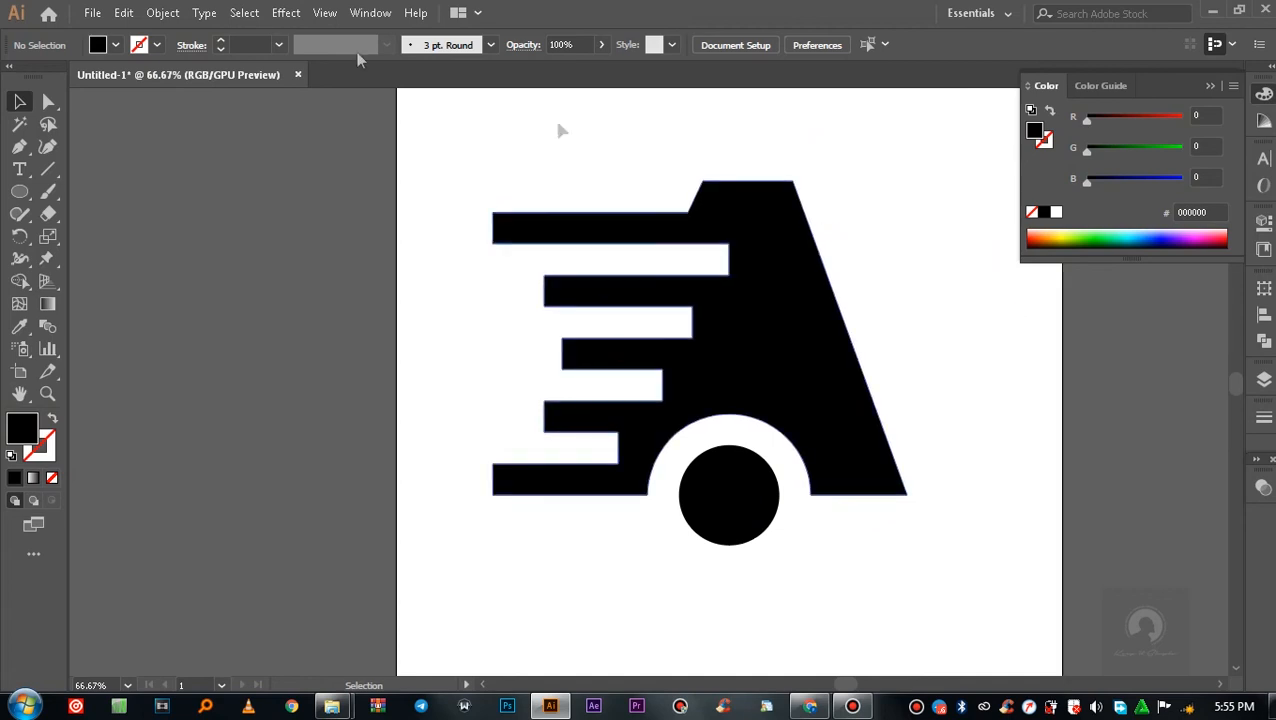
pyautogui.click(49, 108)
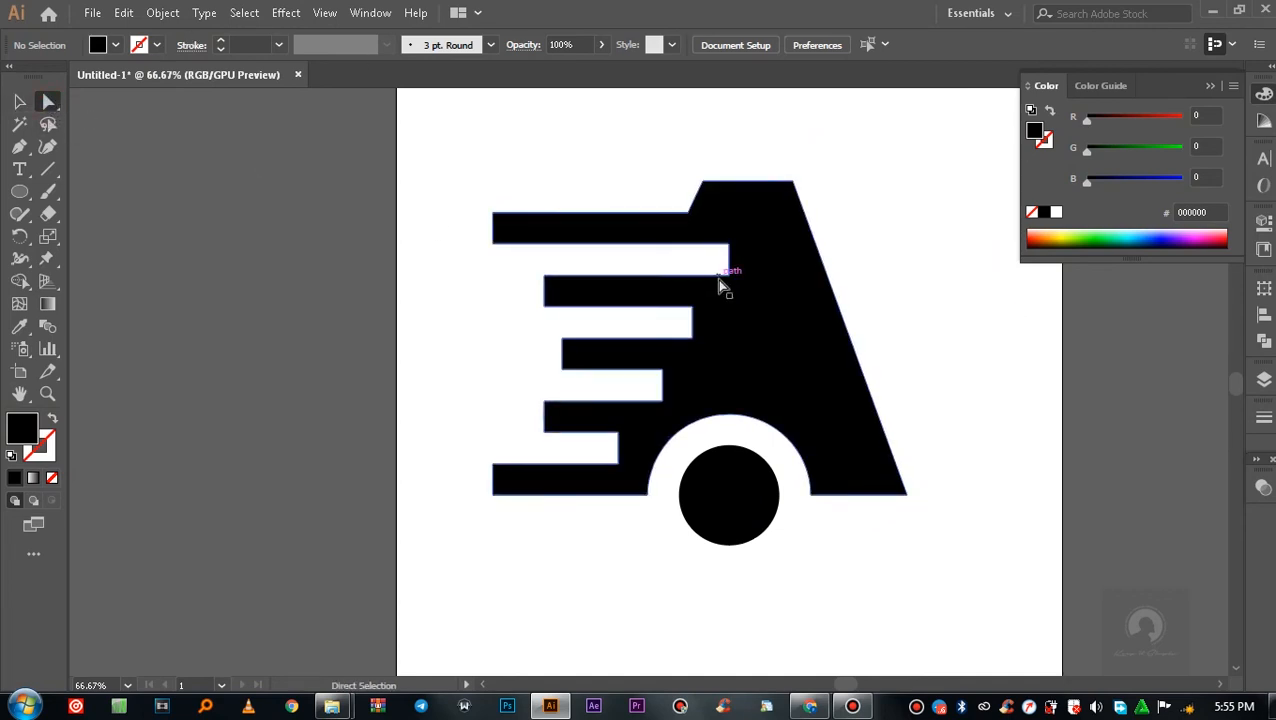
pyautogui.moveTo(866, 230); pyautogui.dragTo(535, 258)
pyautogui.moveTo(915, 303); pyautogui.dragTo(588, 322)
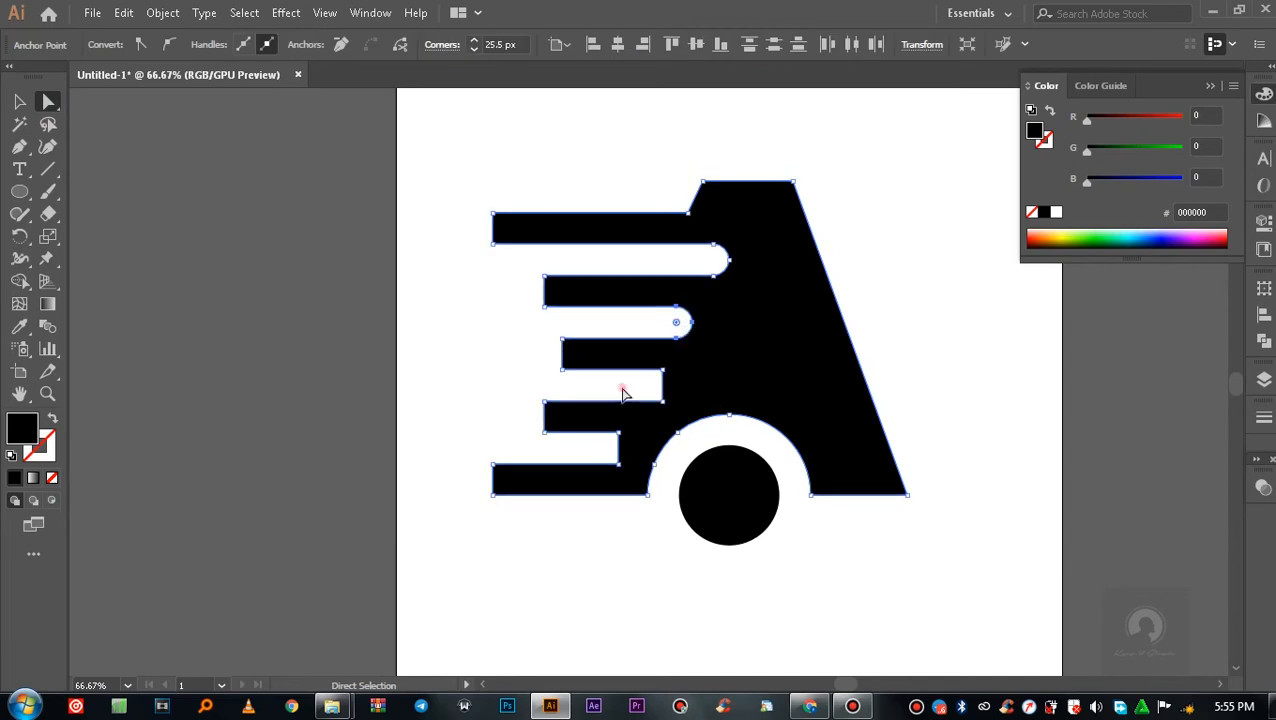
pyautogui.click(621, 386)
pyautogui.moveTo(602, 544); pyautogui.dragTo(604, 447)
pyautogui.click(895, 371)
pyautogui.moveTo(906, 346); pyautogui.dragTo(525, 395)
pyautogui.click(415, 577)
# - Fully round the outer ends of all five speed stripes on the logo body
pyautogui.moveTo(471, 192); pyautogui.dragTo(566, 580)
pyautogui.moveTo(573, 347); pyautogui.dragTo(625, 347)
pyautogui.hotkey('ctrl', 'z')
pyautogui.click(412, 273)
pyautogui.moveTo(441, 184); pyautogui.dragTo(578, 576)
pyautogui.moveTo(557, 418); pyautogui.dragTo(570, 419)
pyautogui.click(20, 102)
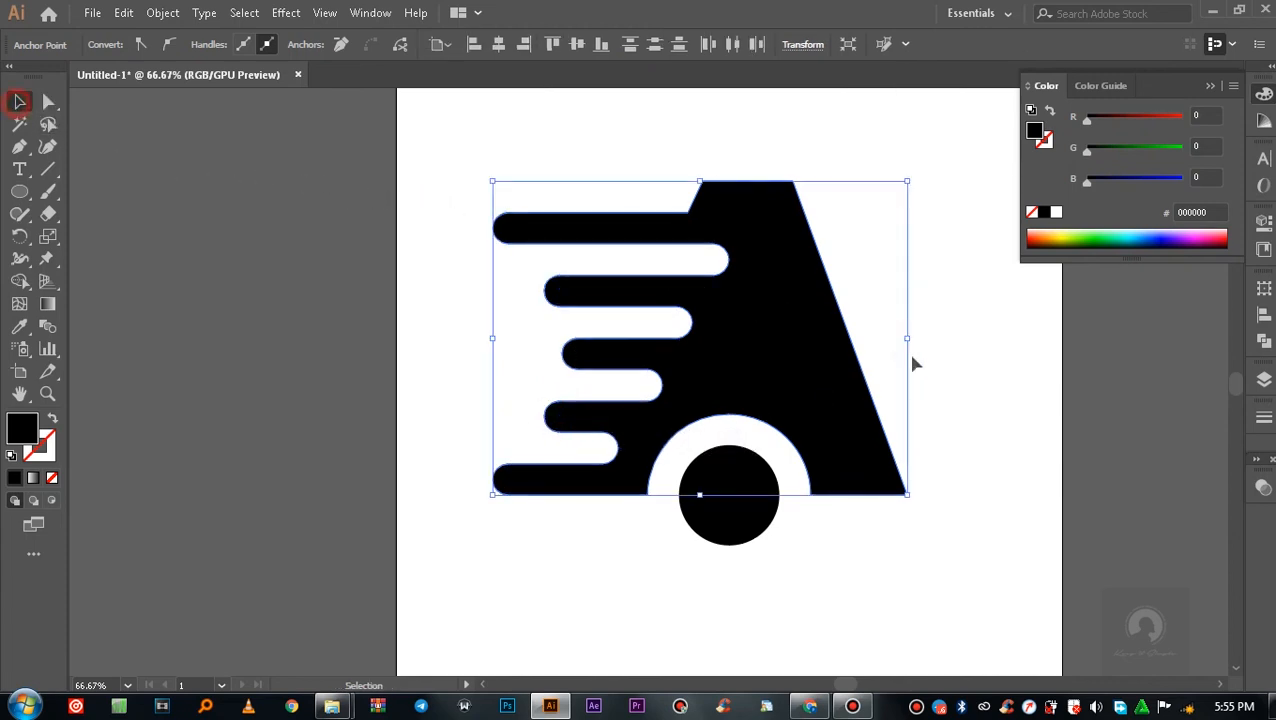
pyautogui.click(1047, 376)
# - Scale the whole logo down to roughly half its size about its centre and group its shapes
pyautogui.scroll(-2, 941, 357)
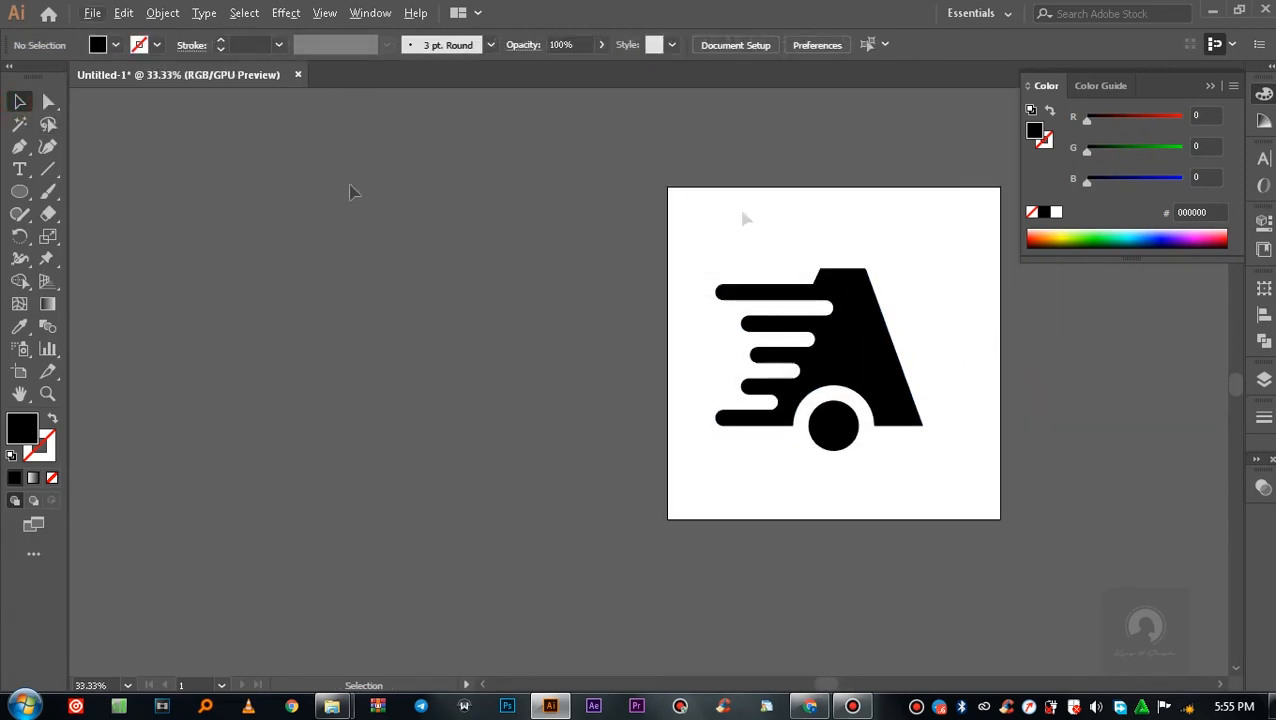
pyautogui.moveTo(968, 272); pyautogui.dragTo(683, 578)
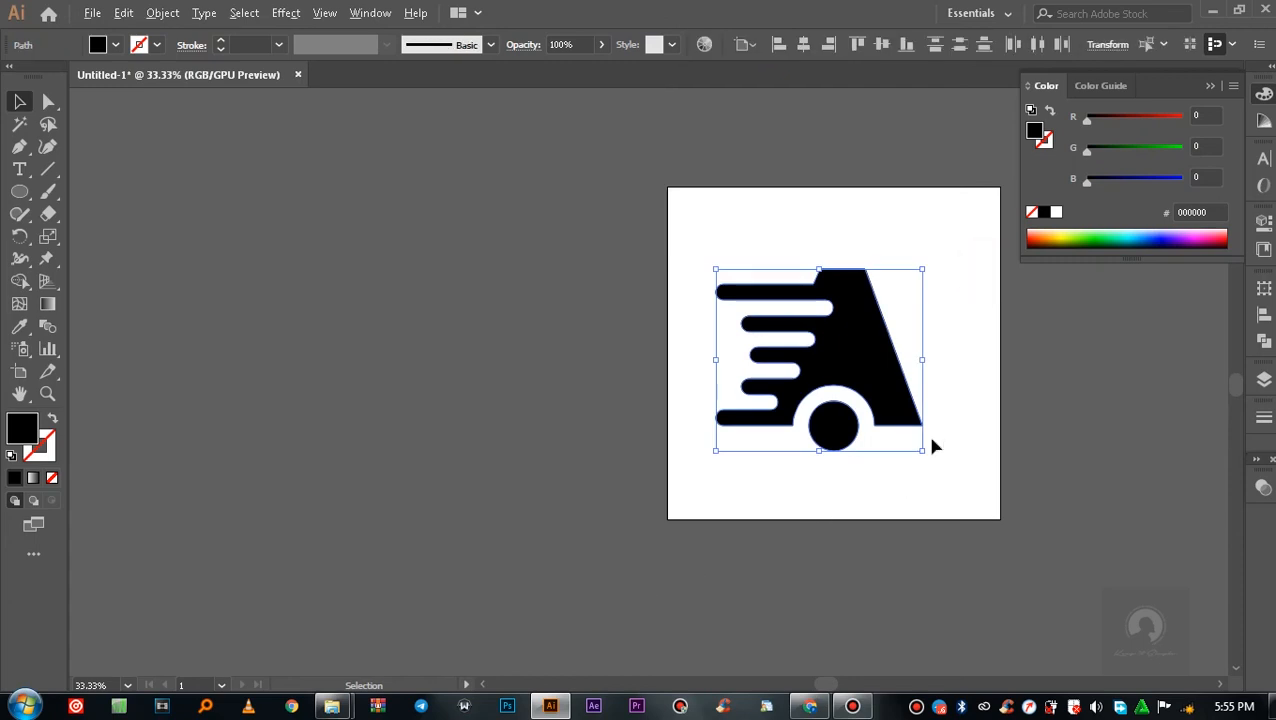
pyautogui.moveTo(921, 450); pyautogui.dragTo(875, 405)
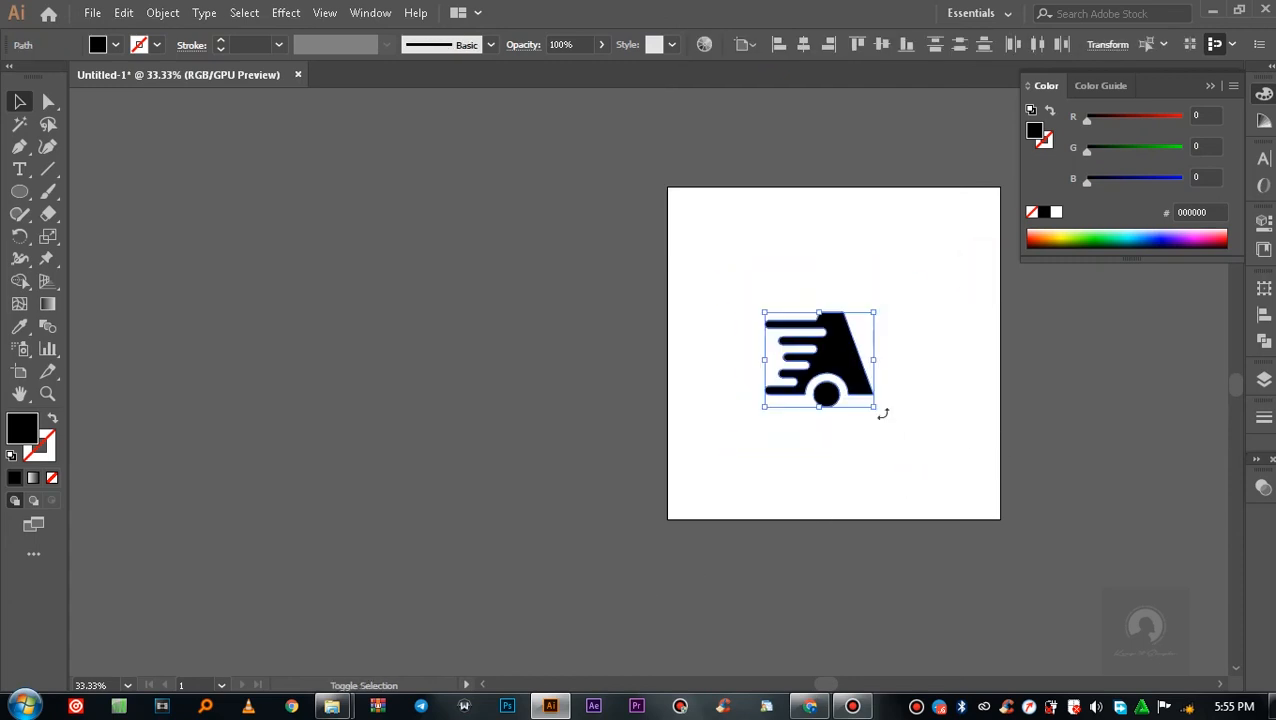
pyautogui.click(906, 399)
pyautogui.moveTo(921, 251); pyautogui.dragTo(629, 518)
pyautogui.click(162, 13)
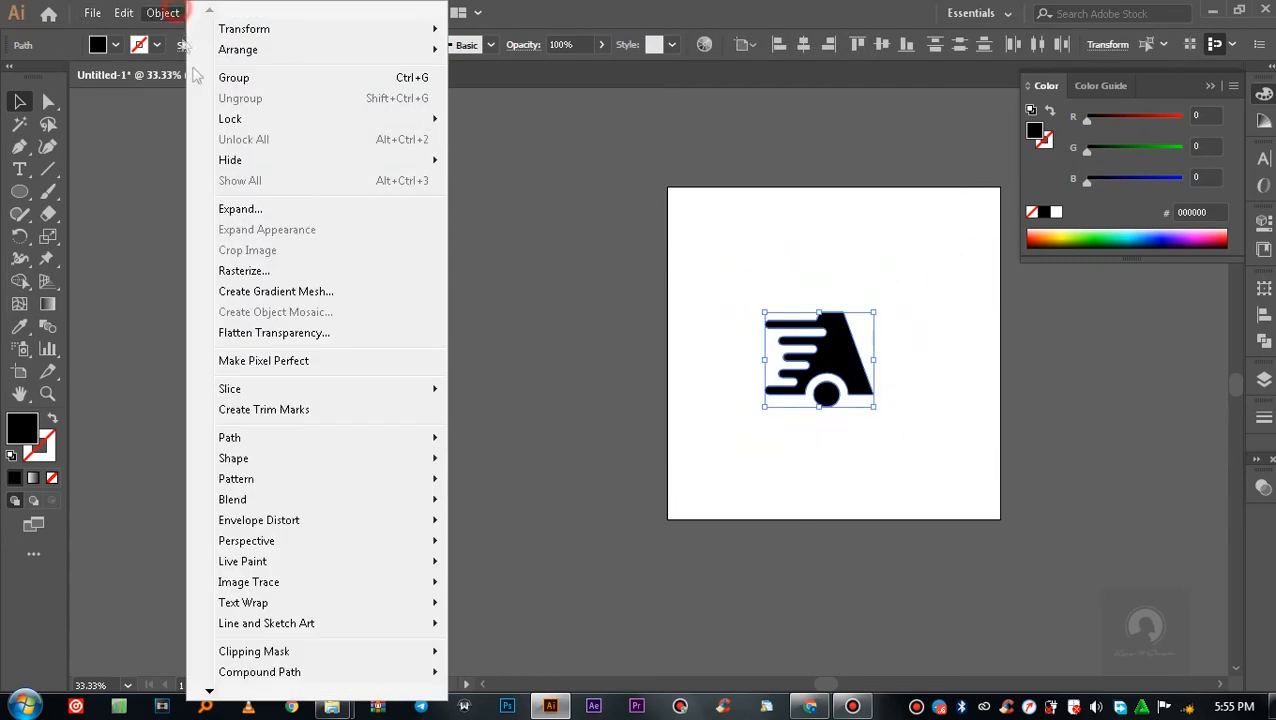
pyautogui.click(240, 78)
pyautogui.click(982, 356)
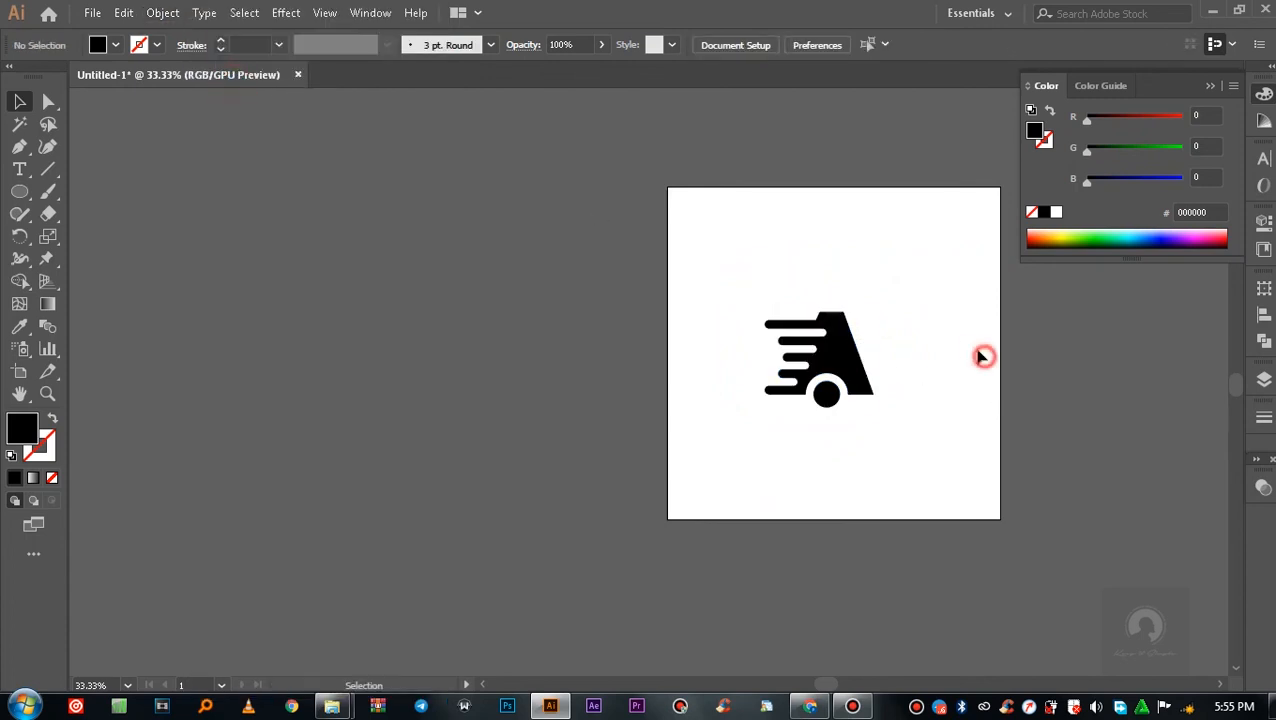
# - Shrink the grouped logo further and move it to the left part of the artboard at mid-height
pyautogui.scroll(1, 938, 354)
pyautogui.scroll(-1, 937, 354)
pyautogui.scroll(1, 937, 354)
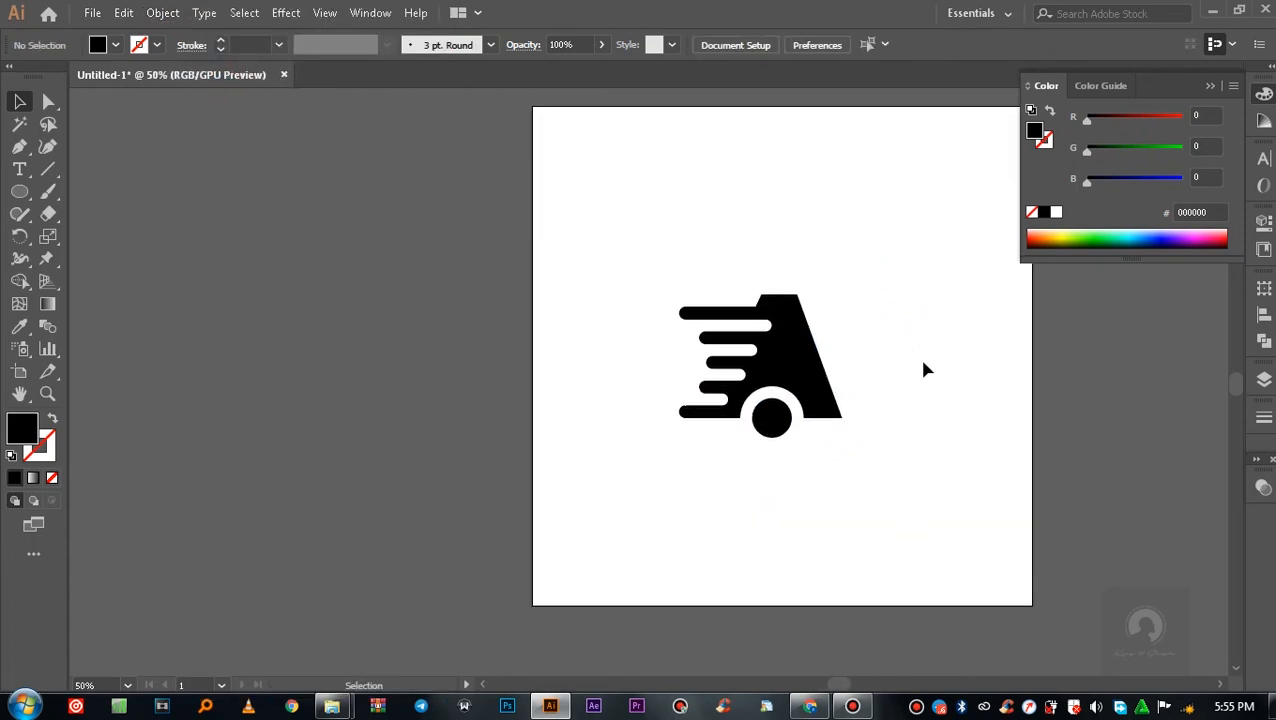
pyautogui.moveTo(840, 690); pyautogui.dragTo(849, 691)
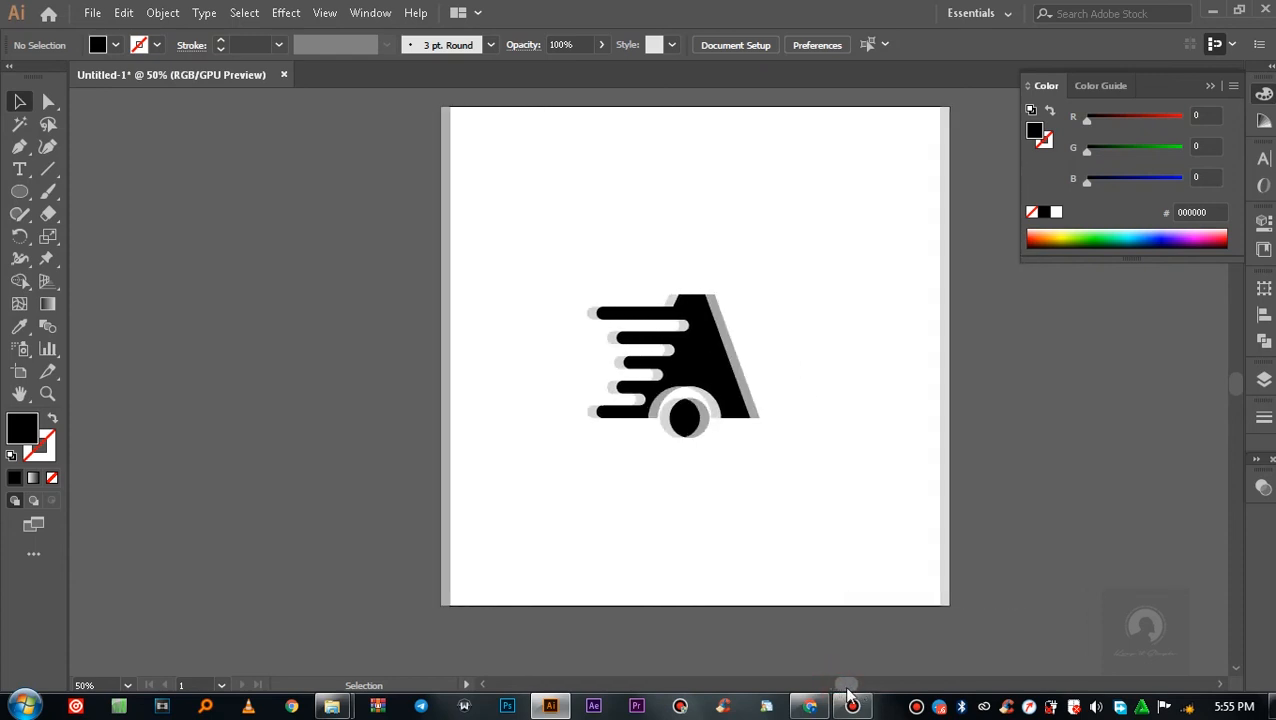
pyautogui.moveTo(832, 216); pyautogui.dragTo(757, 490)
pyautogui.moveTo(749, 436); pyautogui.dragTo(704, 396)
pyautogui.click(731, 340)
pyautogui.click(688, 375)
pyautogui.moveTo(551, 352); pyautogui.dragTo(530, 354)
pyautogui.click(678, 370)
# - Add the text "Agiza app" beside the logo, enlarged to 87.87 pt
pyautogui.click(20, 169)
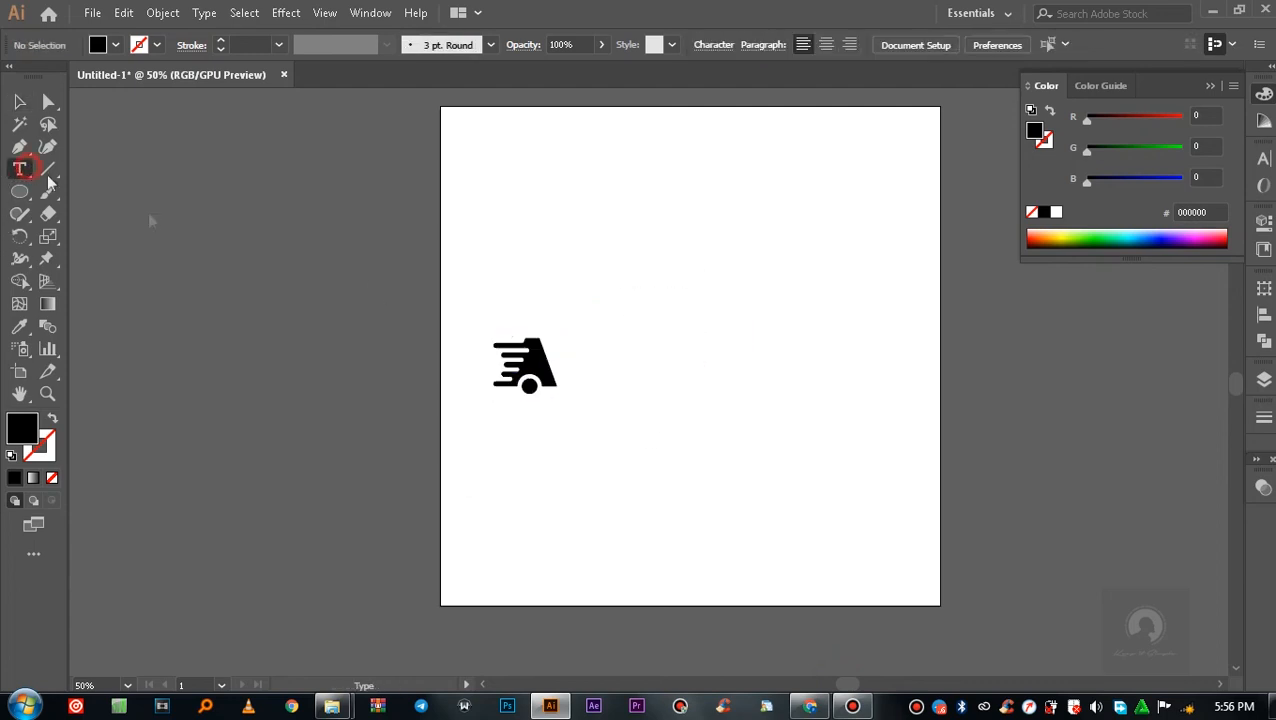
pyautogui.click(600, 364)
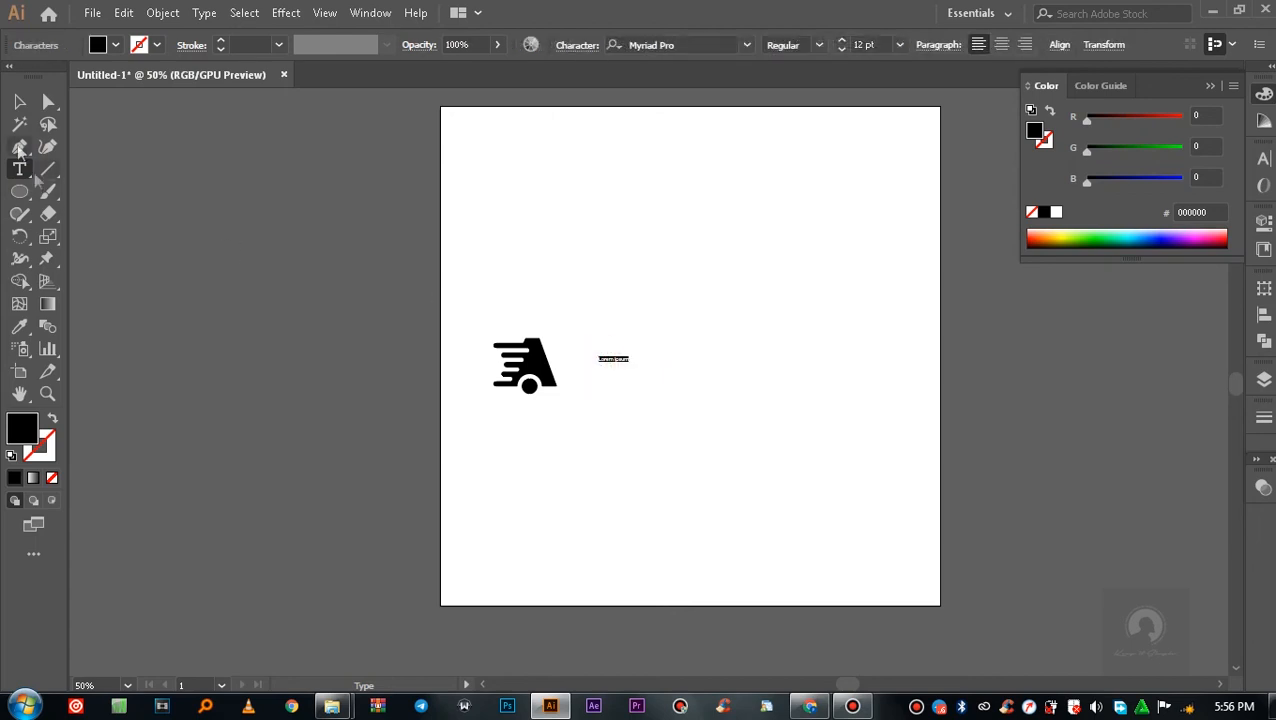
pyautogui.click(18, 102)
pyautogui.moveTo(623, 360); pyautogui.dragTo(764, 360)
pyautogui.press('t')
pyautogui.tripleClick(764, 358)
pyautogui.write('a')
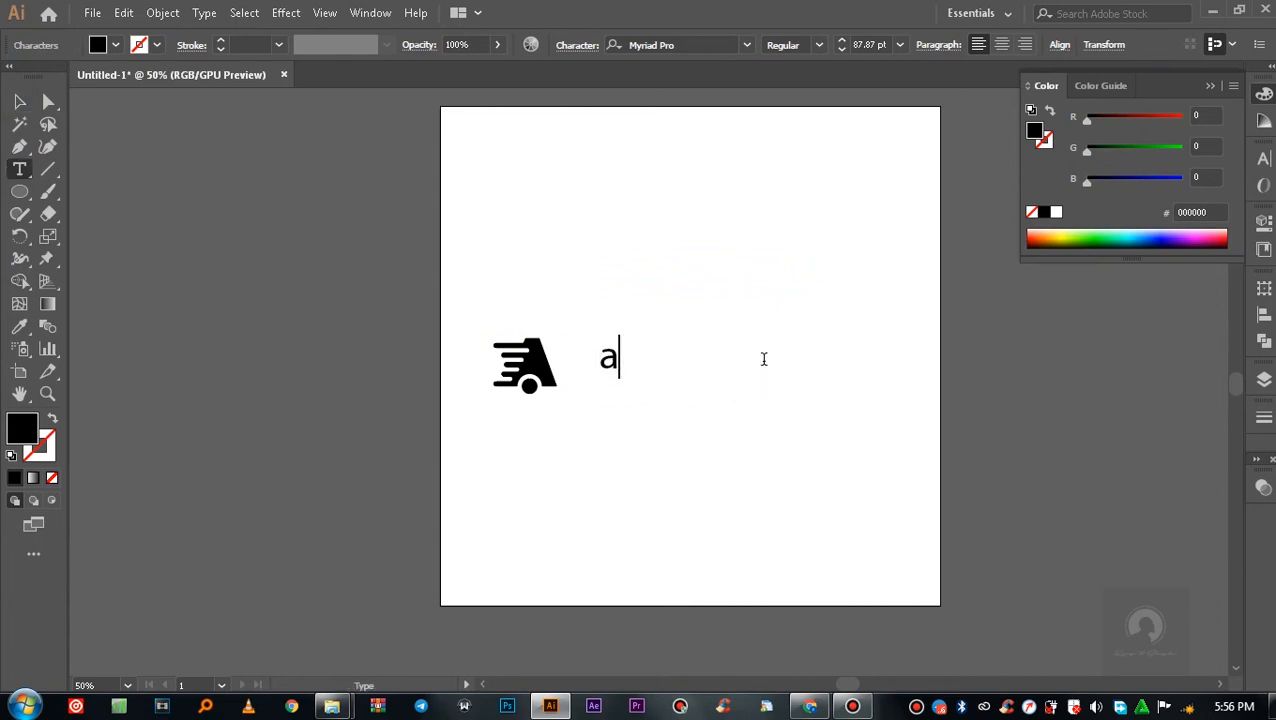
pyautogui.press('BackSpace')
pyautogui.write('Agiza app')
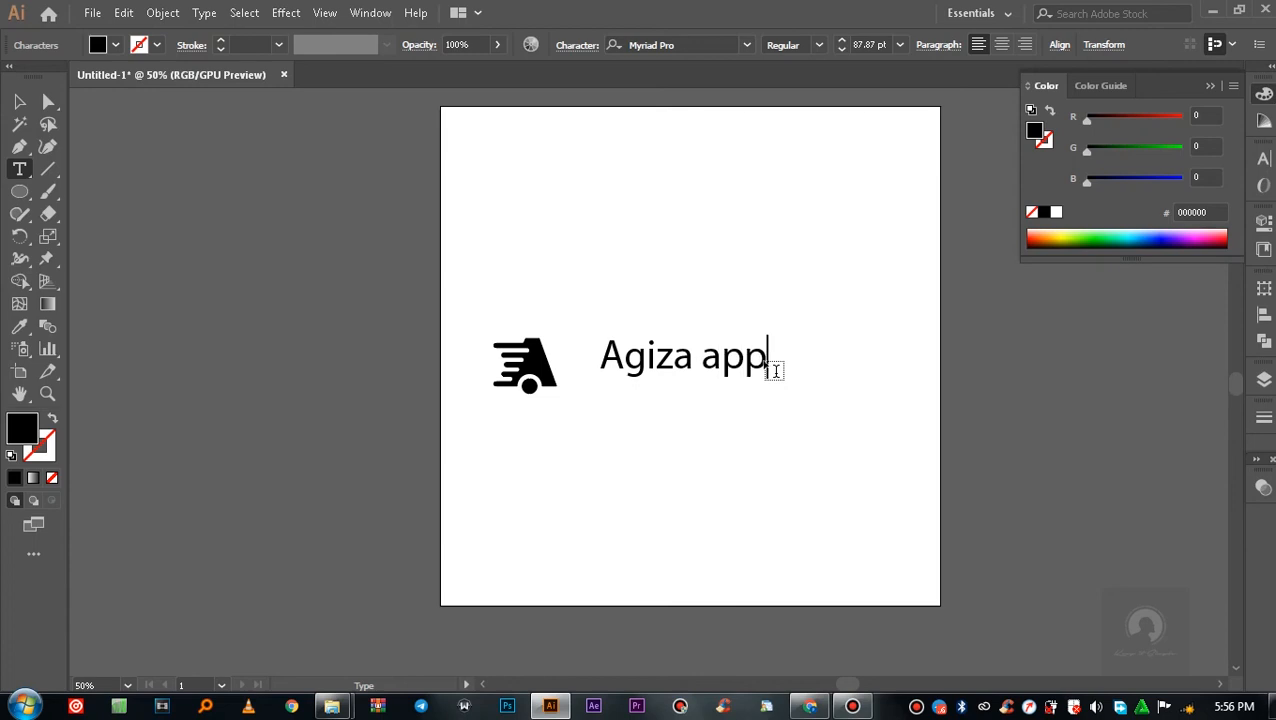
pyautogui.click(20, 101)
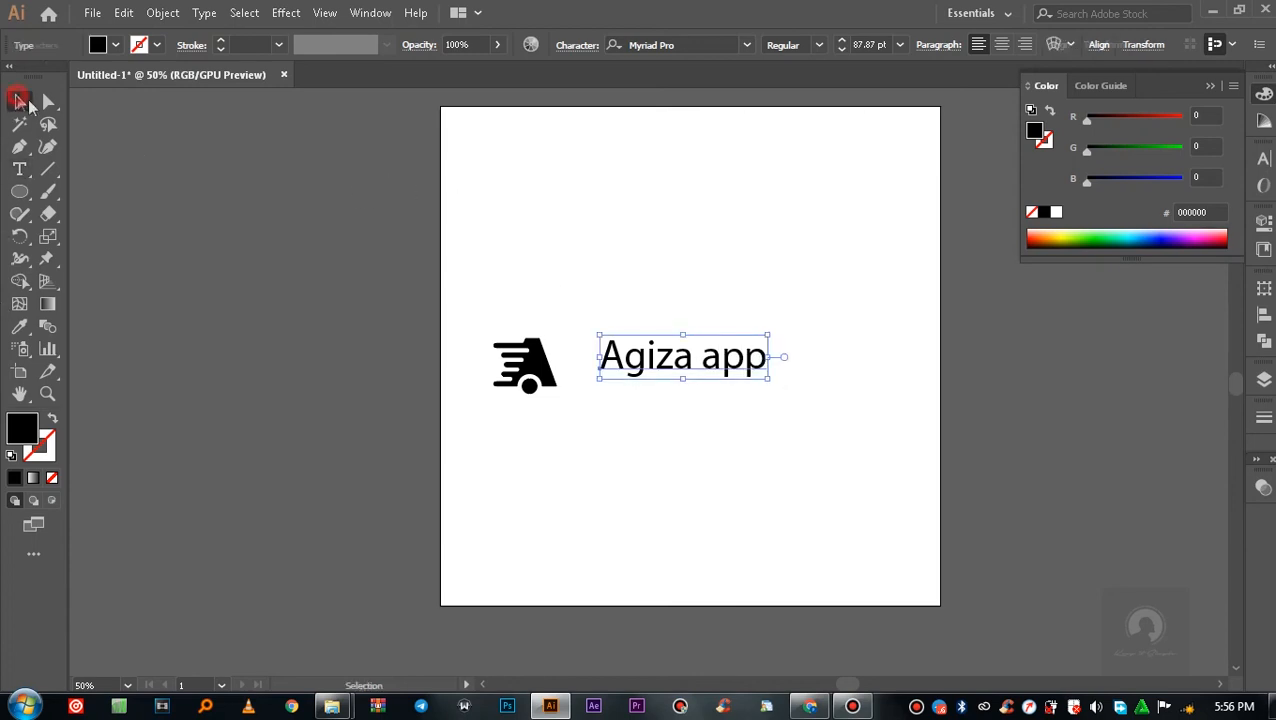
# - Set the font of the "Agiza app" text to Monument Extended
pyautogui.doubleClick(697, 366)
pyautogui.hotkey('ctrl', 'a')
pyautogui.hotkey('ctrl', 't')
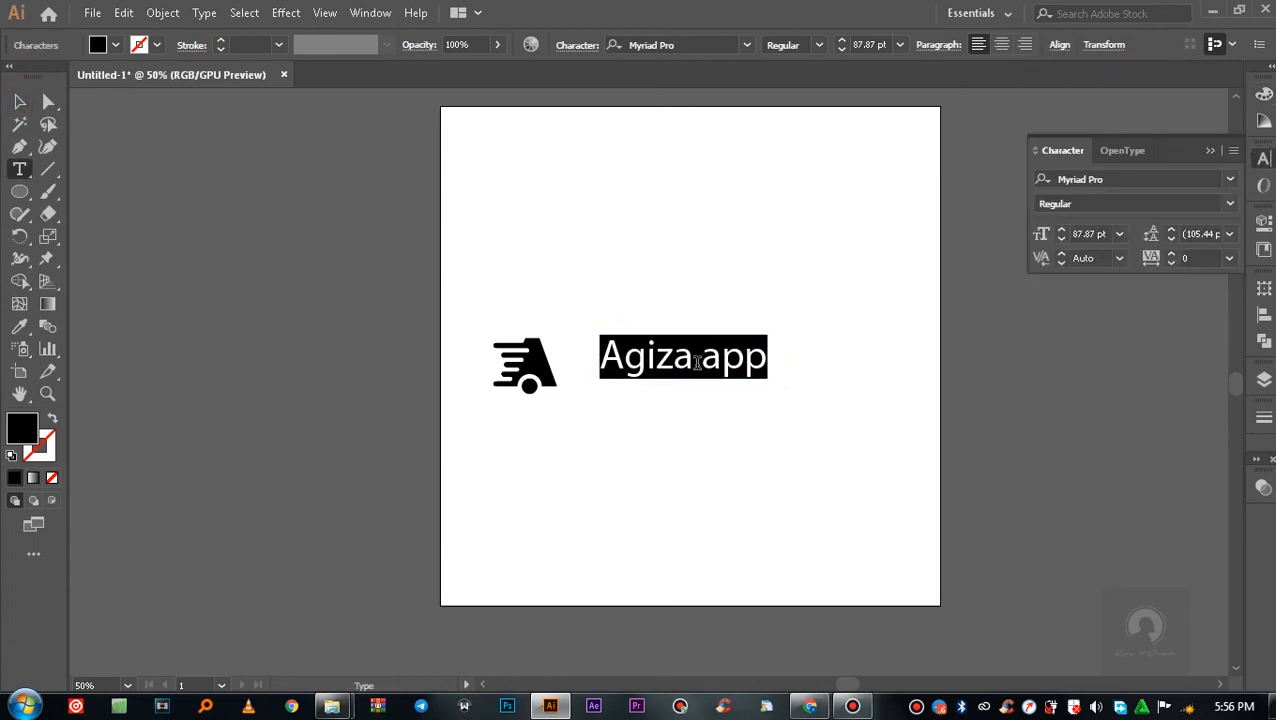
pyautogui.click(1230, 178)
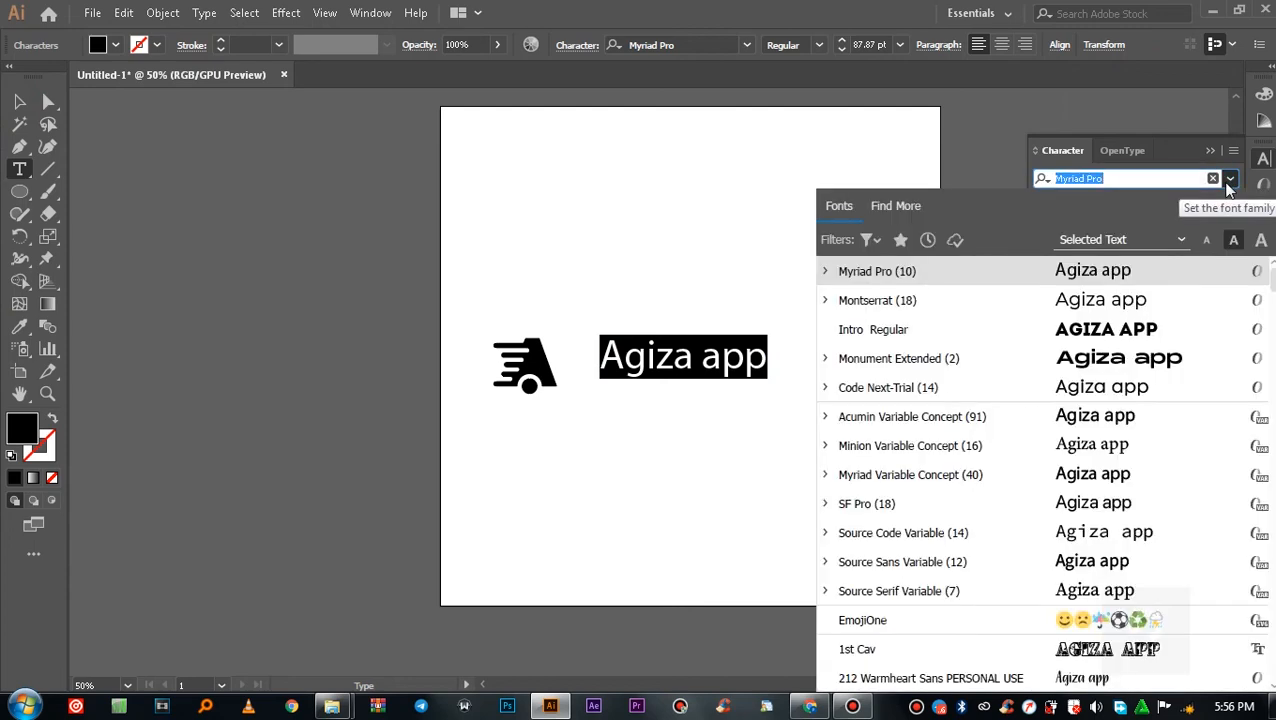
pyautogui.click(1107, 362)
pyautogui.press('Escape')
pyautogui.click(704, 303)
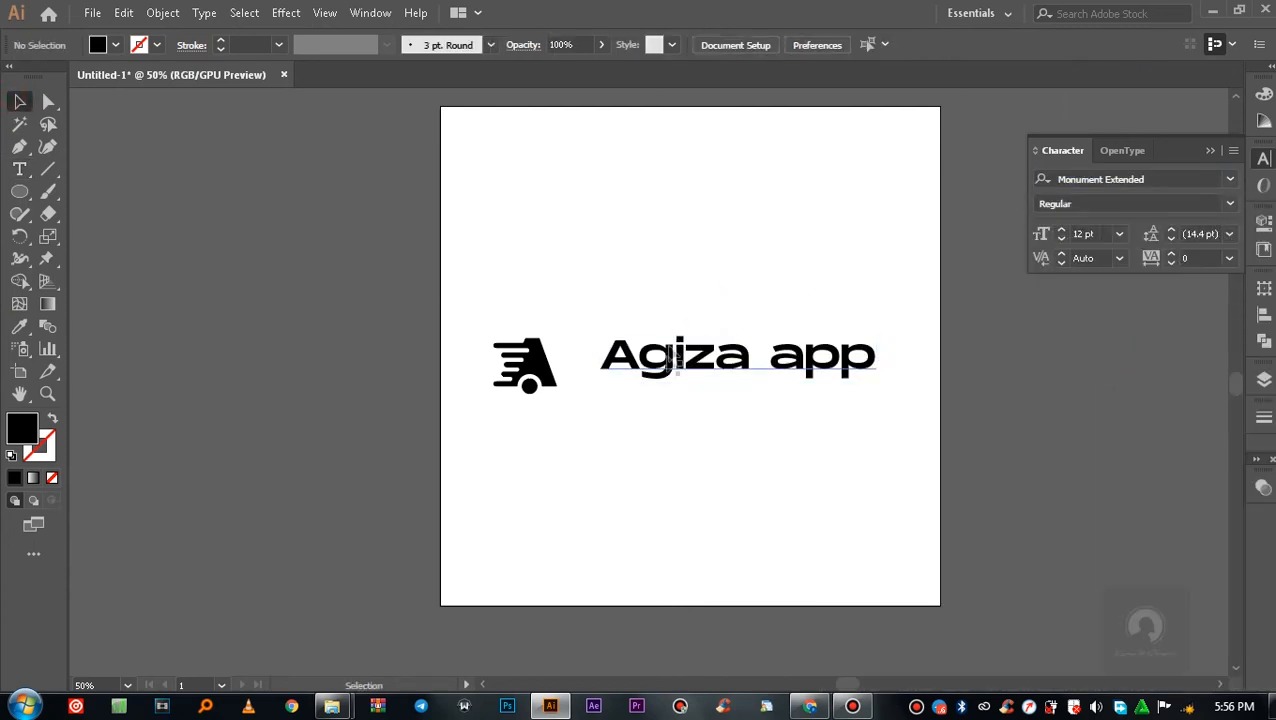
# - Enlarge the logo mark until it is taller than the text and move it close to the wordmark
pyautogui.moveTo(458, 307); pyautogui.dragTo(578, 412)
pyautogui.click(604, 459)
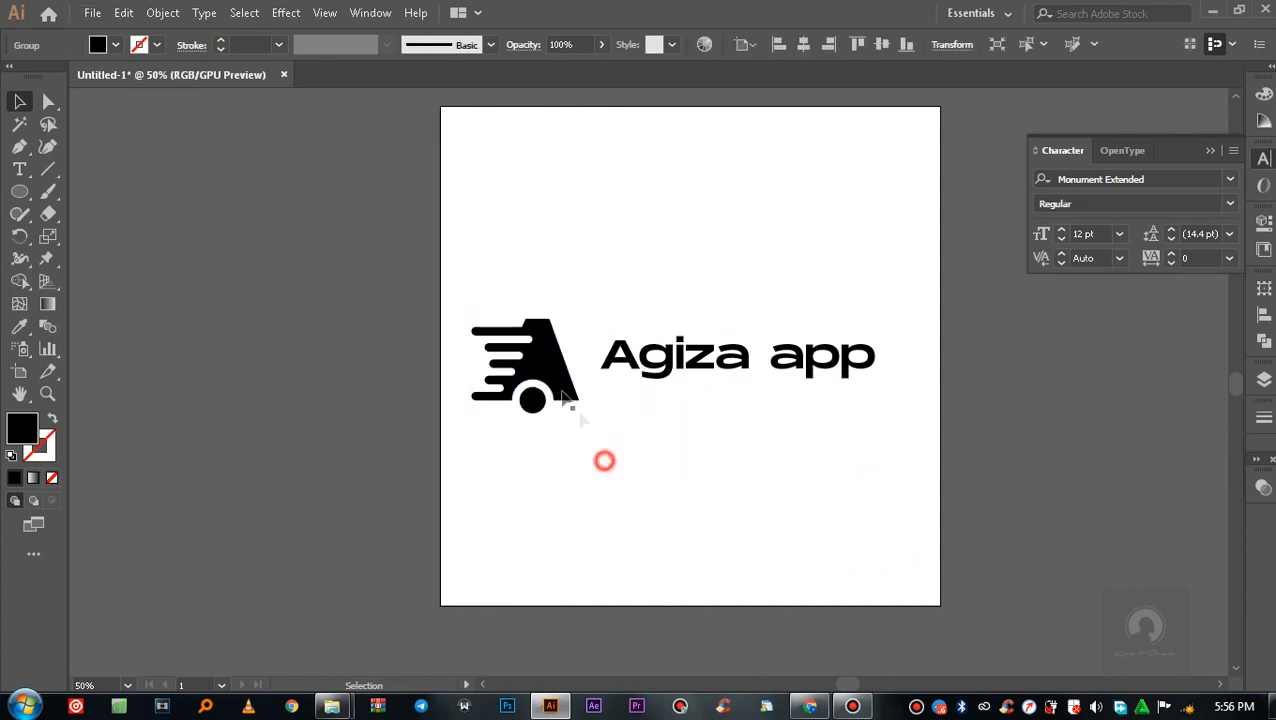
pyautogui.moveTo(494, 293); pyautogui.dragTo(660, 430)
pyautogui.moveTo(556, 362); pyautogui.dragTo(551, 366)
pyautogui.click(541, 285)
pyautogui.click(537, 372)
pyautogui.click(567, 421)
# - Align the logo mark and the "Agiza app" text on their vertical centres
pyautogui.moveTo(466, 249); pyautogui.dragTo(1148, 635)
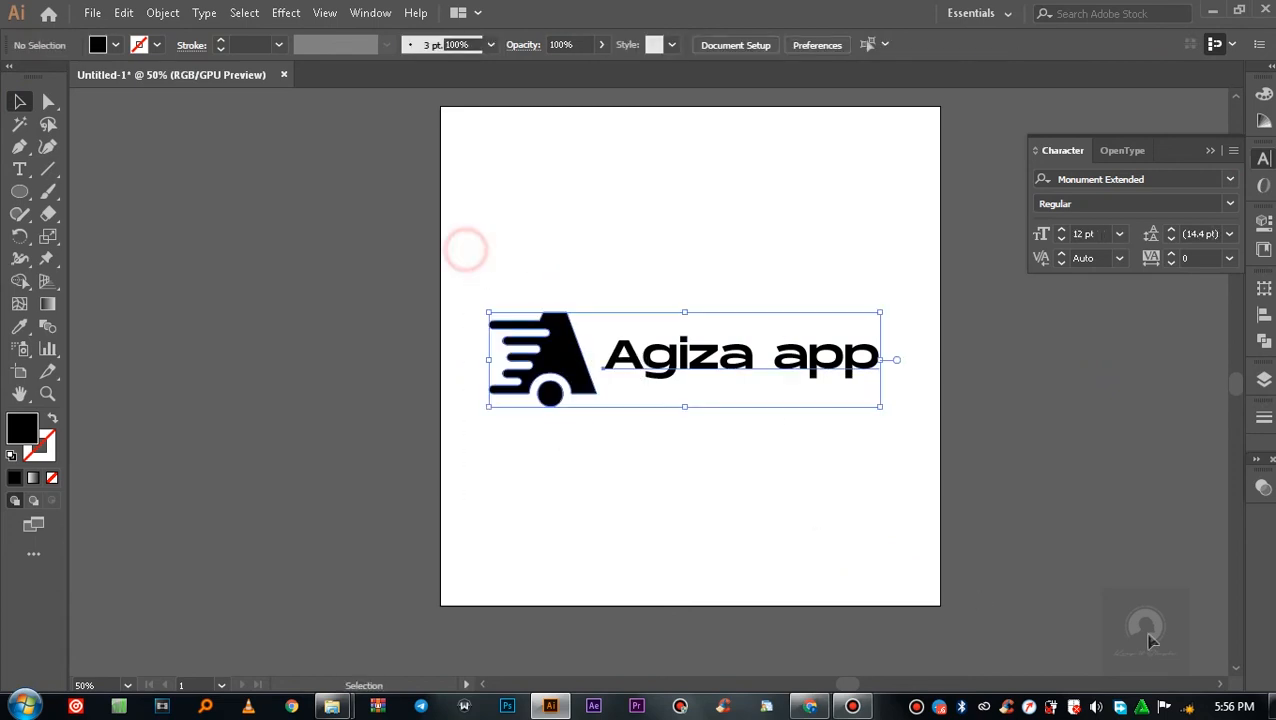
pyautogui.click(1266, 320)
pyautogui.click(1193, 332)
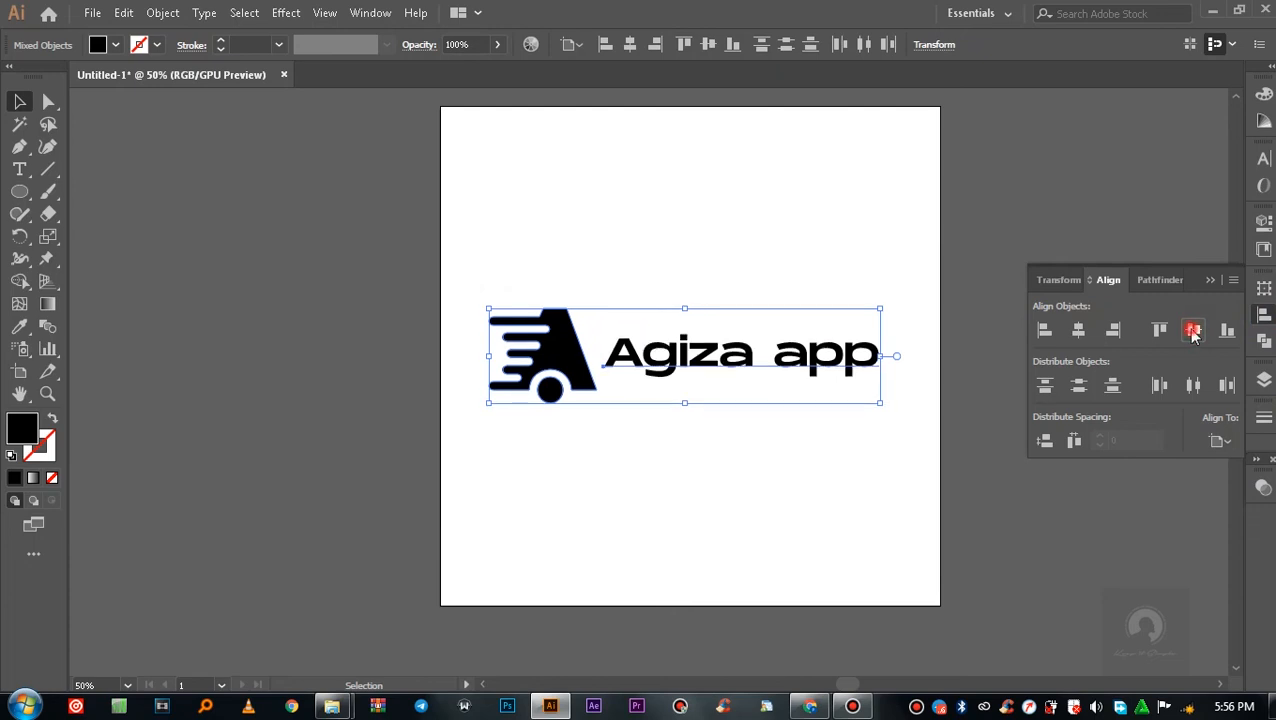
pyautogui.click(797, 228)
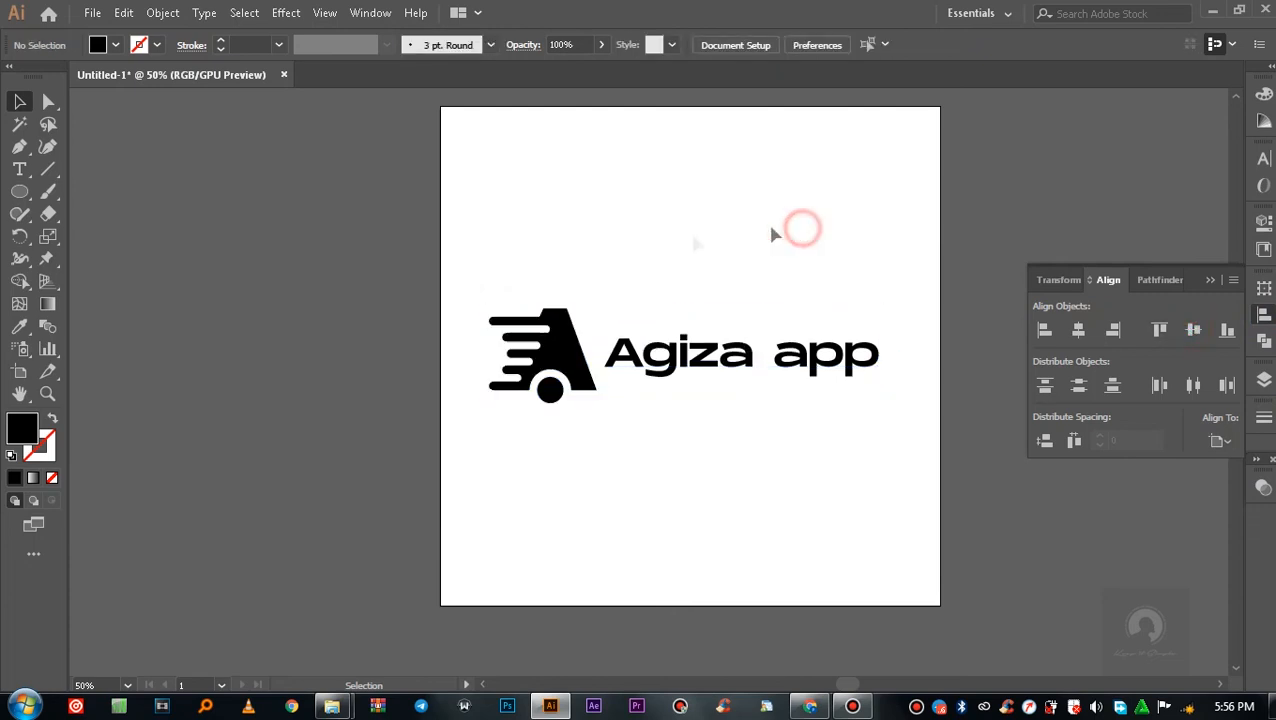
# - Scale the logo mark and text down slightly together about their shared centre
pyautogui.moveTo(450, 259); pyautogui.dragTo(876, 452)
pyautogui.moveTo(879, 401); pyautogui.dragTo(851, 397)
pyautogui.click(842, 477)
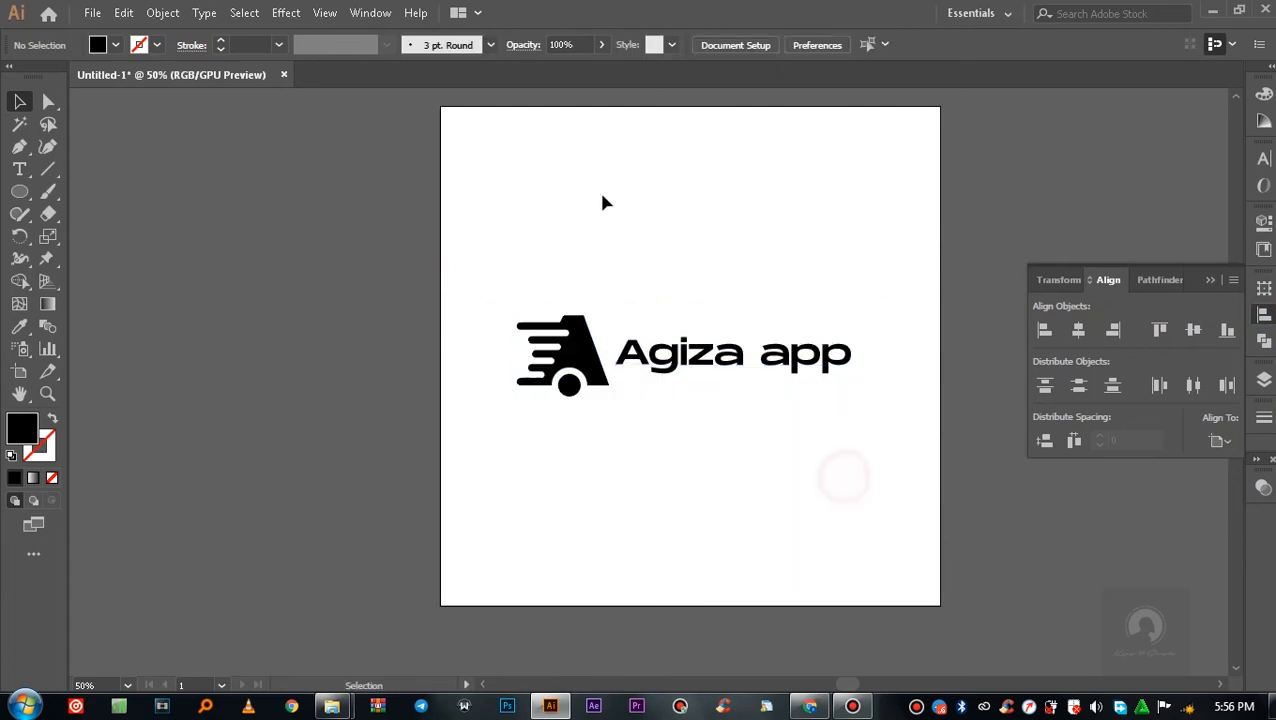
pyautogui.click(1213, 281)
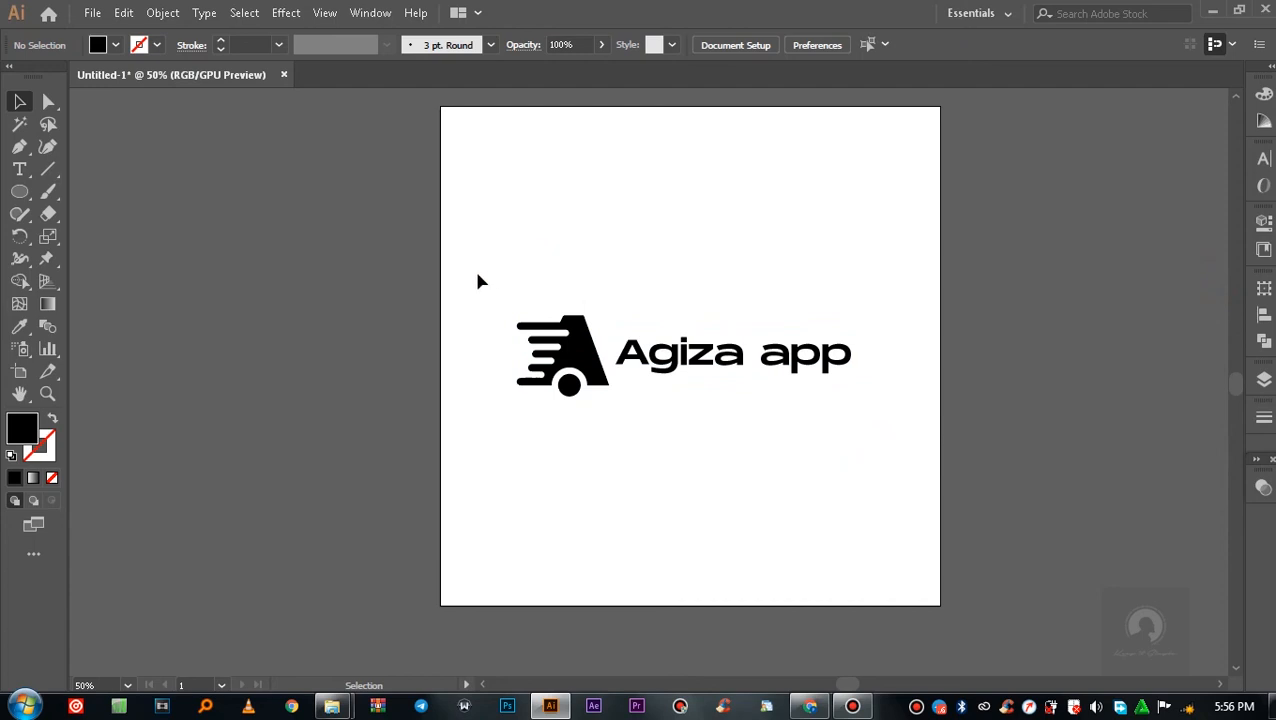
# - Move the logo and text off the artboard's right side and draw a rectangle covering the whole artboard
pyautogui.moveTo(476, 264); pyautogui.dragTo(810, 512)
pyautogui.moveTo(580, 358); pyautogui.dragTo(1046, 336)
pyautogui.moveTo(16, 200); pyautogui.dragTo(66, 190)
pyautogui.moveTo(441, 106); pyautogui.dragTo(940, 605)
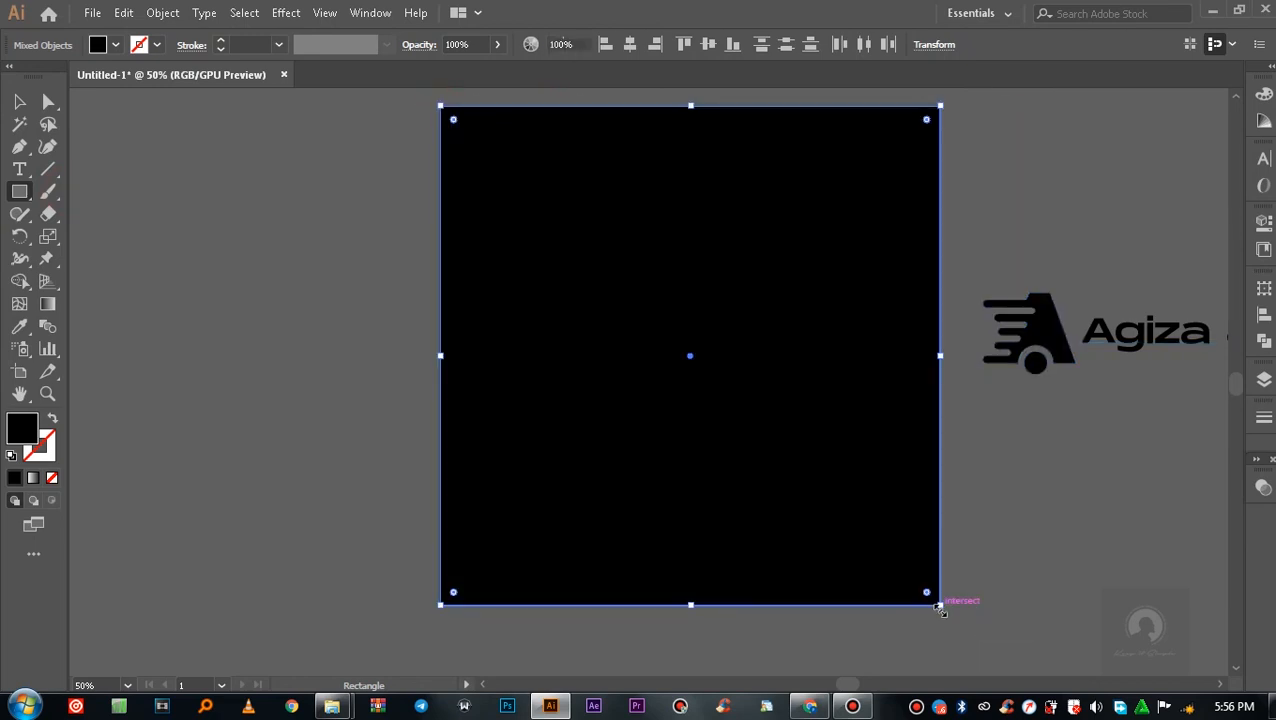
# - Fill the background rectangle with purple #9d00f9
pyautogui.doubleClick(12, 428)
pyautogui.moveTo(892, 335); pyautogui.dragTo(872, 240)
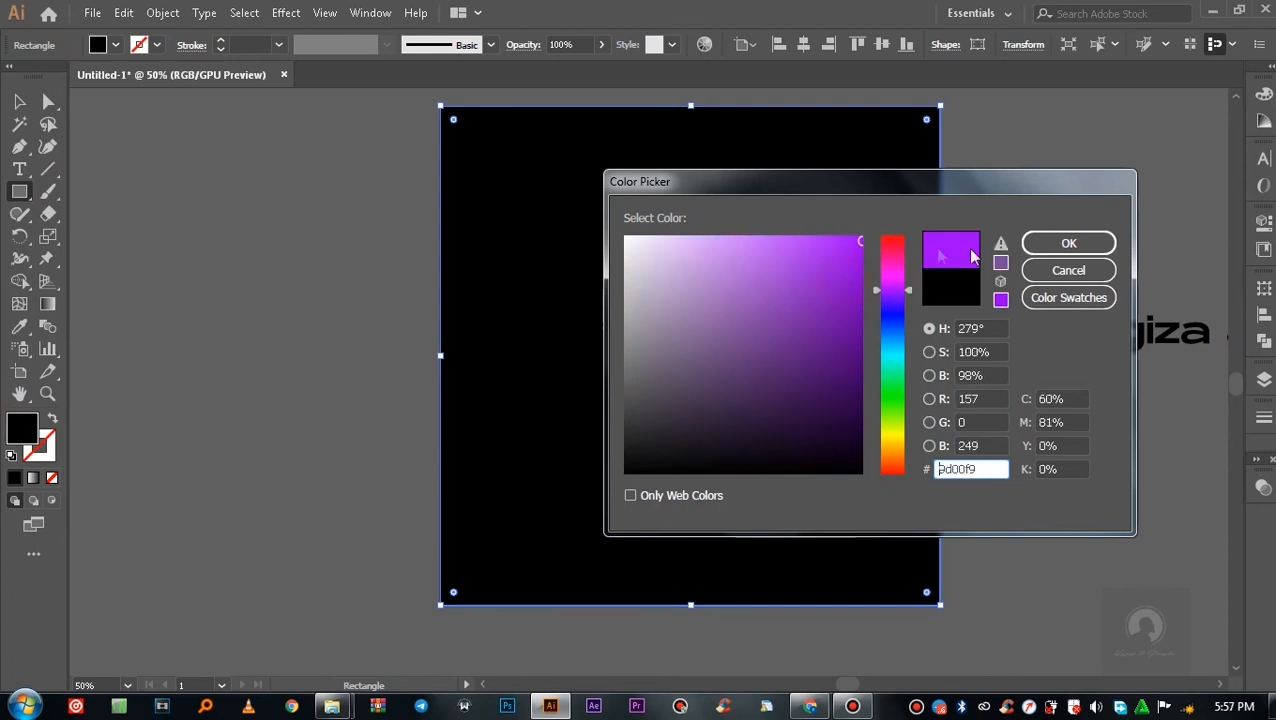
pyautogui.click(1060, 243)
pyautogui.click(19, 101)
pyautogui.click(342, 213)
# - Lock the purple background rectangle
pyautogui.click(750, 358)
pyautogui.click(160, 12)
pyautogui.moveTo(242, 122)
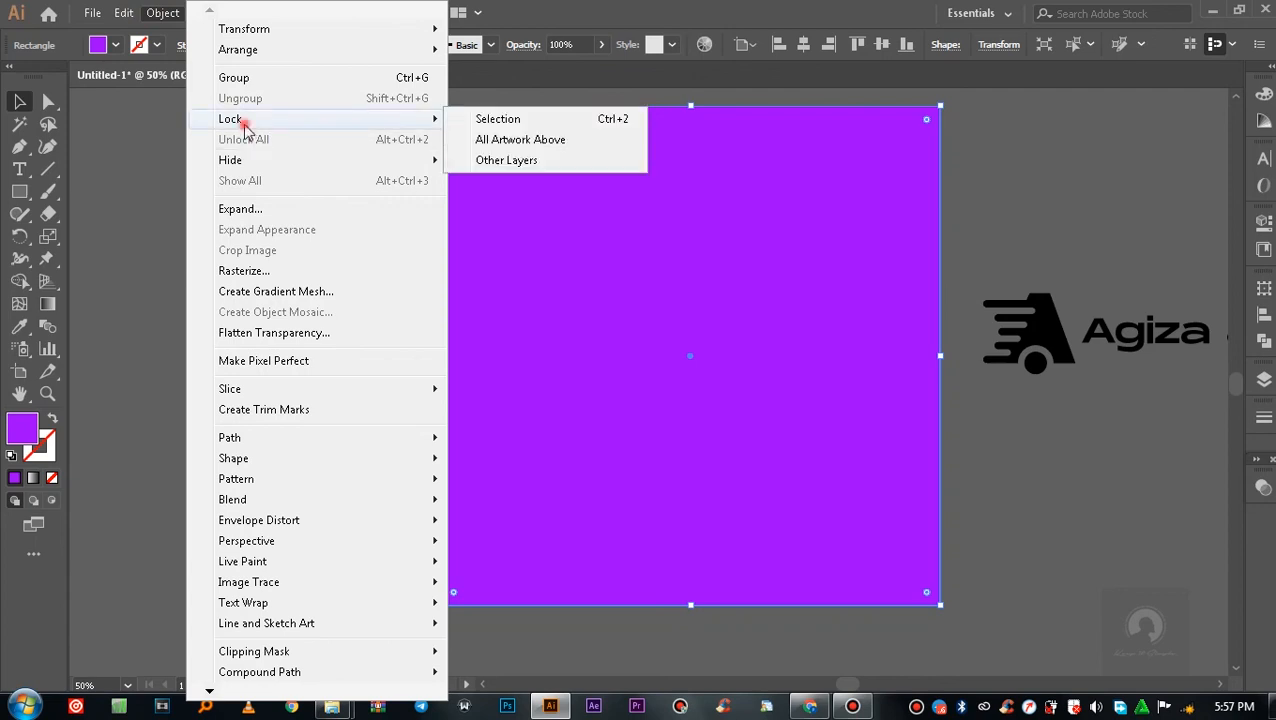
pyautogui.click(490, 124)
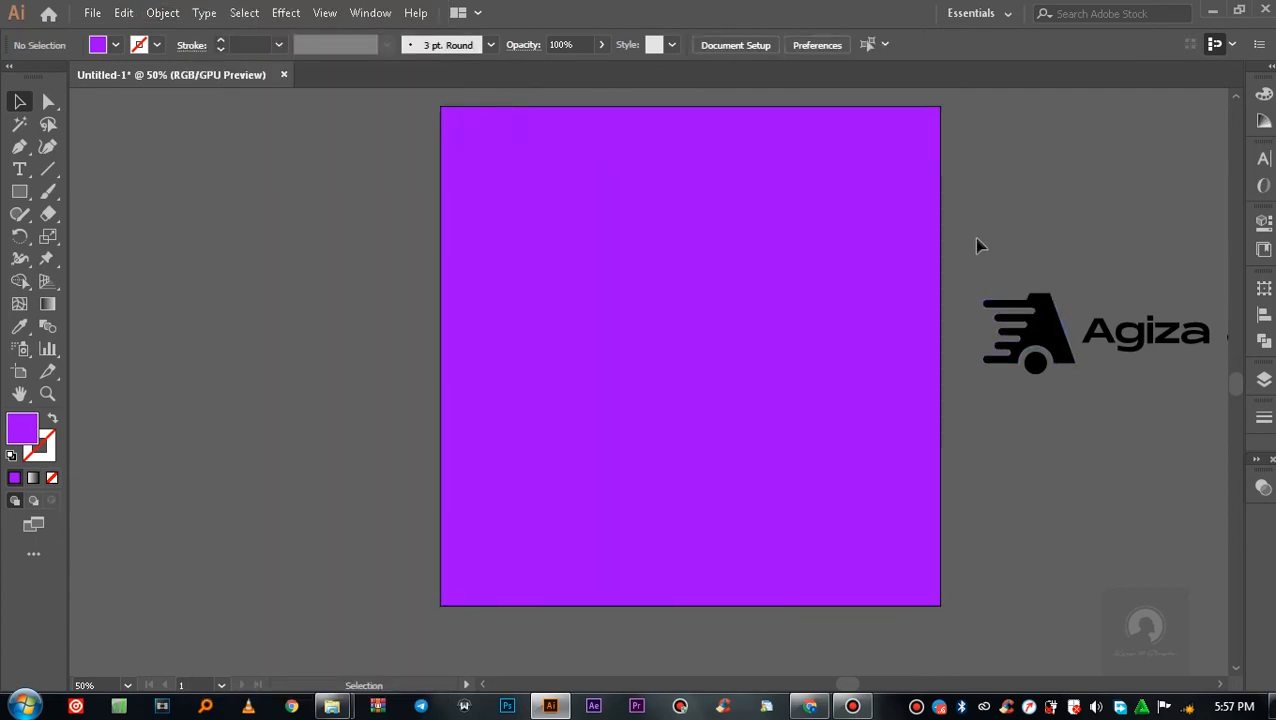
# - Move the logo and text back onto the middle of the artboard and bring them to the front
pyautogui.moveTo(977, 242); pyautogui.dragTo(1189, 409)
pyautogui.moveTo(1061, 340); pyautogui.dragTo(688, 396)
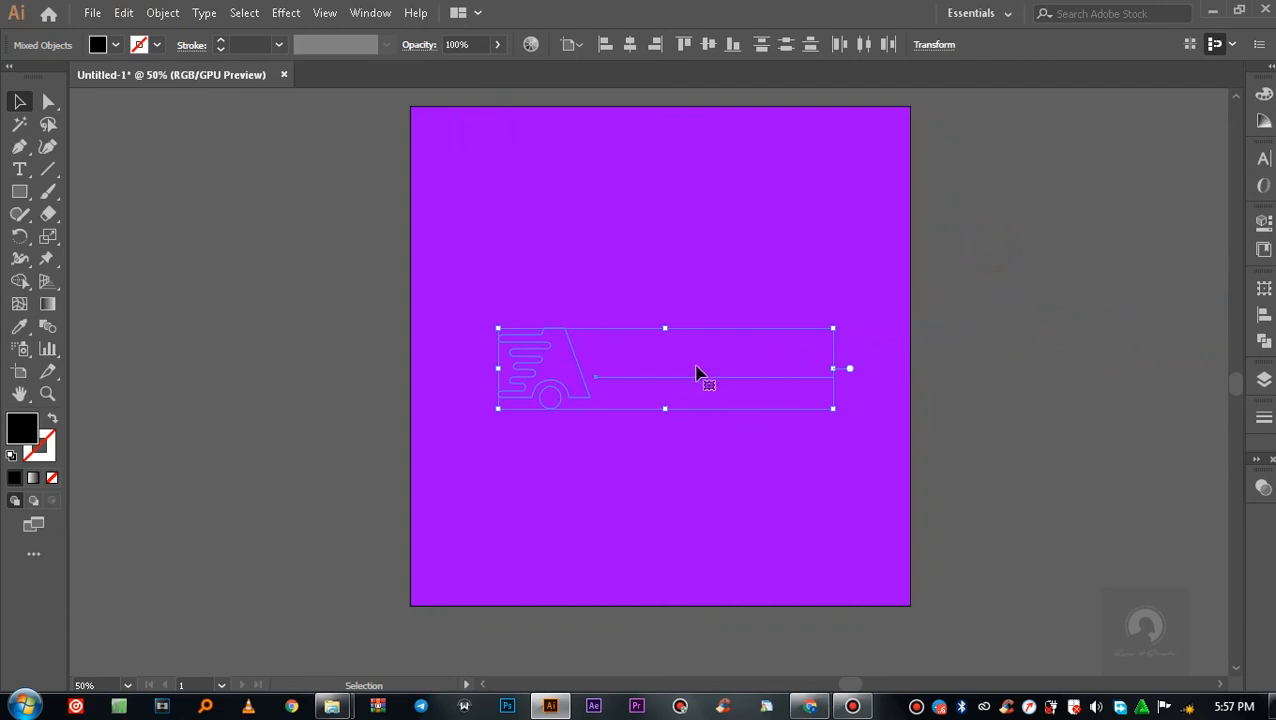
pyautogui.rightClick(703, 373)
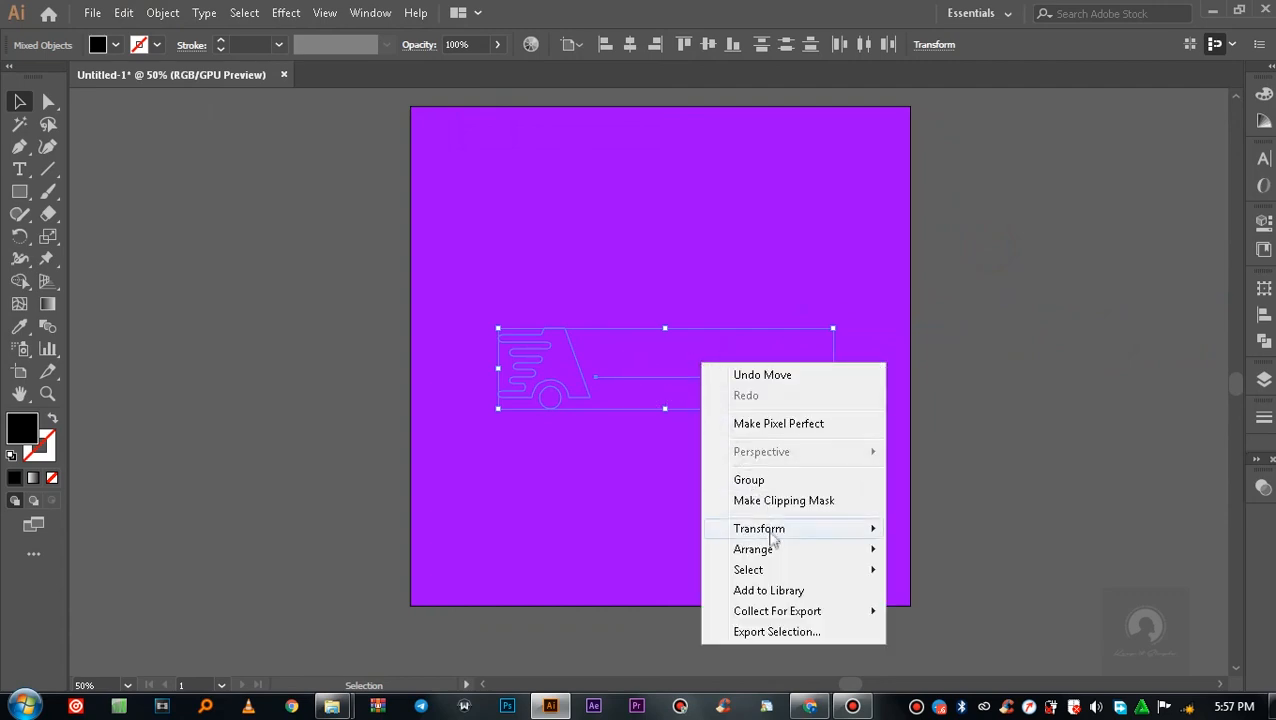
pyautogui.moveTo(770, 550)
pyautogui.click(946, 549)
pyautogui.click(837, 281)
# - Fill the logo mark and the "Agiza app" text with white
pyautogui.moveTo(861, 291); pyautogui.dragTo(412, 479)
pyautogui.doubleClick(30, 432)
pyautogui.click(643, 248)
pyautogui.moveTo(643, 248); pyautogui.dragTo(618, 228)
pyautogui.click(1068, 245)
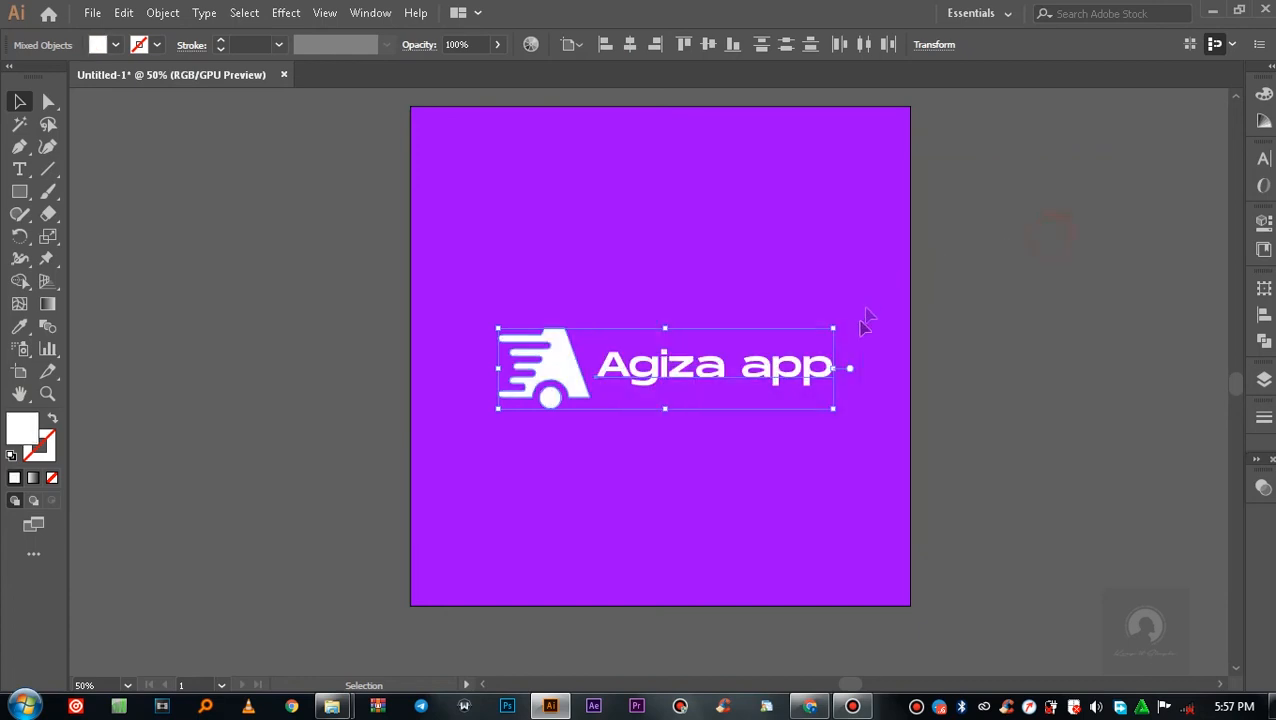
# - Scale the white logo and text down very slightly and nudge them a little to the left
pyautogui.moveTo(835, 405)
pyautogui.mouseDown()
pyautogui.moveTo(828, 393)
pyautogui.moveTo(832, 417)
pyautogui.mouseUp()
pyautogui.click(1020, 411)
pyautogui.moveTo(852, 281); pyautogui.dragTo(412, 518)
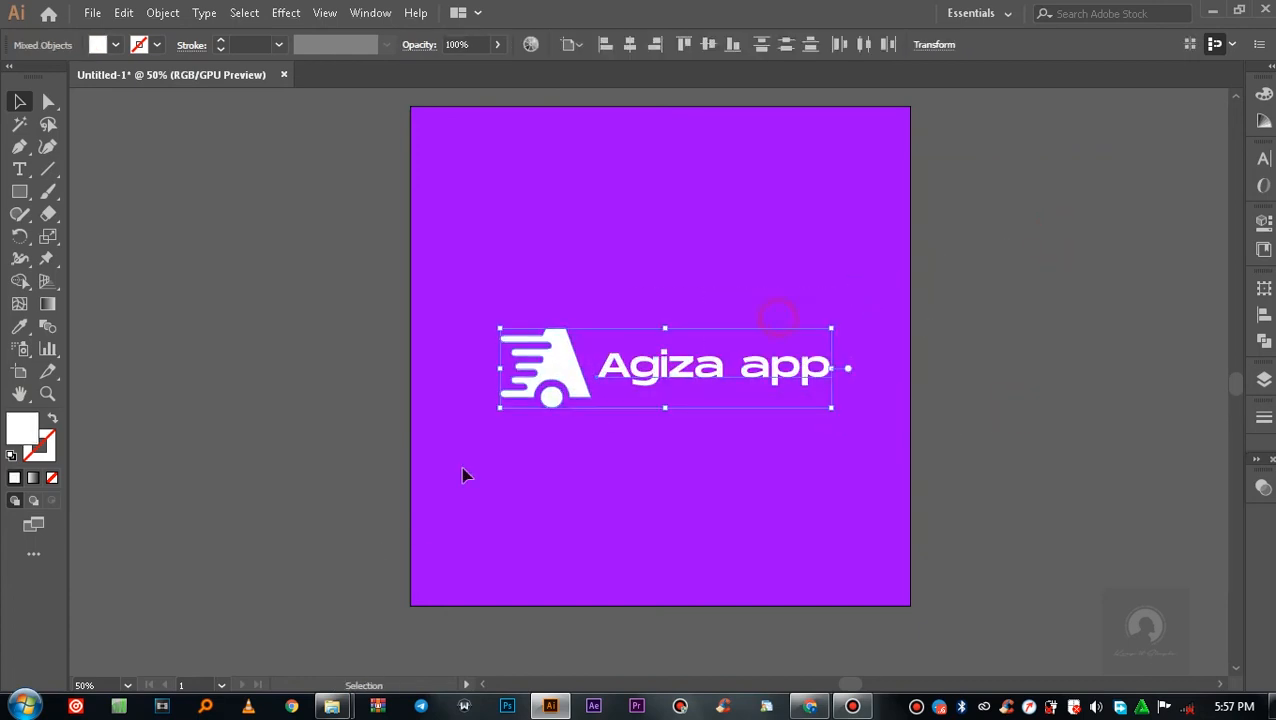
pyautogui.moveTo(556, 374)
pyautogui.mouseDown()
pyautogui.moveTo(550, 282)
pyautogui.moveTo(572, 383)
pyautogui.moveTo(555, 372)
pyautogui.mouseUp()
pyautogui.click(548, 290)
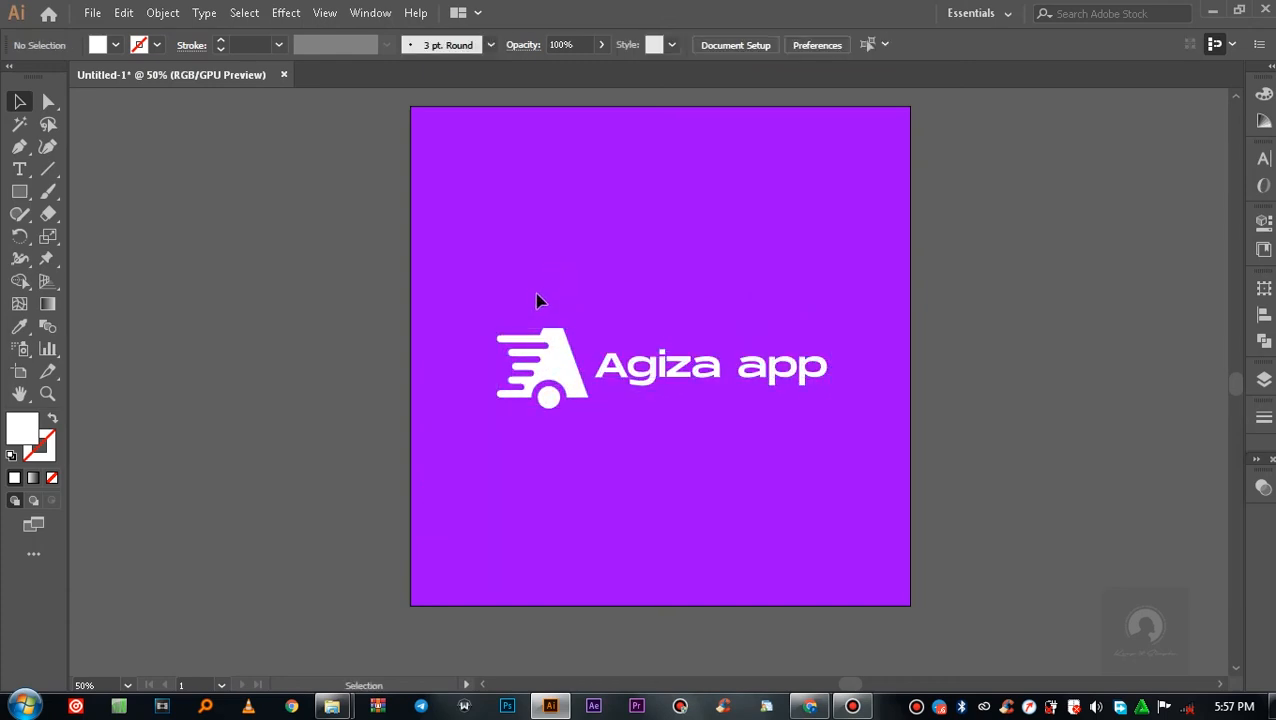